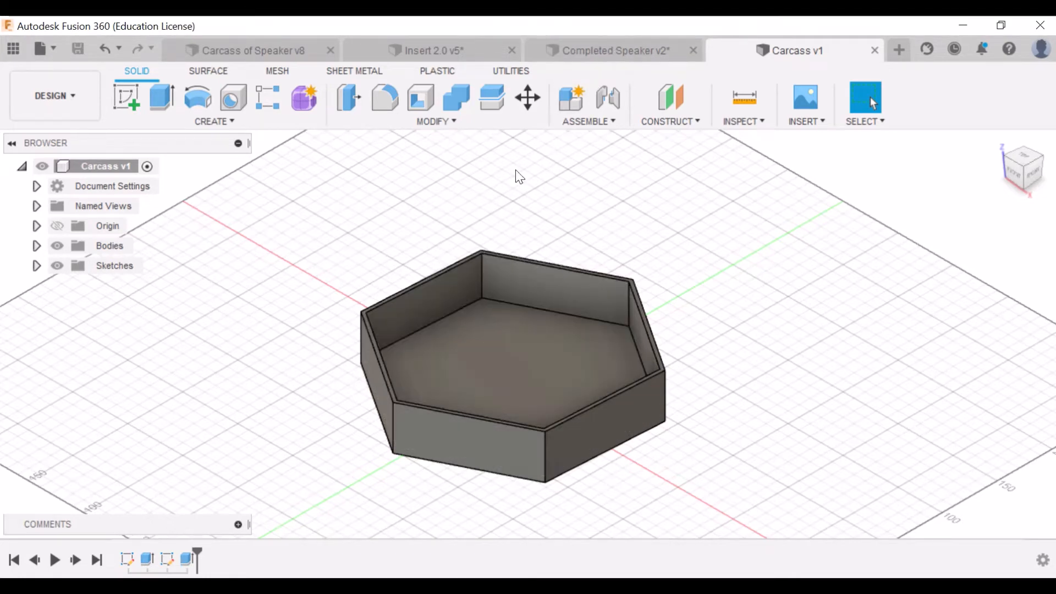
# Measure the distance between two opposite inner corners of the hexagonal carcass's top rim
pyautogui.click(753, 106)
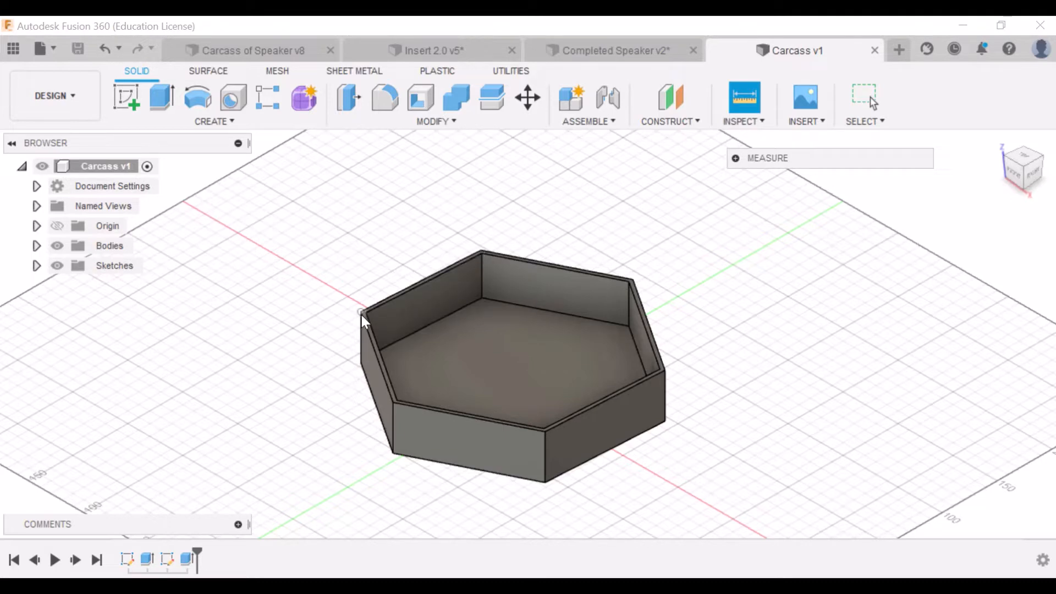
pyautogui.scroll(2, 385, 324)
pyautogui.scroll(2, 352, 311)
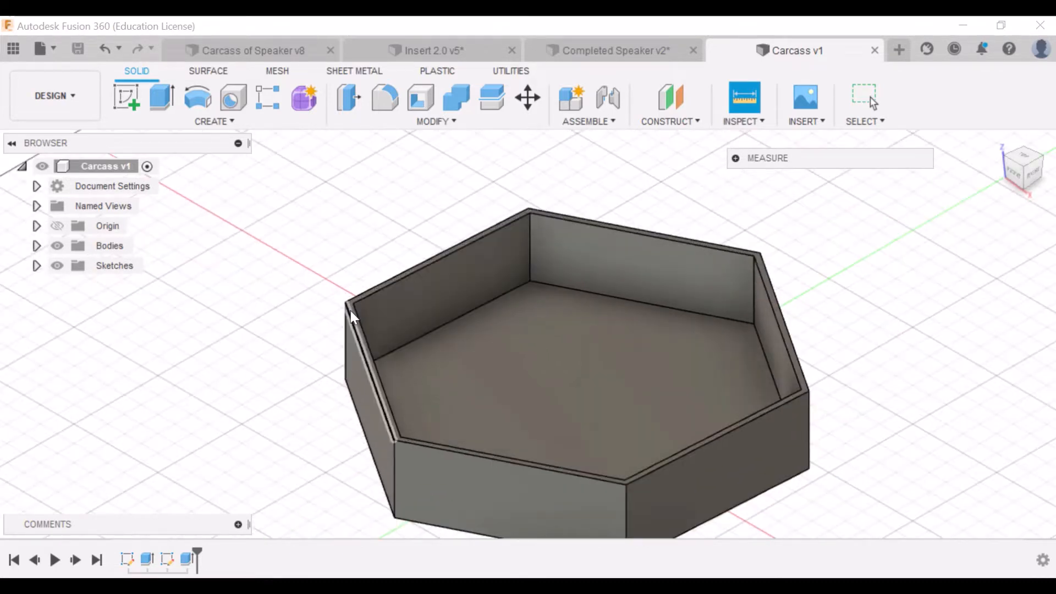
pyautogui.click(355, 303)
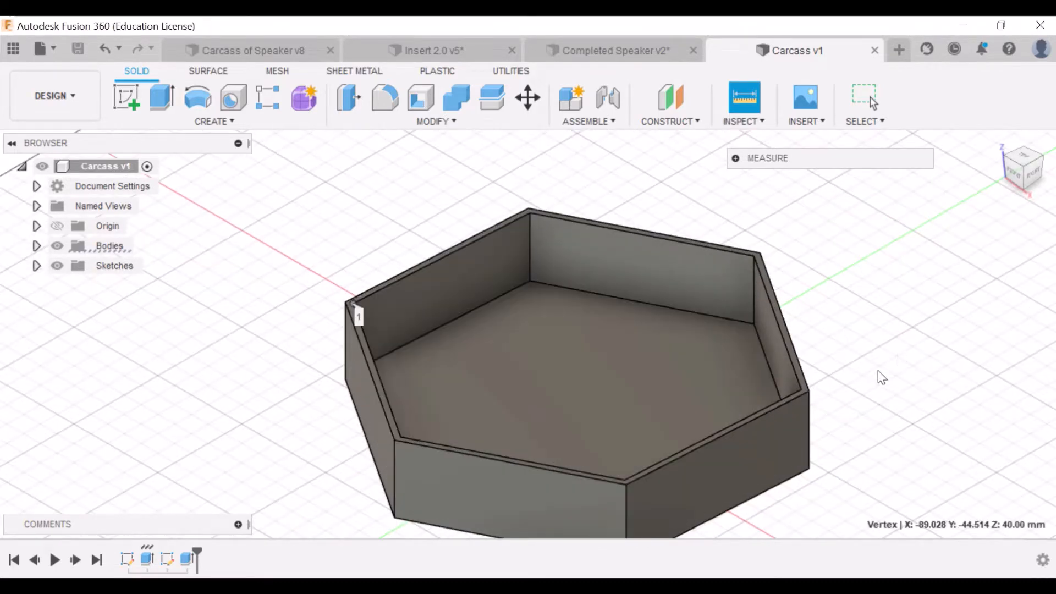
pyautogui.click(797, 385)
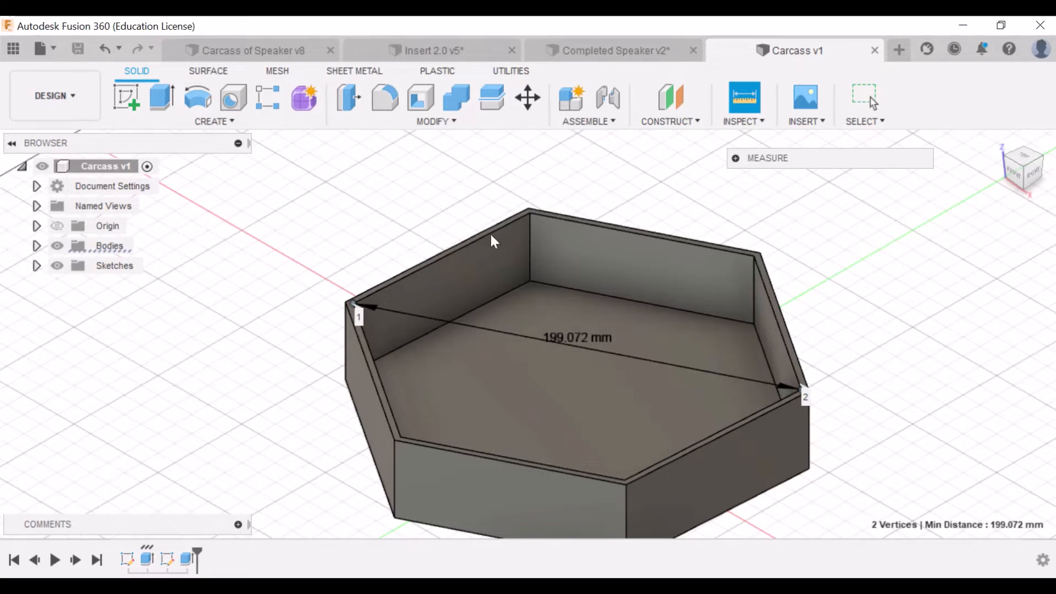
pyautogui.press('Escape')
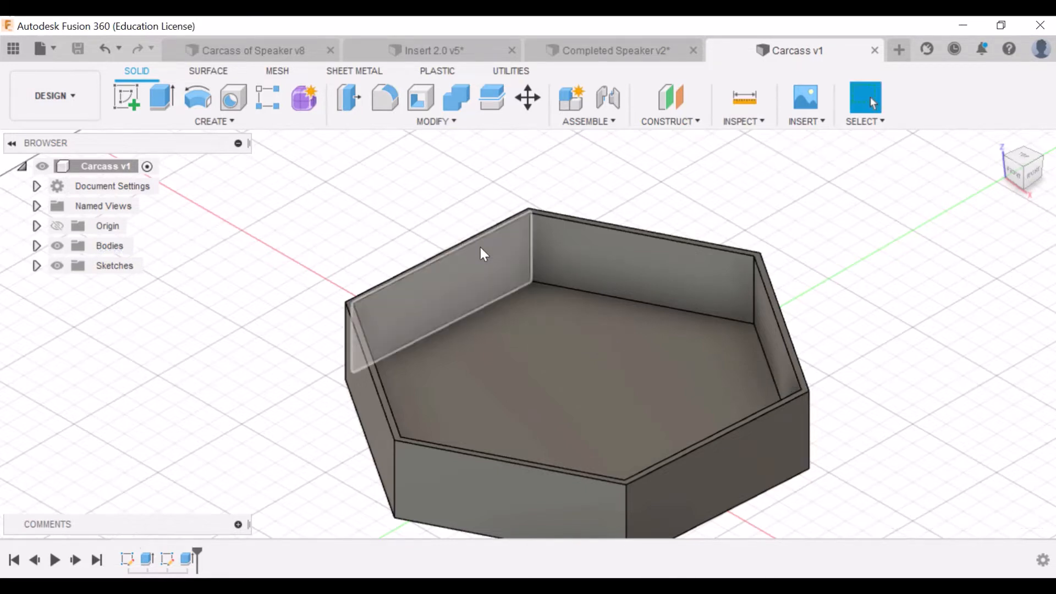
# Measure the distance between two opposite parallel inner edges of the carcass's top rim
pyautogui.click(745, 98)
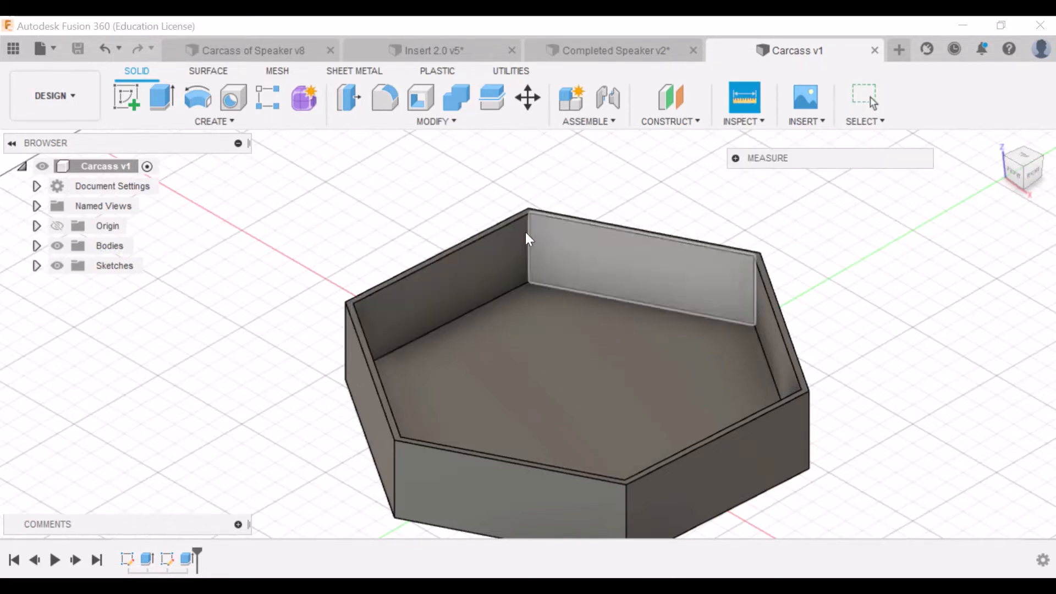
pyautogui.click(476, 241)
pyautogui.click(687, 447)
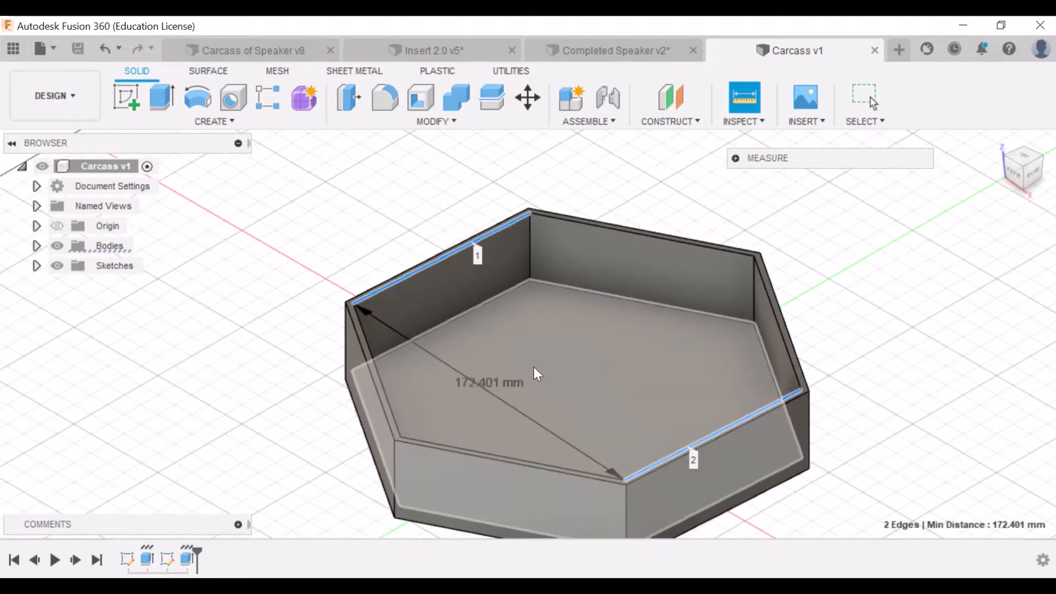
pyautogui.press('Escape')
# Measure the carcass's inner corner-to-corner width across the top rim again
pyautogui.click(736, 107)
pyautogui.click(357, 300)
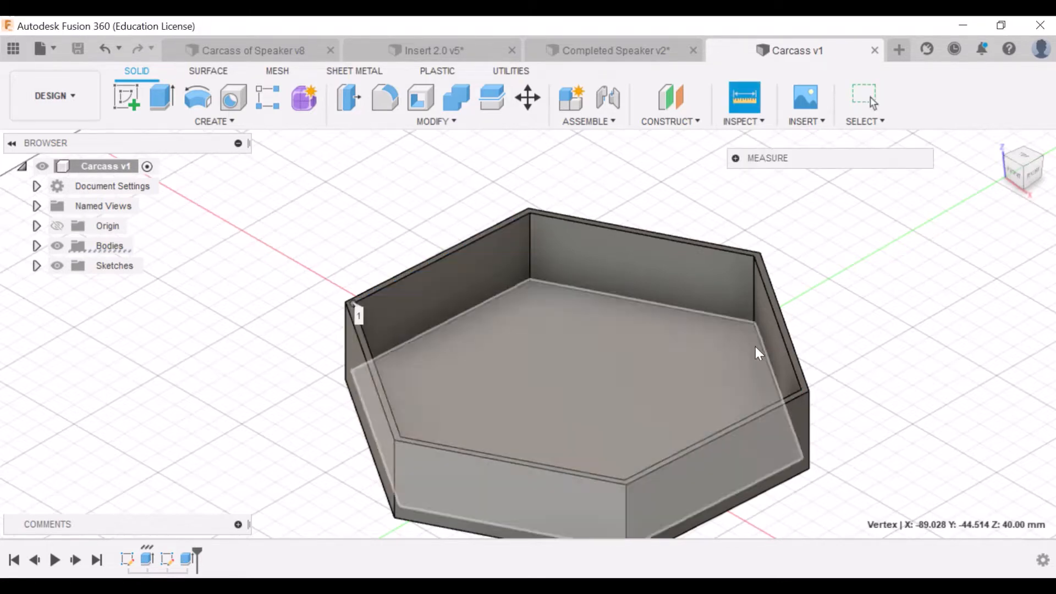
pyautogui.click(802, 391)
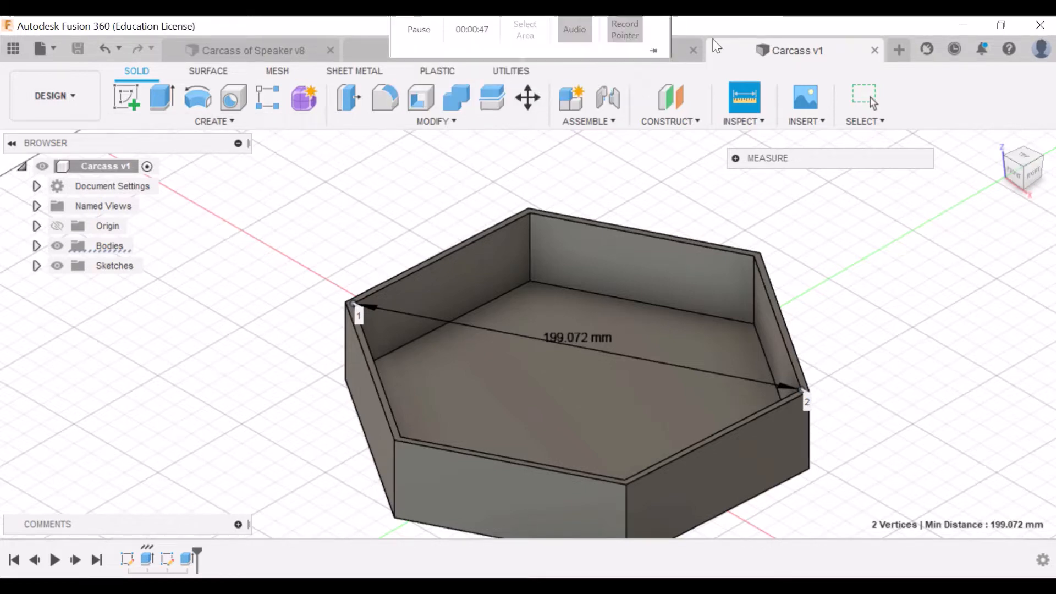
# Create a new design and save it as "Insert" in the Yr 11 Bluetooth SPeaker folder
pyautogui.click(898, 51)
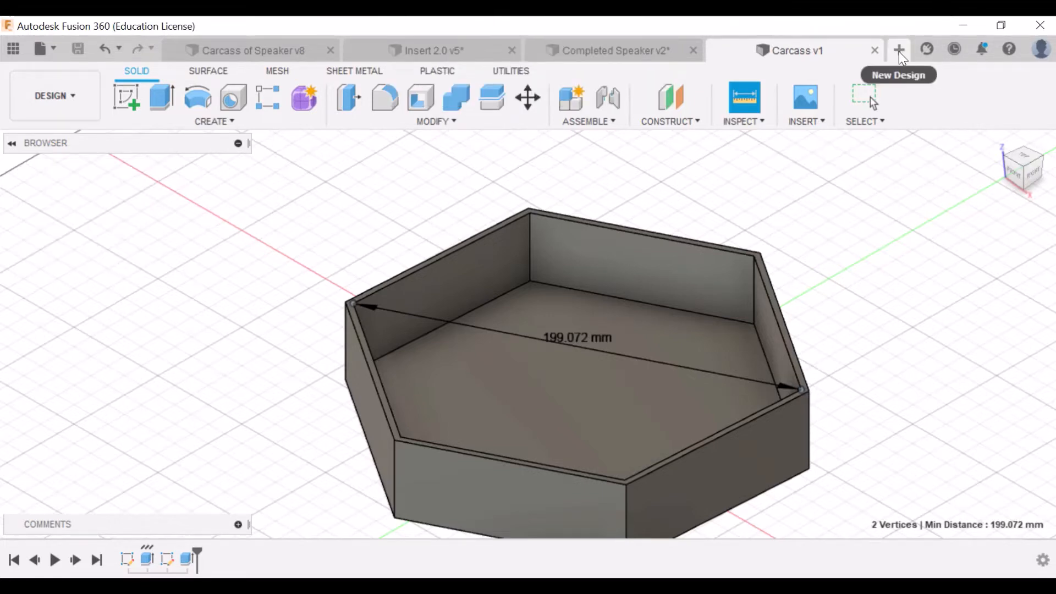
pyautogui.scroll(-3, 456, 324)
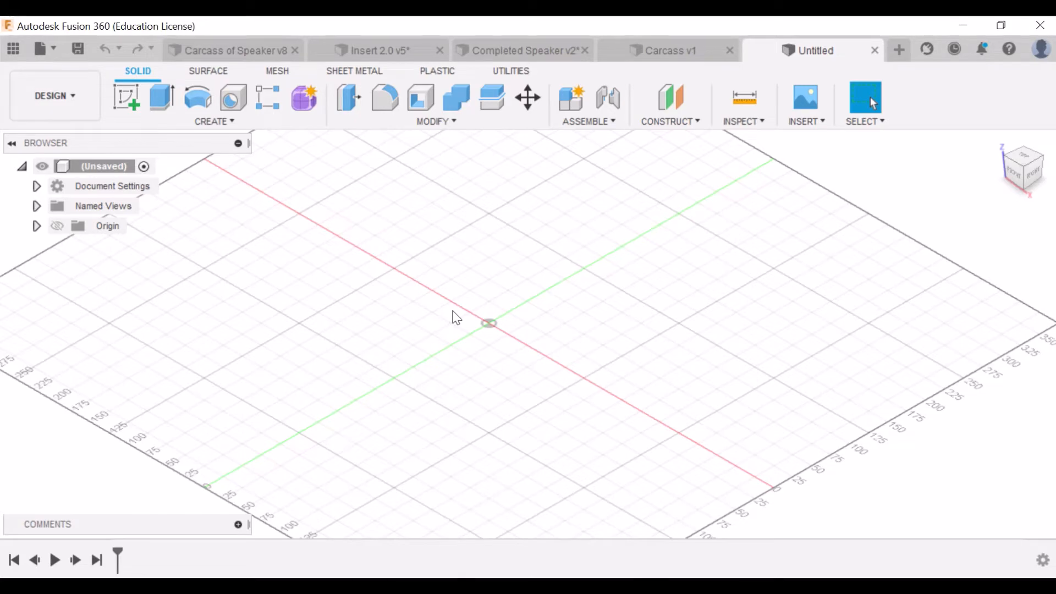
pyautogui.click(76, 50)
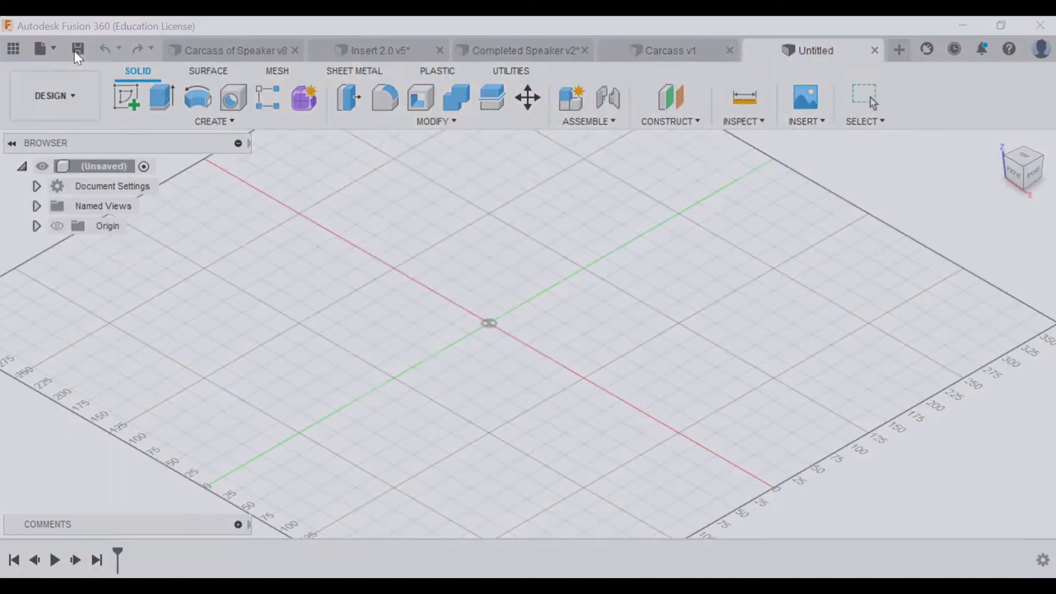
pyautogui.write('Insert')
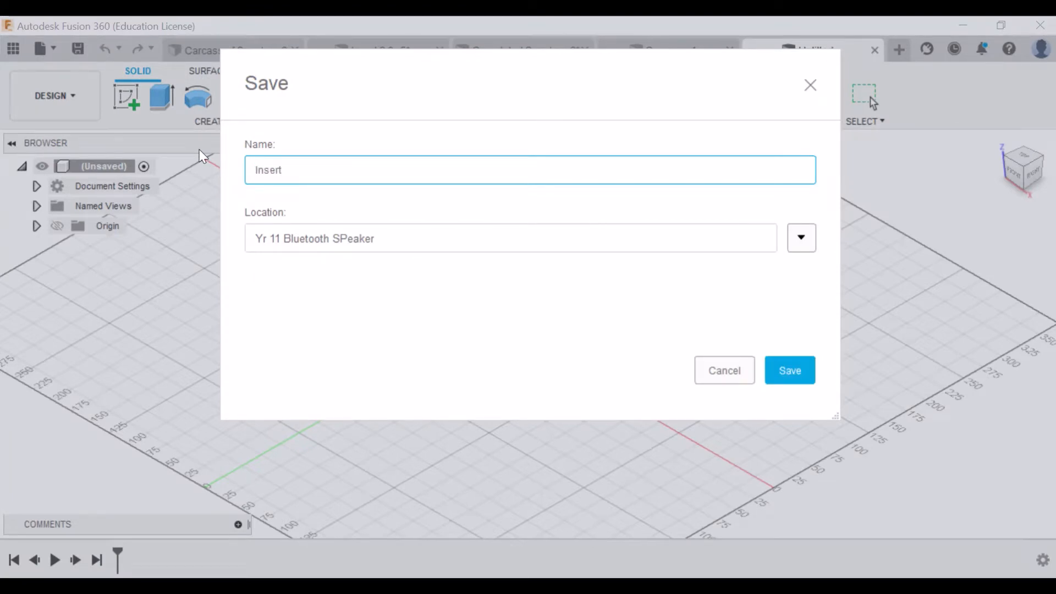
pyautogui.press('Return')
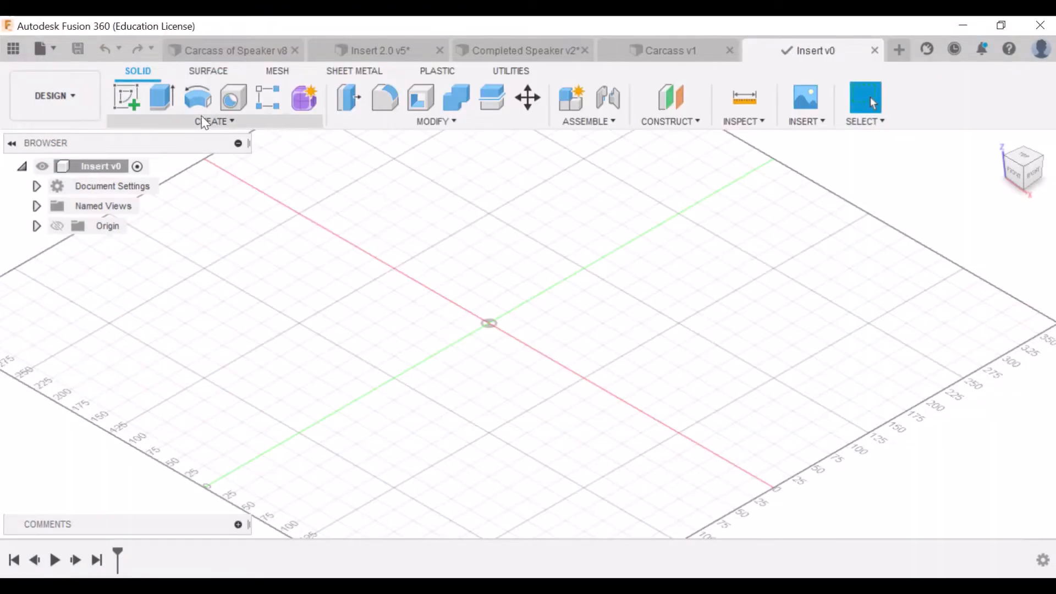
# Sketch a six-sided inscribed polygon on the horizontal plane, centred on the origin with a 99.536 mm radius, and finish the sketch
pyautogui.click(133, 97)
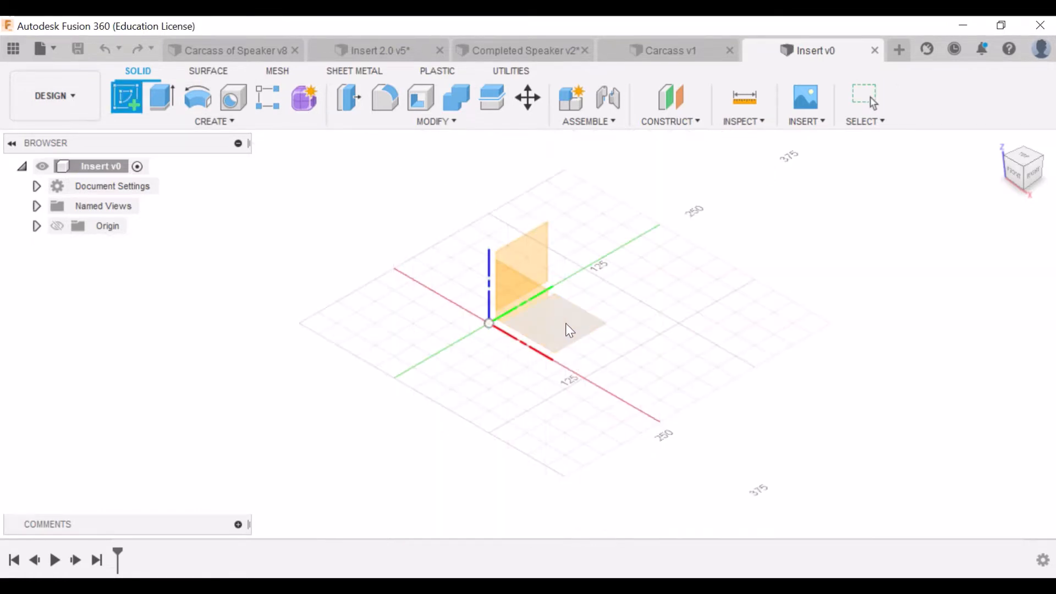
pyautogui.click(566, 325)
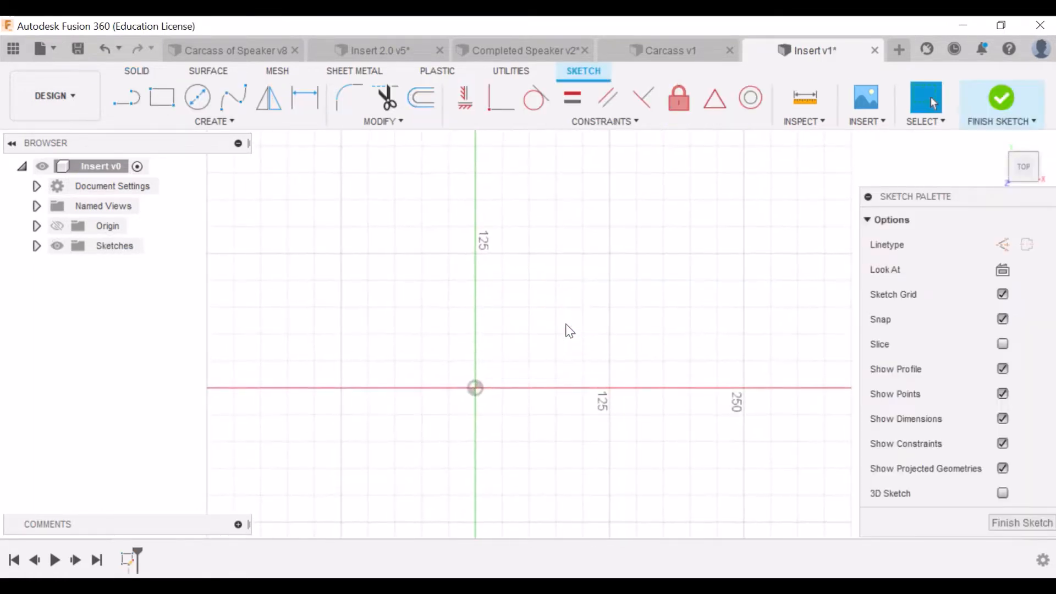
pyautogui.click(208, 122)
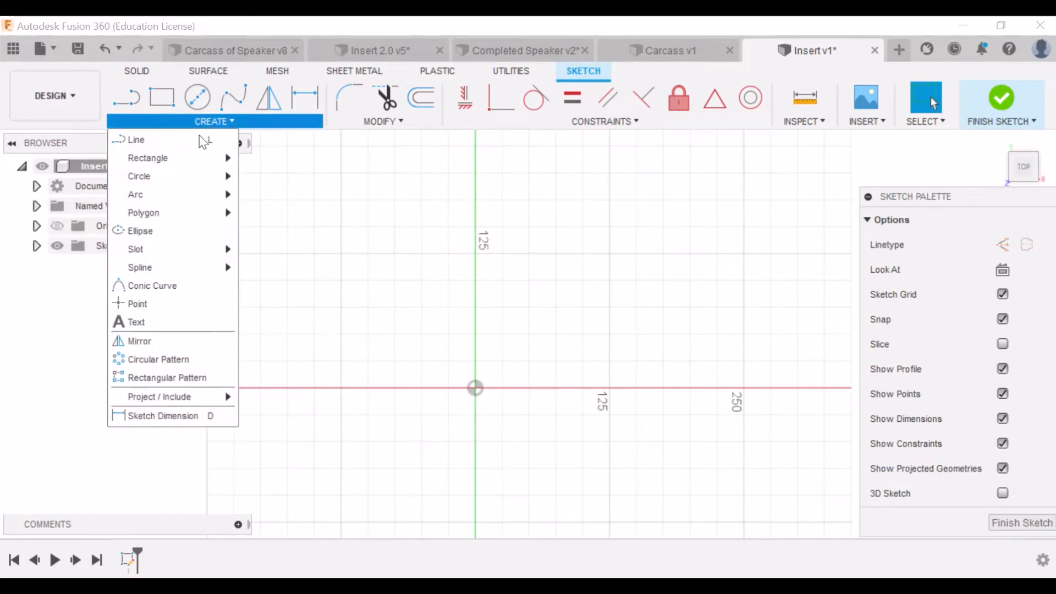
pyautogui.moveTo(195, 220)
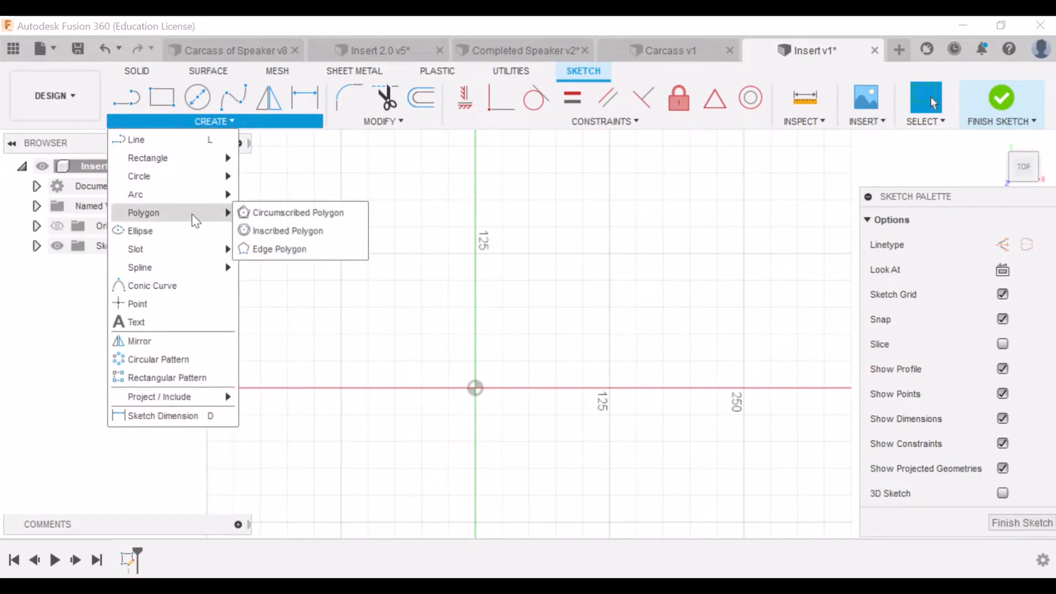
pyautogui.click(289, 231)
pyautogui.click(475, 388)
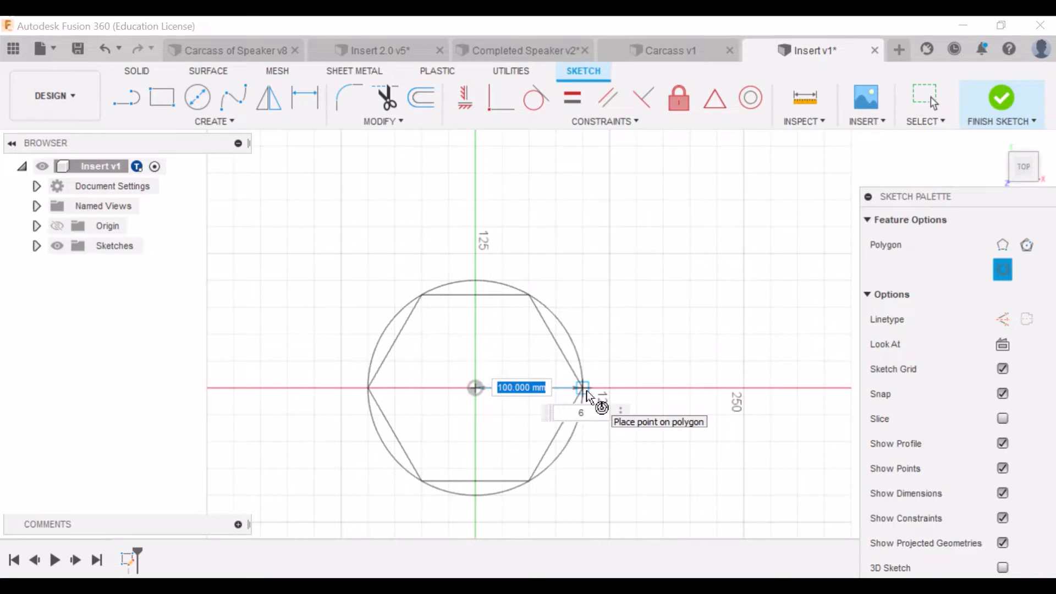
pyautogui.write('9')
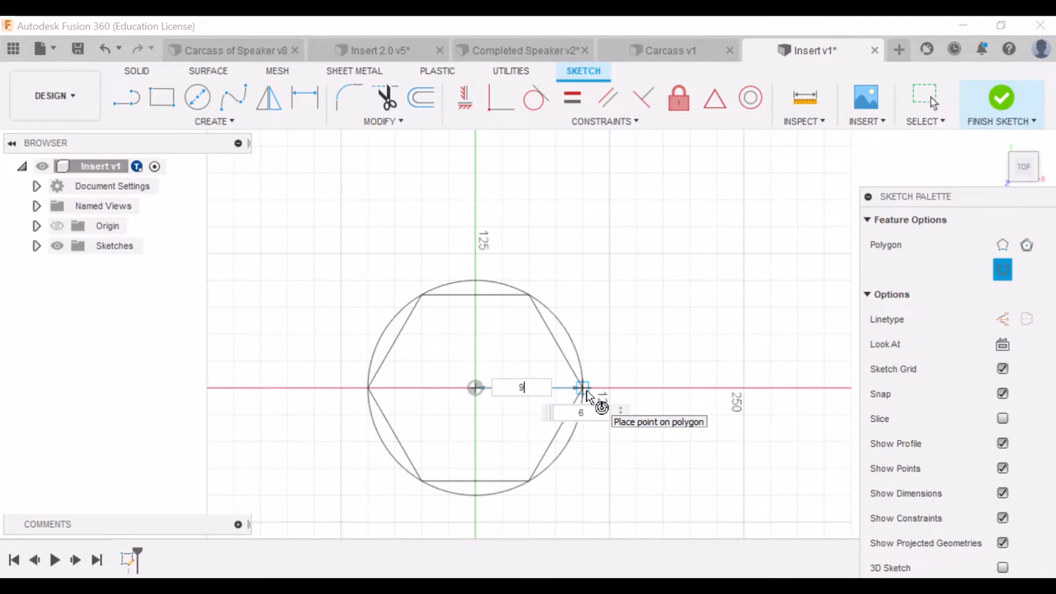
pyautogui.write('9.536')
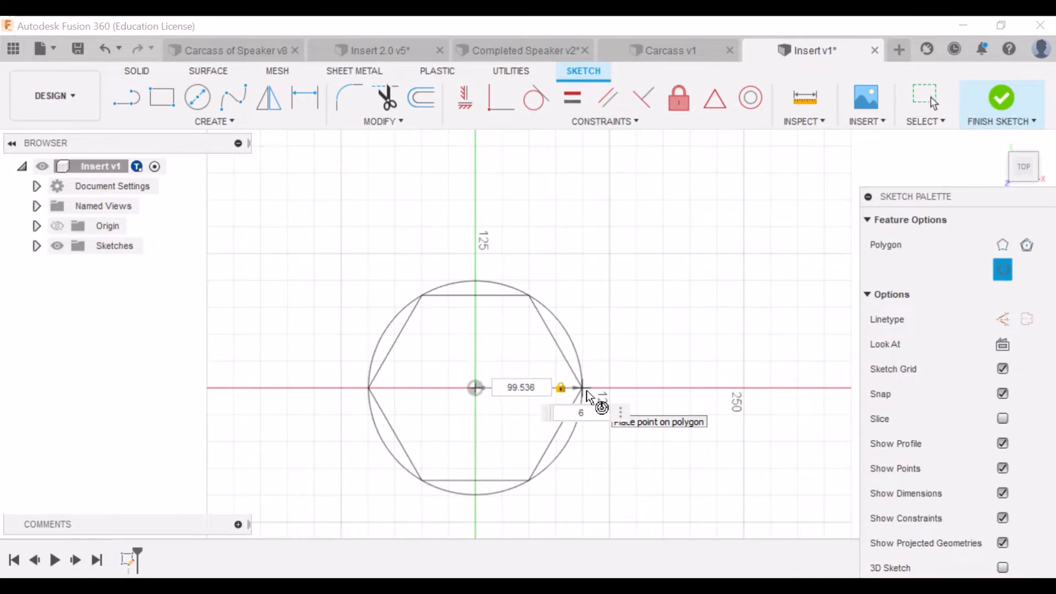
pyautogui.press('Return')
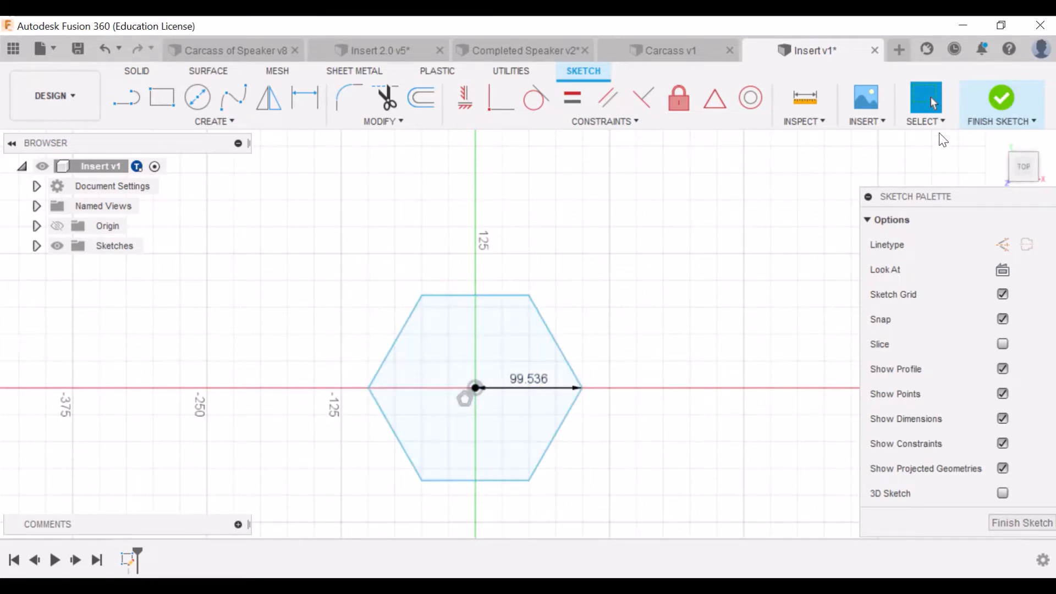
pyautogui.moveTo(506, 22)
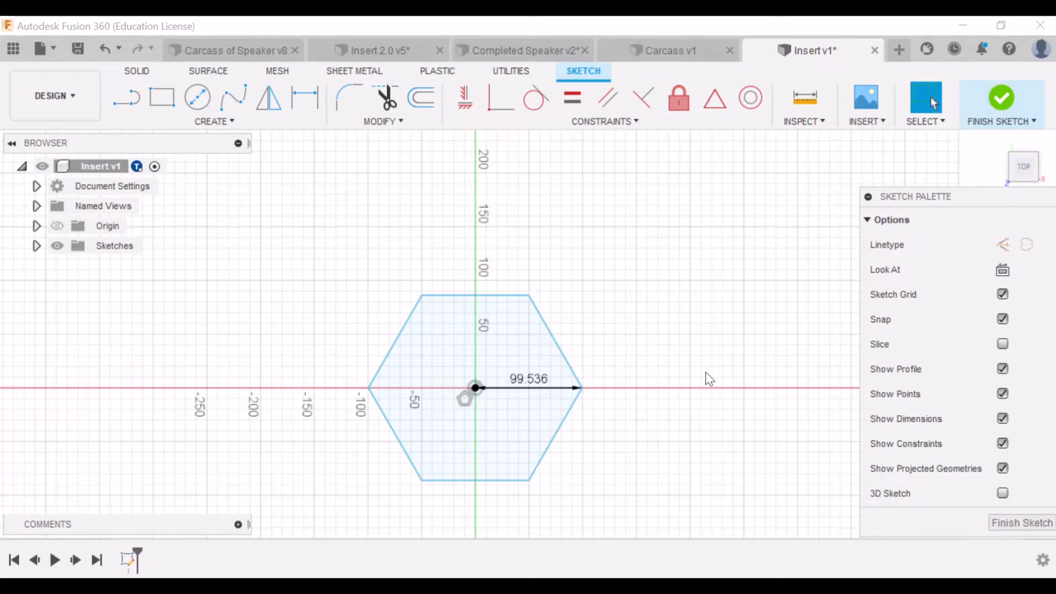
pyautogui.click(1001, 99)
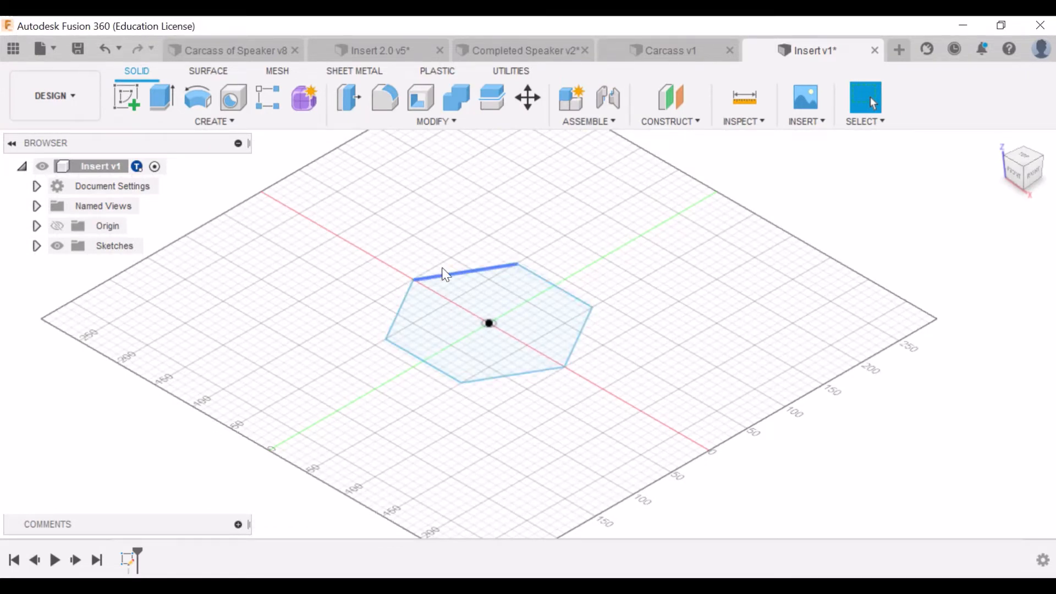
# In the Carcass design, measure the inner wall's depth between its top and bottom edges
pyautogui.click(692, 52)
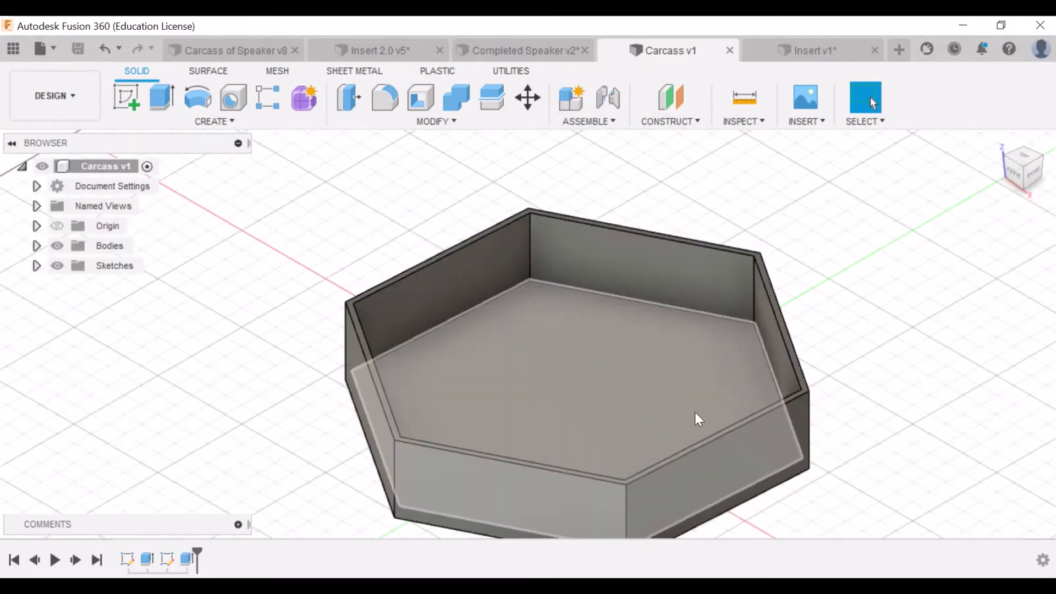
pyautogui.click(750, 111)
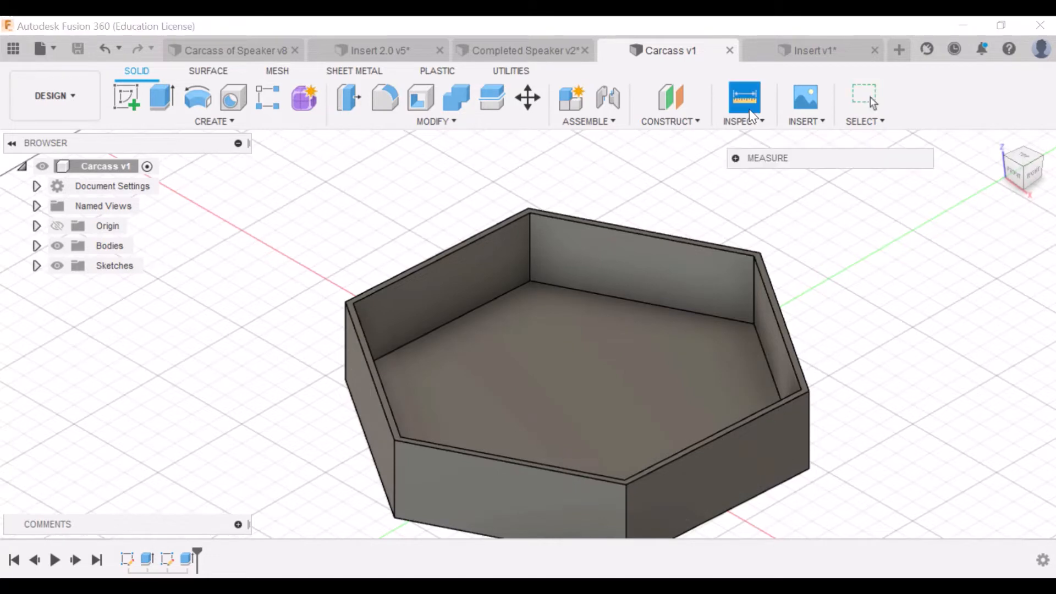
pyautogui.click(717, 250)
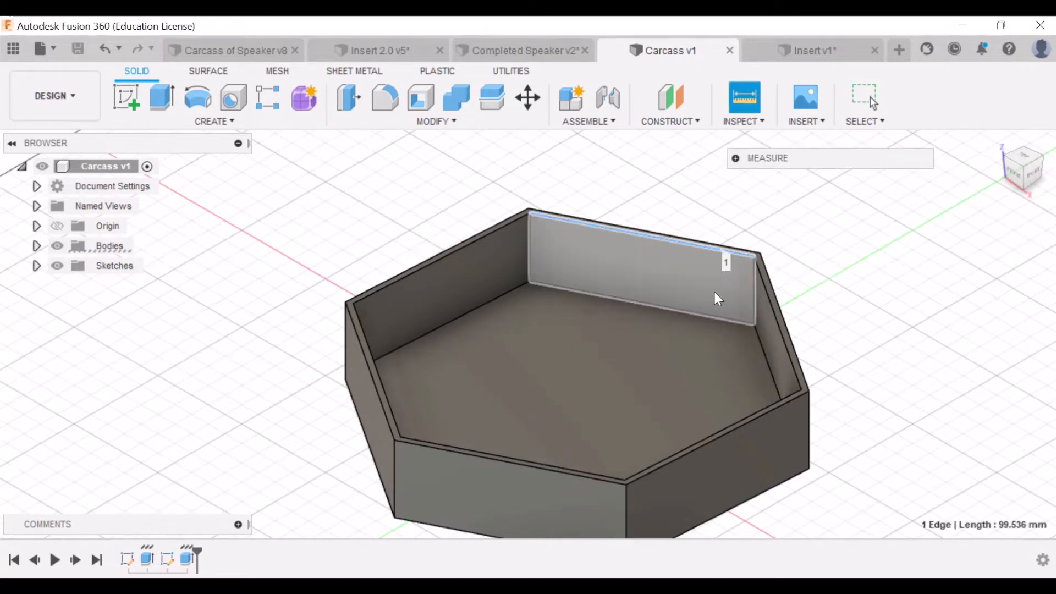
pyautogui.click(714, 317)
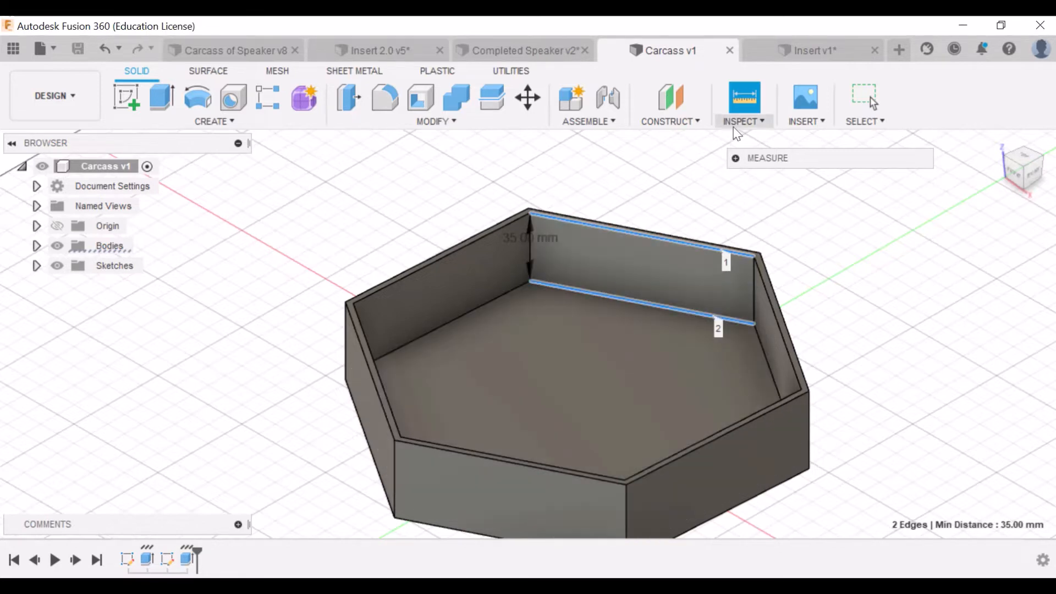
pyautogui.press('Escape')
# Return to the Insert design and extrude the hexagon profile upward by 35 mm
pyautogui.click(808, 49)
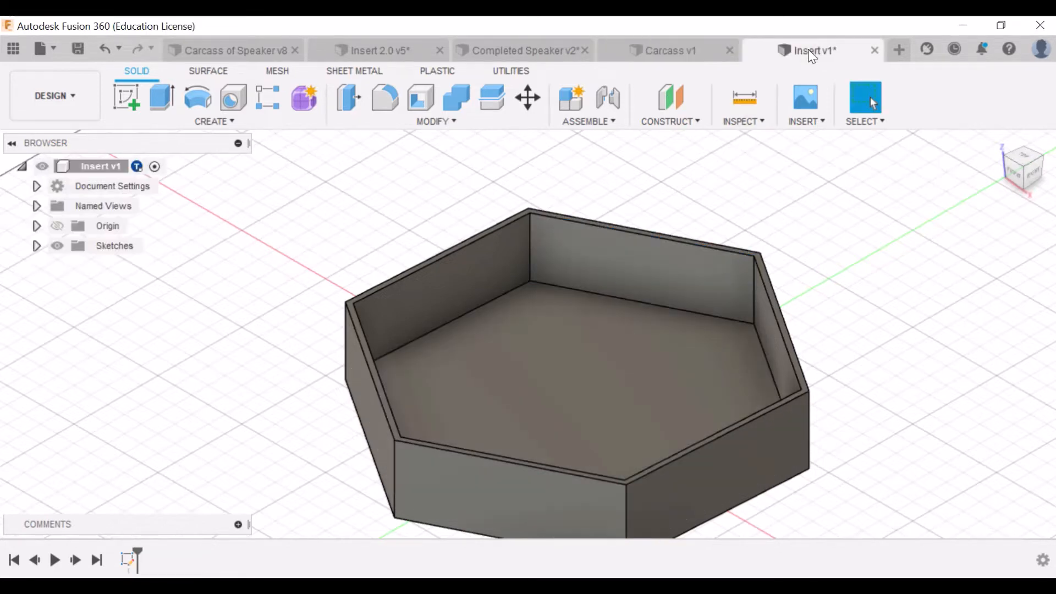
pyautogui.click(548, 310)
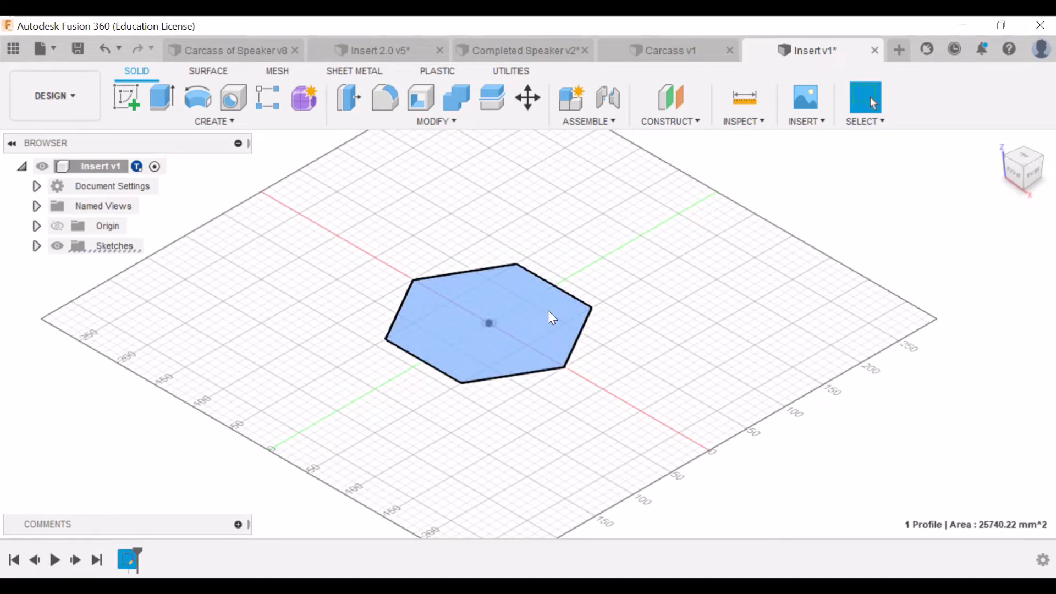
pyautogui.press('e')
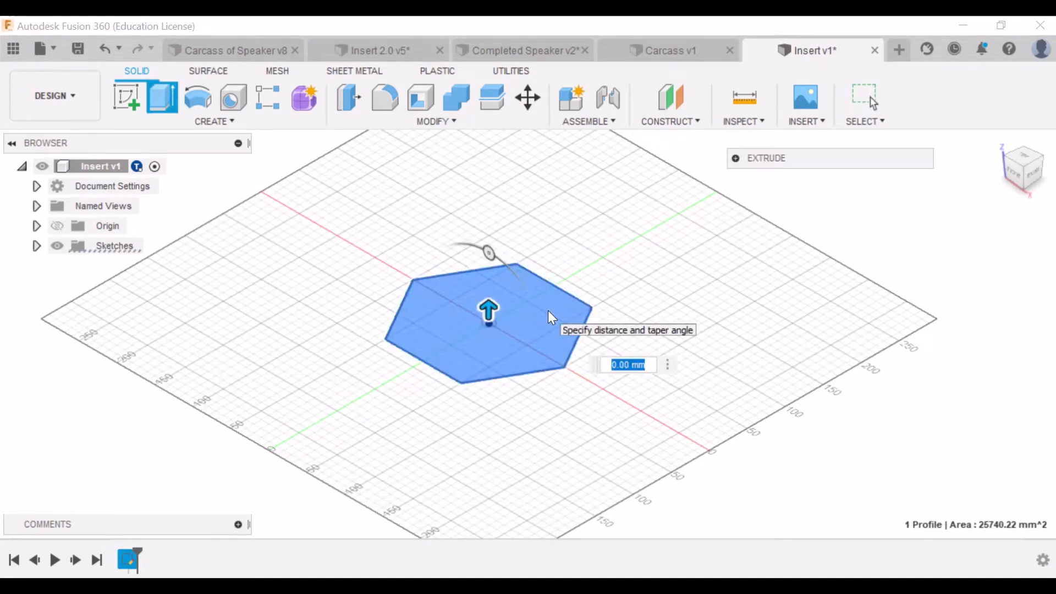
pyautogui.click(164, 121)
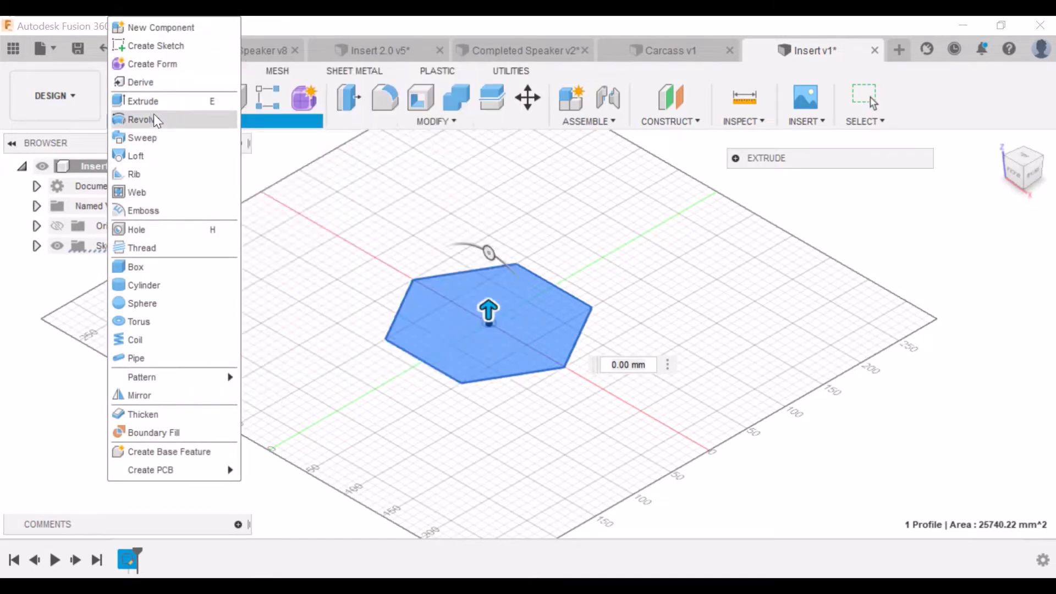
pyautogui.click(152, 101)
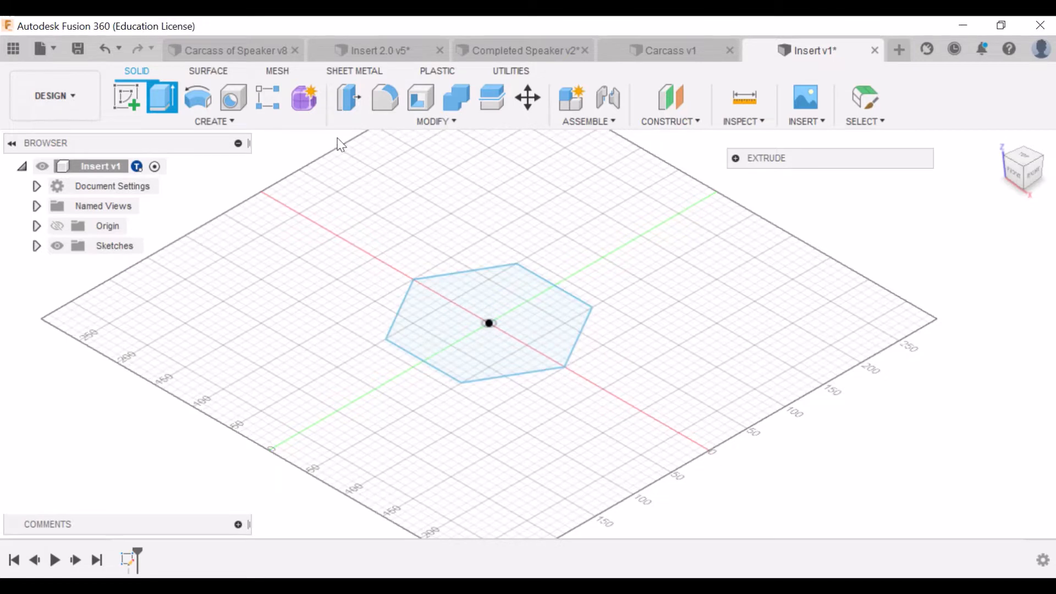
pyautogui.click(519, 334)
pyautogui.write('35')
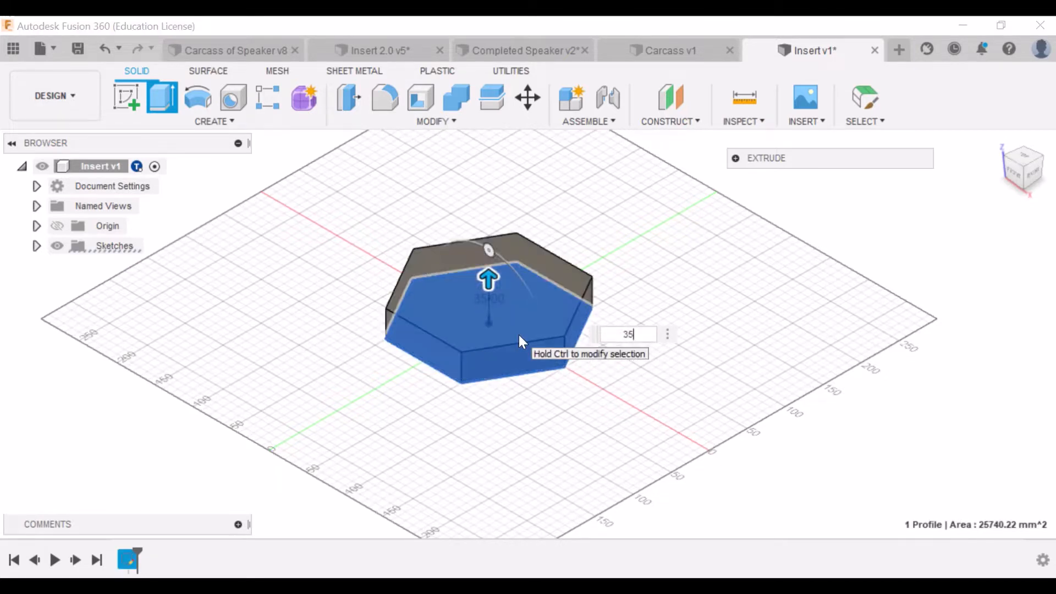
pyautogui.press('Return')
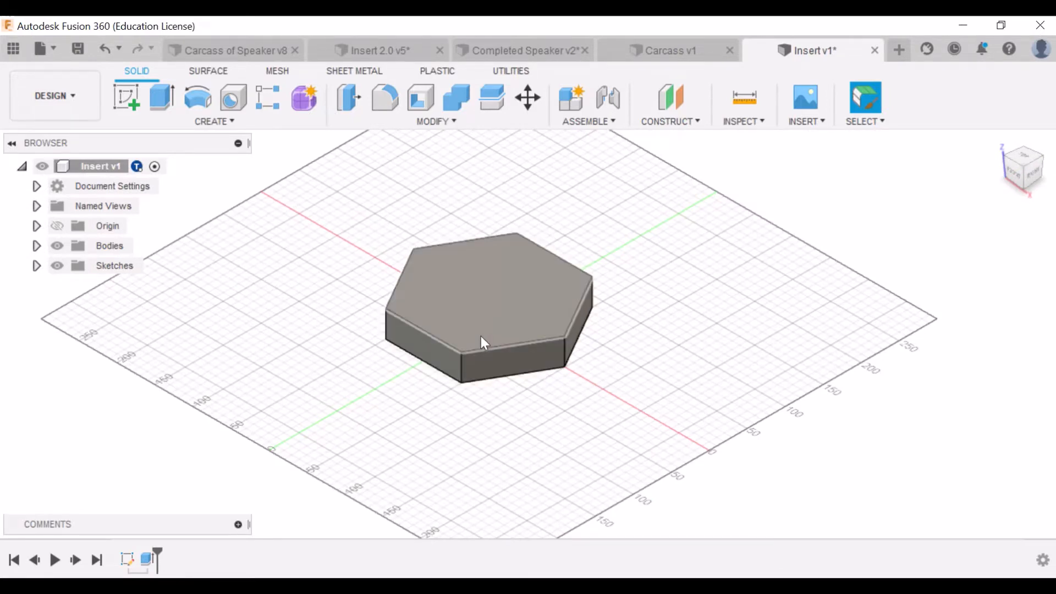
# Open the Microchip and Lithium Battery designs from the Yr 11 Design and Technology project
pyautogui.click(12, 53)
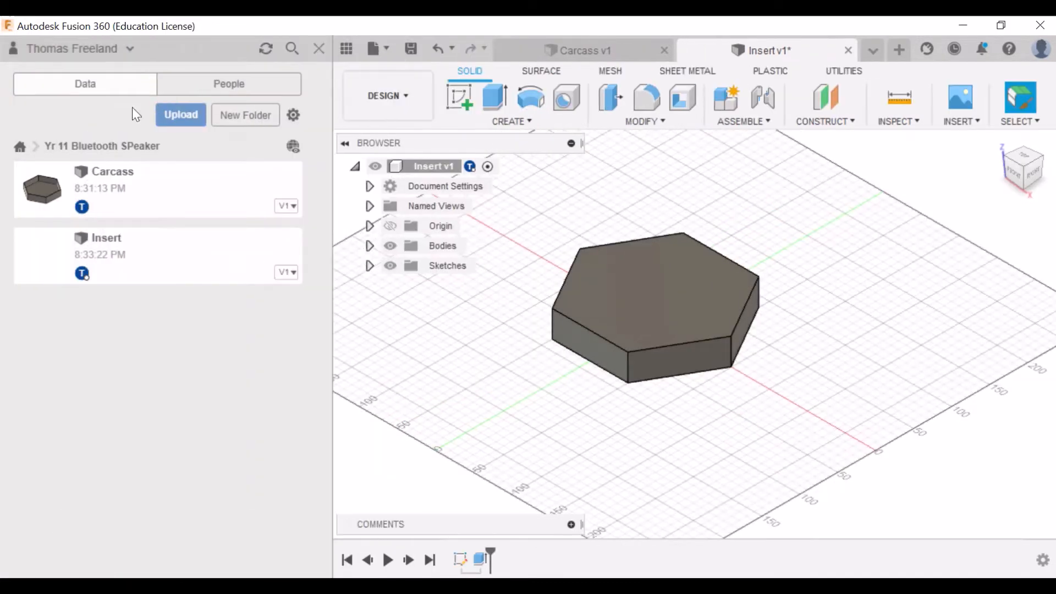
pyautogui.click(20, 147)
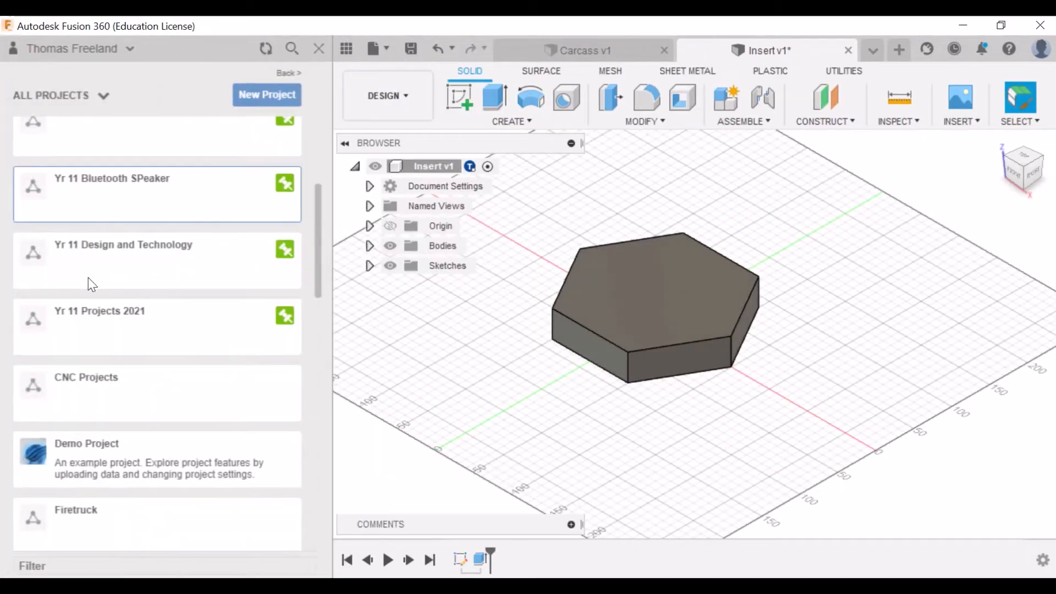
pyautogui.click(117, 250)
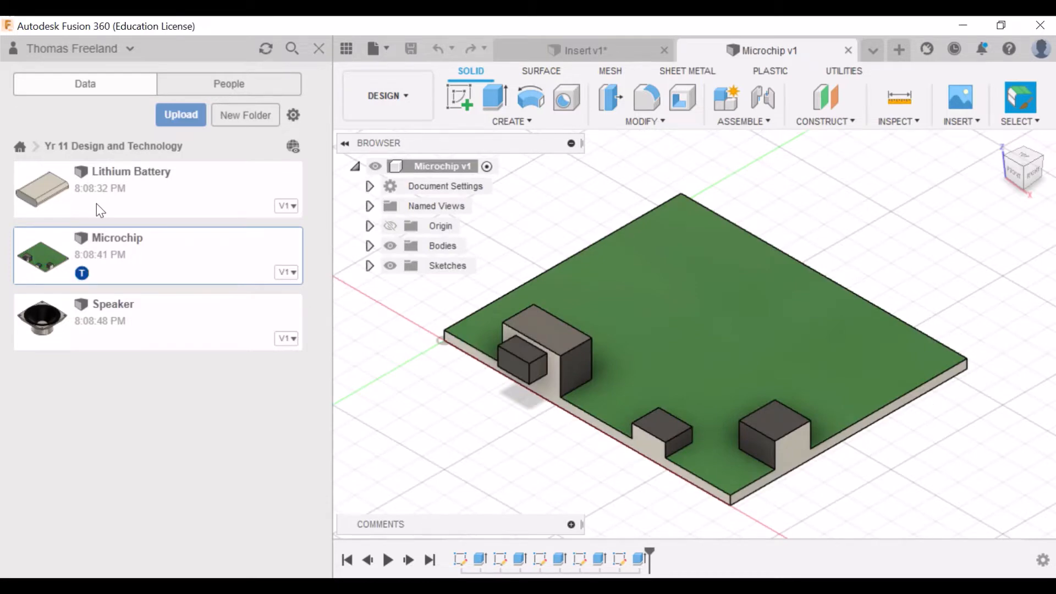
pyautogui.doubleClick(114, 191)
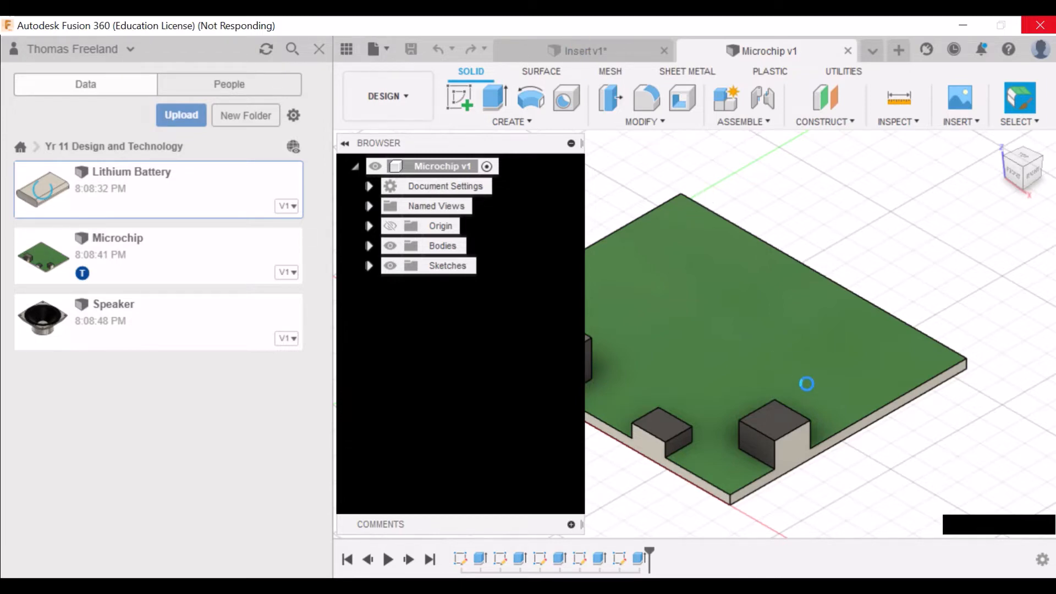
pyautogui.moveTo(428, 44)
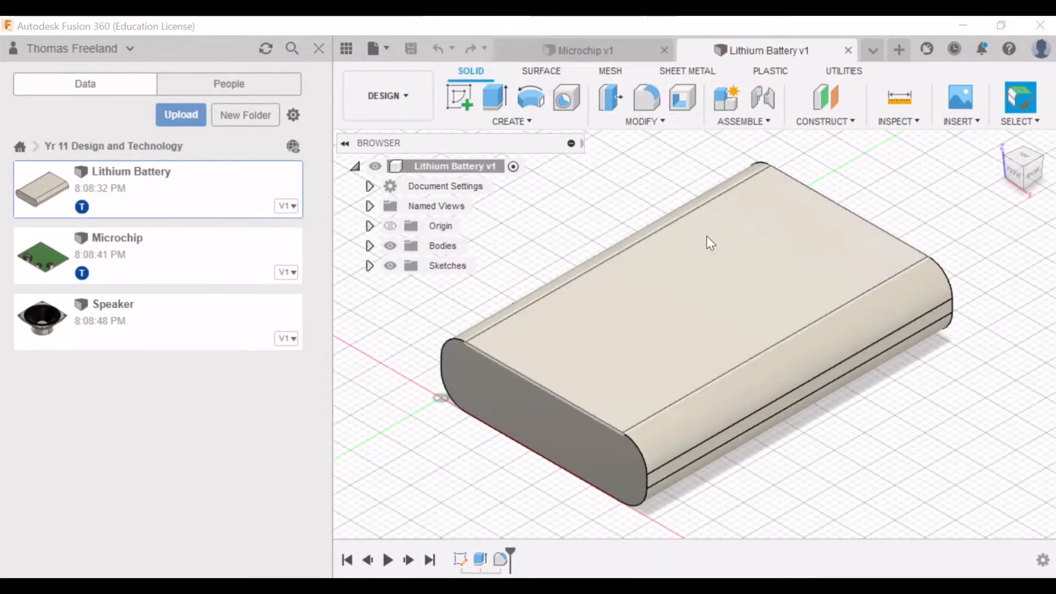
# Look over the Microchip design and return to the Insert design to inspect the hexagonal block
pyautogui.click(542, 45)
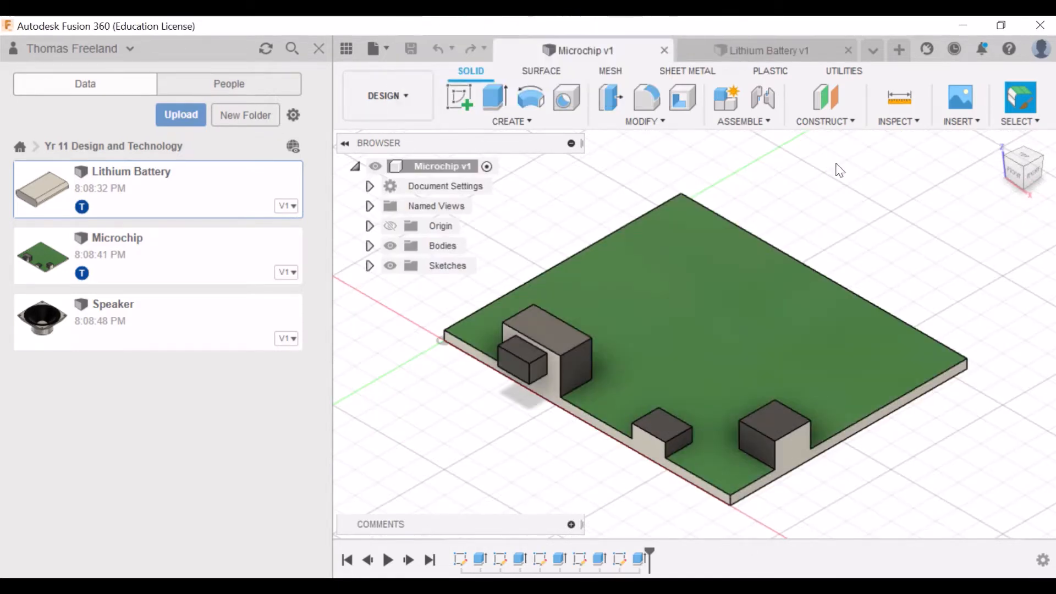
pyautogui.click(878, 56)
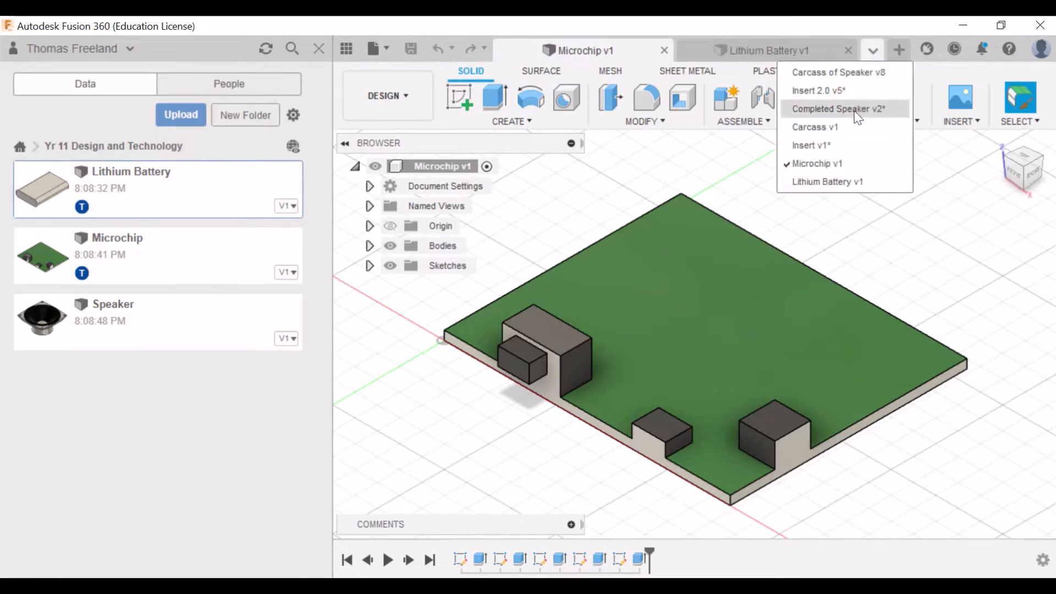
pyautogui.click(820, 145)
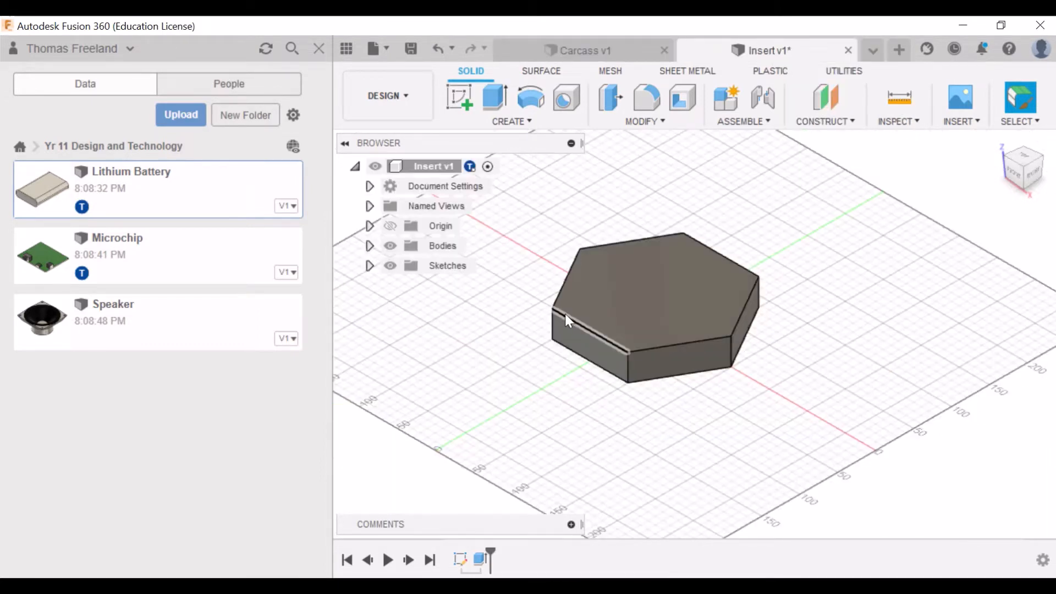
pyautogui.scroll(-2, 566, 314)
pyautogui.scroll(4, 565, 316)
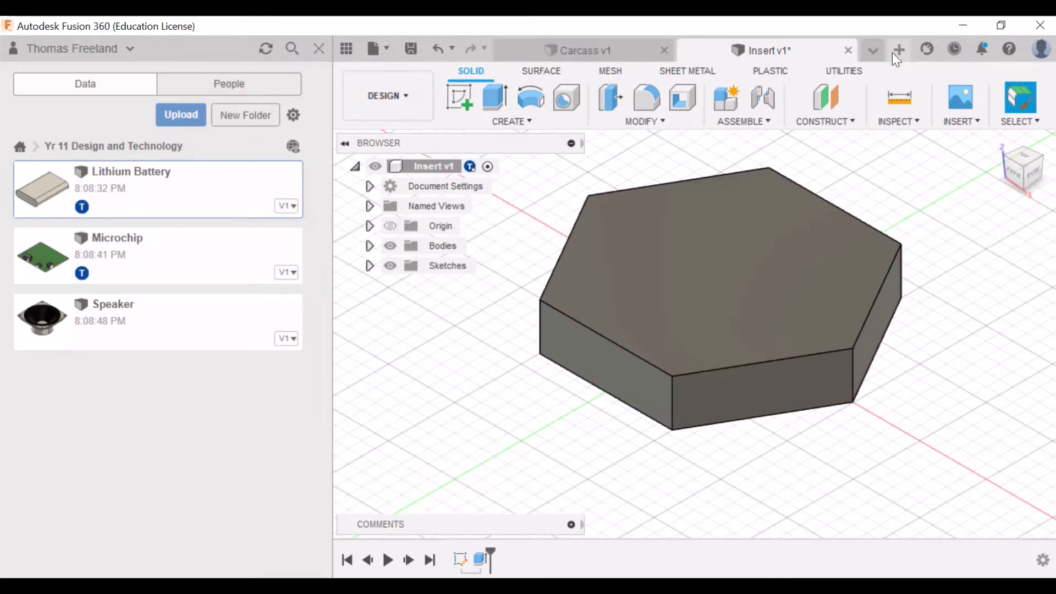
# In the Microchip design, measure the distance across the circuit board between its front and back edges
pyautogui.click(873, 50)
pyautogui.click(814, 161)
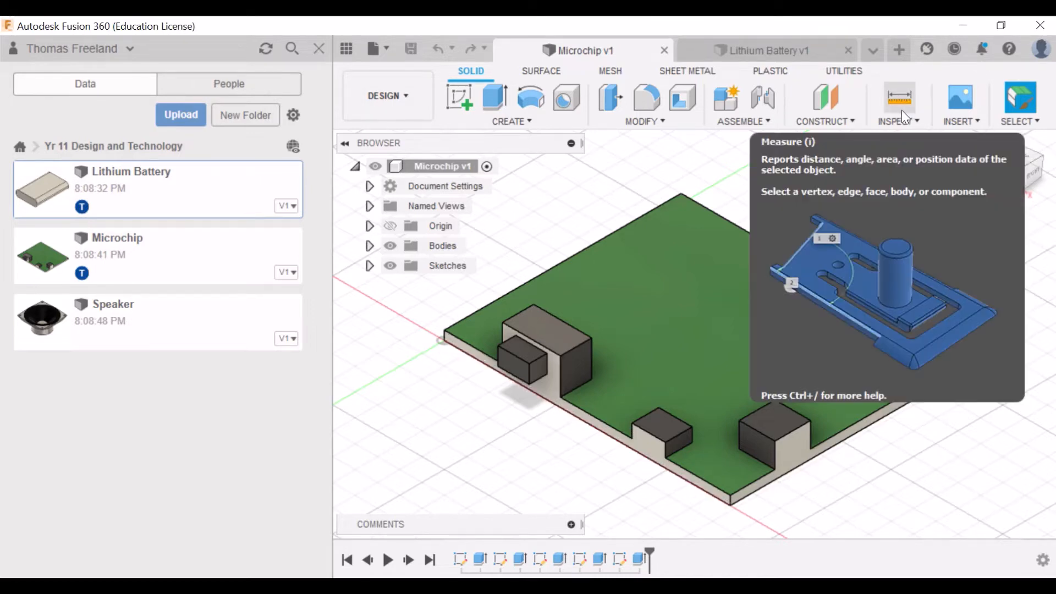
pyautogui.click(898, 105)
pyautogui.click(601, 421)
pyautogui.click(795, 262)
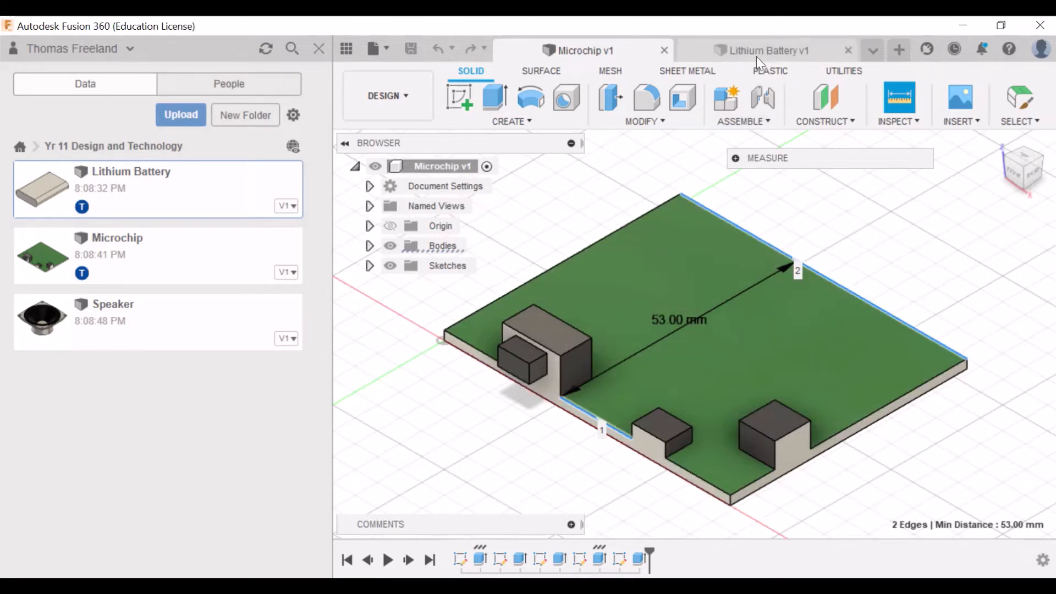
# Return to the Insert design and check the length of one top edge of the hexagonal block
pyautogui.click(760, 53)
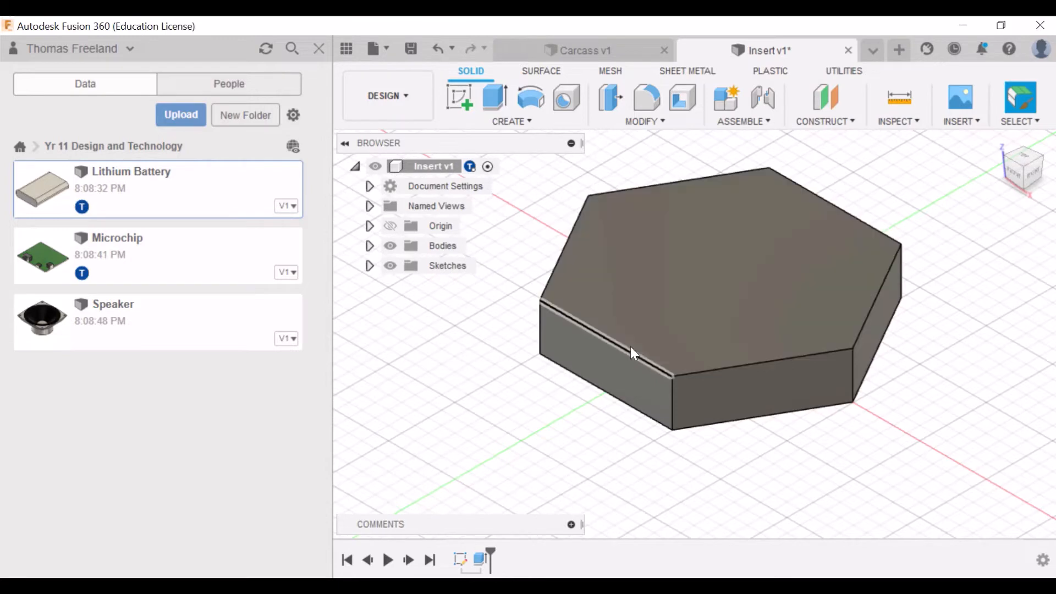
pyautogui.click(630, 352)
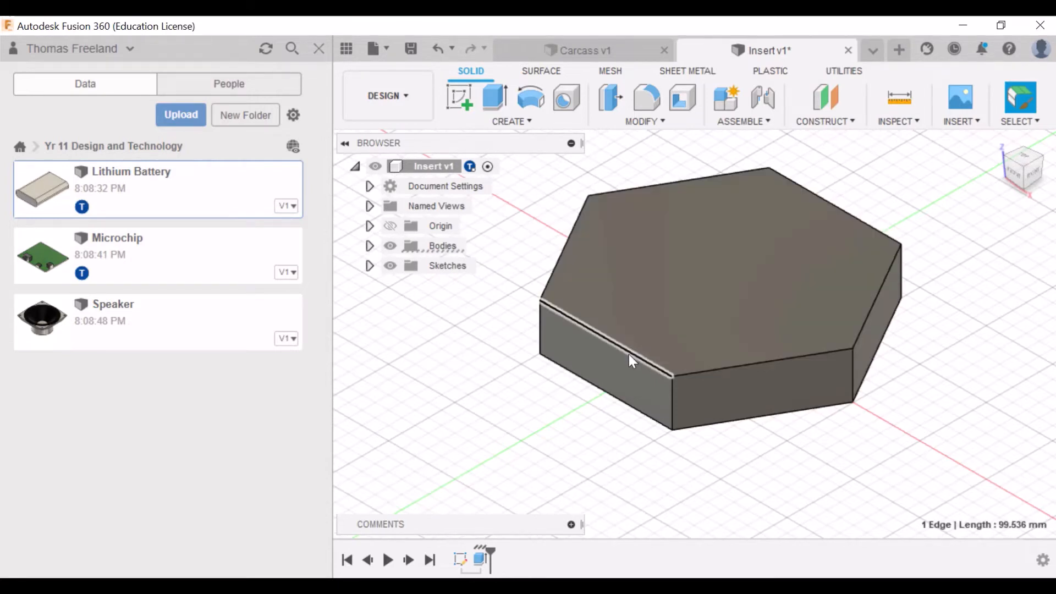
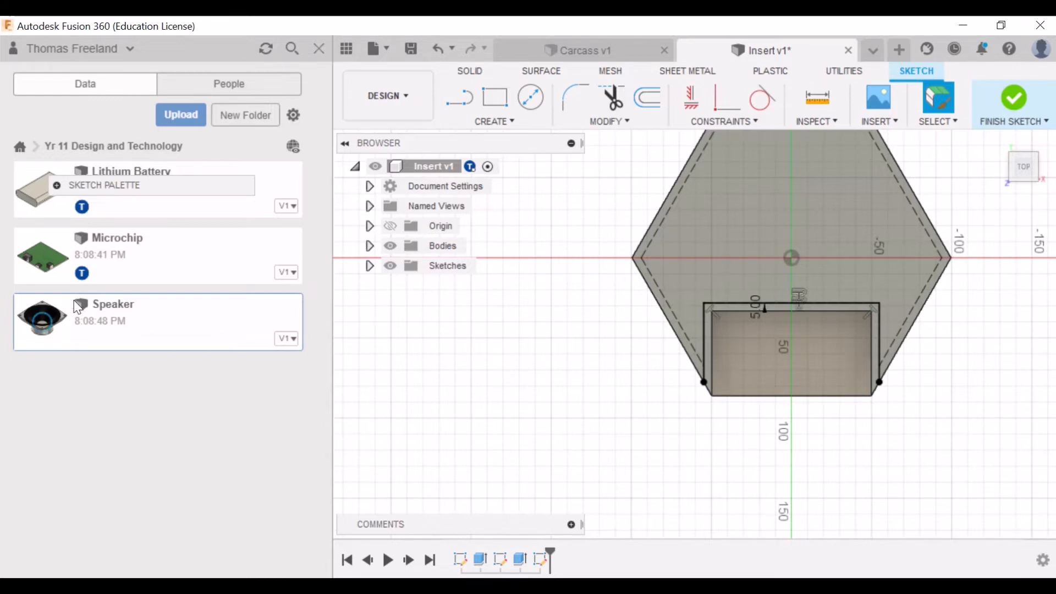
# Open the Speaker design, measure its cylindrical base's height between the upper and lower edges, and return to the Insert design
pyautogui.doubleClick(77, 307)
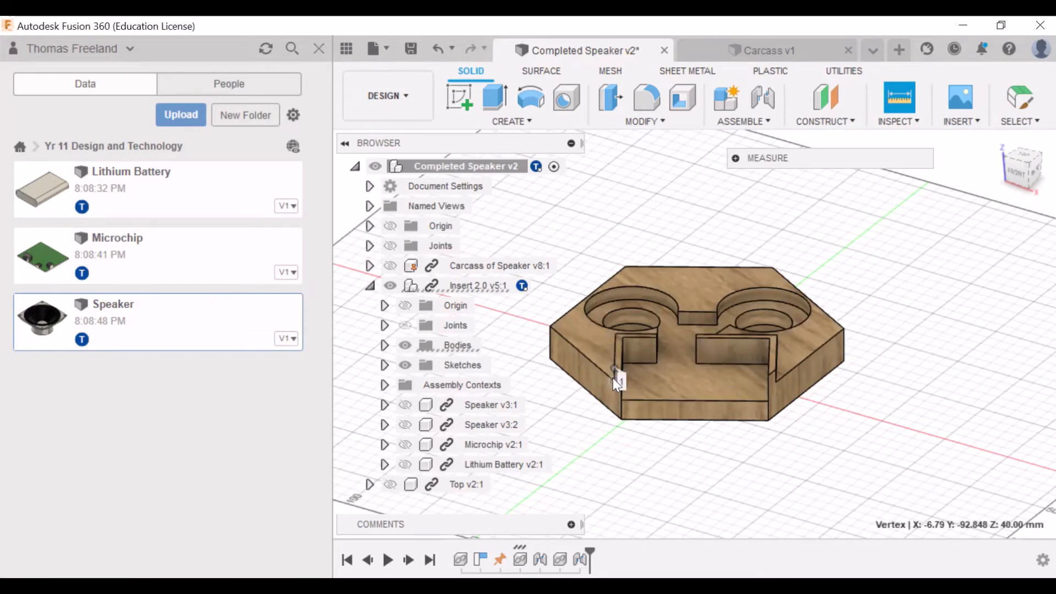
pyautogui.click(612, 380)
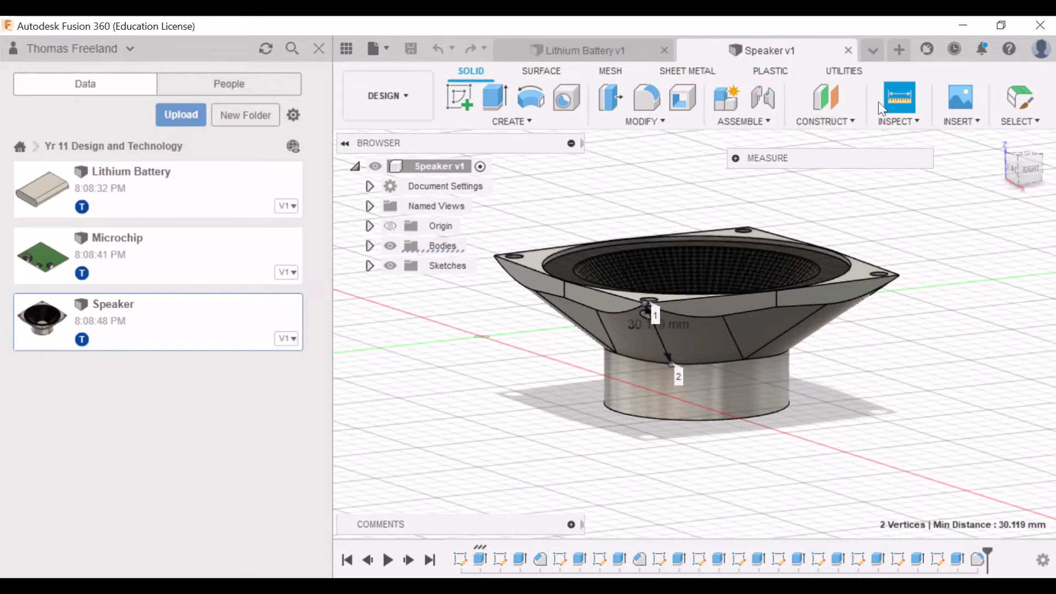
pyautogui.click(651, 364)
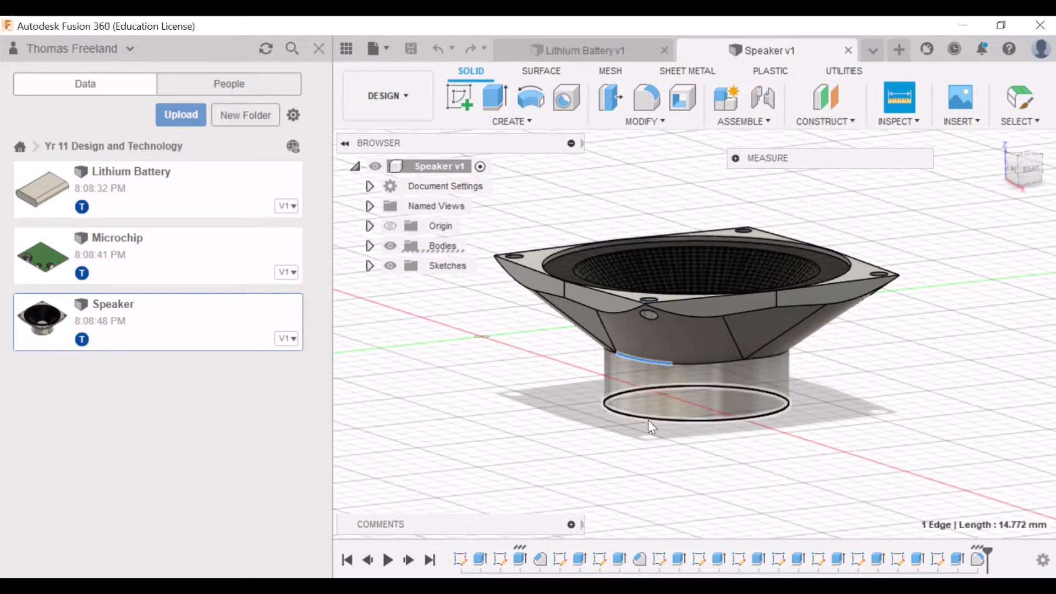
pyautogui.click(648, 420)
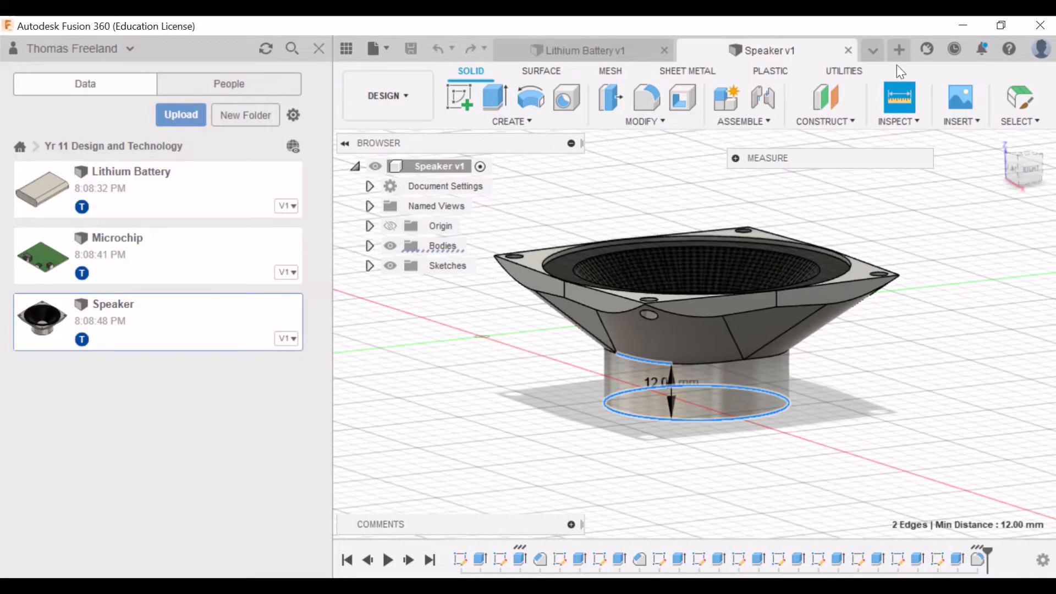
pyautogui.click(871, 53)
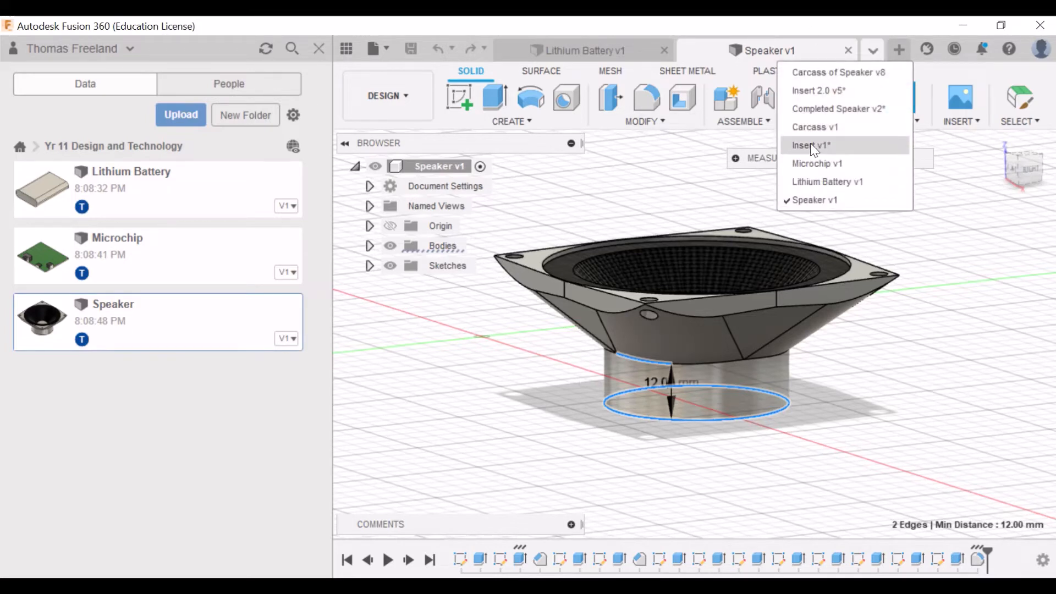
pyautogui.click(812, 145)
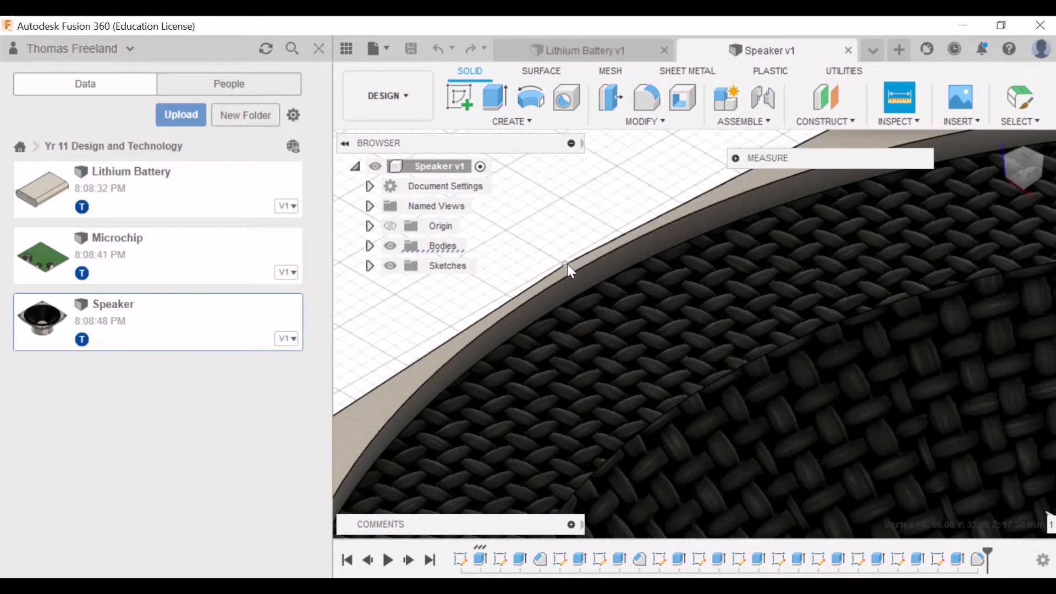
# In the Speaker design, measure the width of the square frame between opposite sides of its top face
pyautogui.click(567, 264)
pyautogui.scroll(-5, 568, 270)
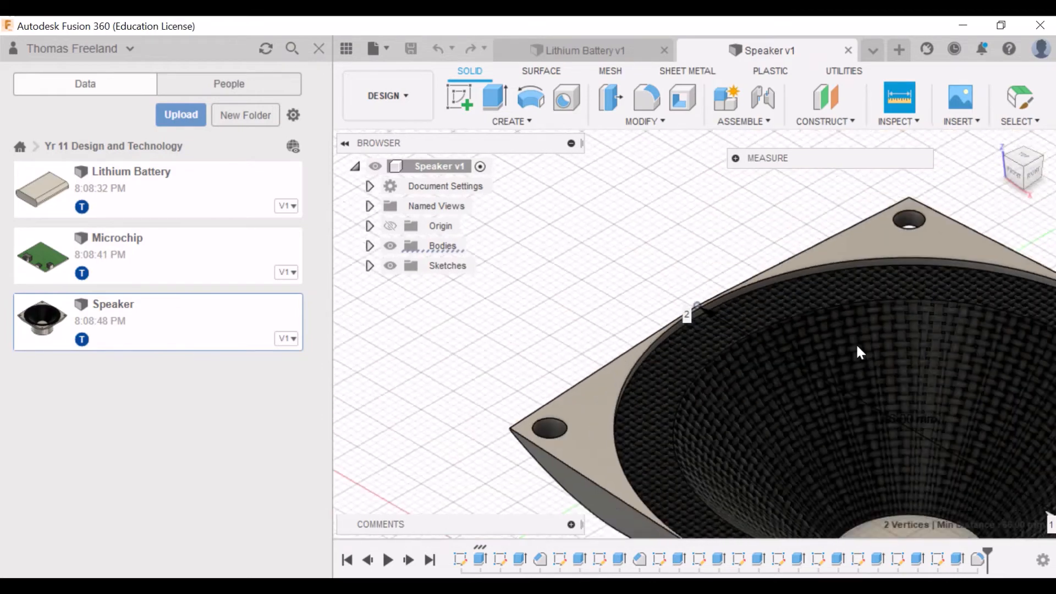
pyautogui.scroll(-5, 856, 343)
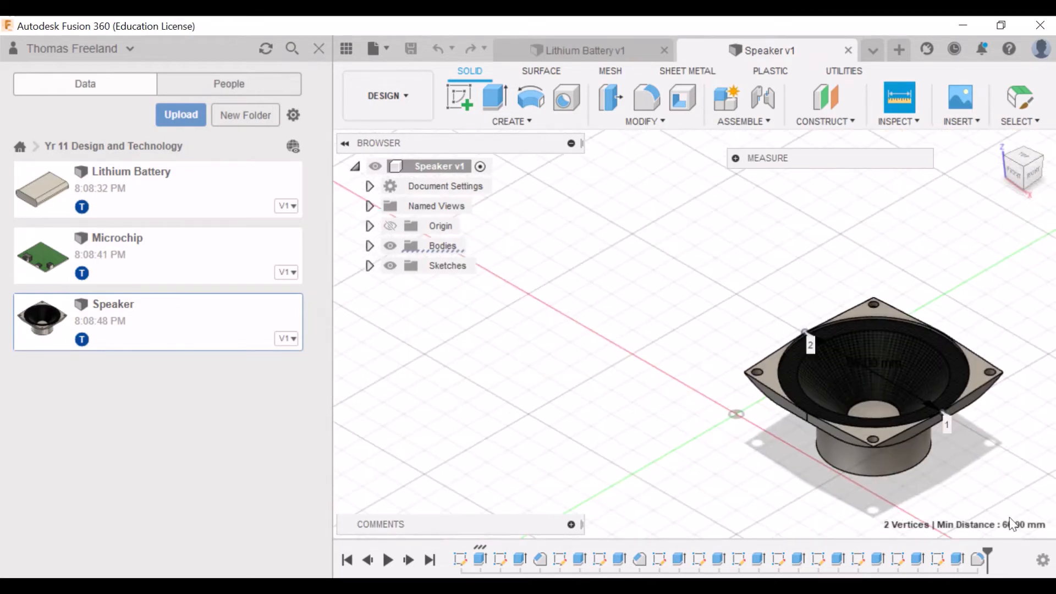
pyautogui.scroll(5, 947, 339)
pyautogui.press('Escape')
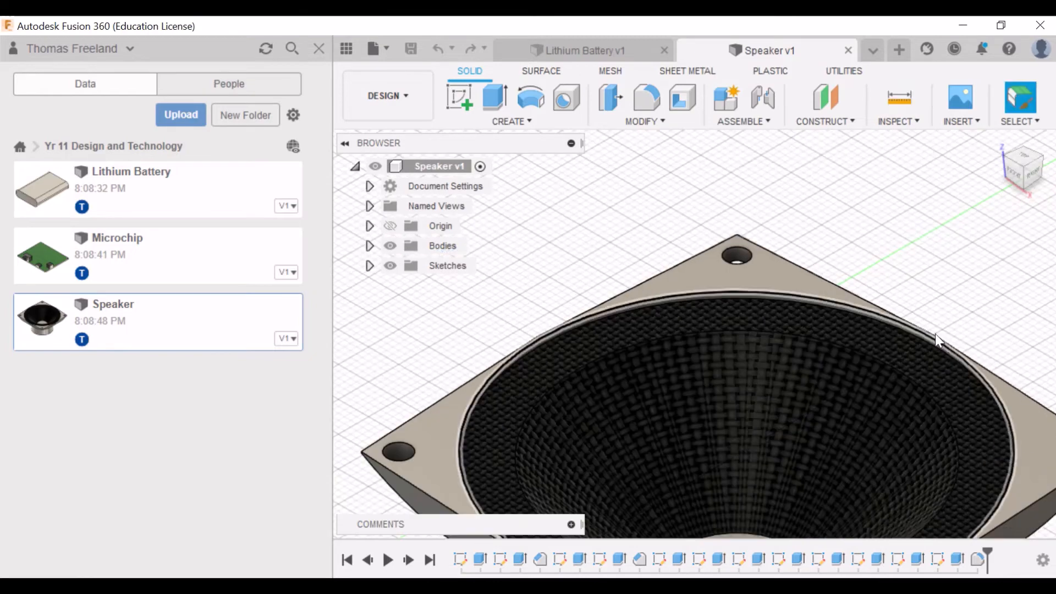
pyautogui.scroll(3, 935, 334)
pyautogui.click(898, 99)
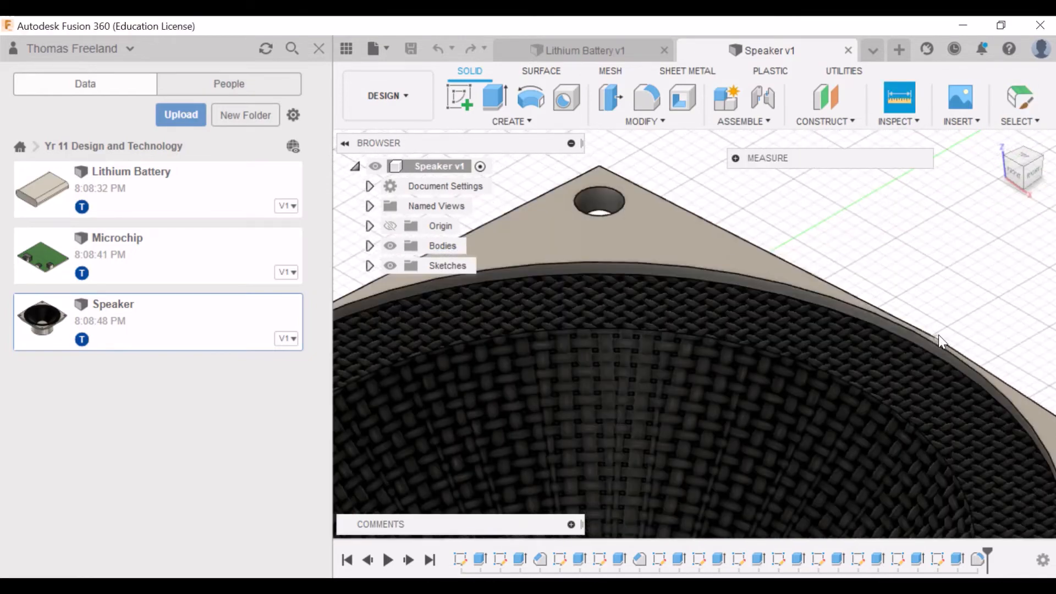
pyautogui.click(939, 335)
pyautogui.scroll(-3, 939, 336)
pyautogui.scroll(3, 940, 336)
pyautogui.scroll(-5, 939, 336)
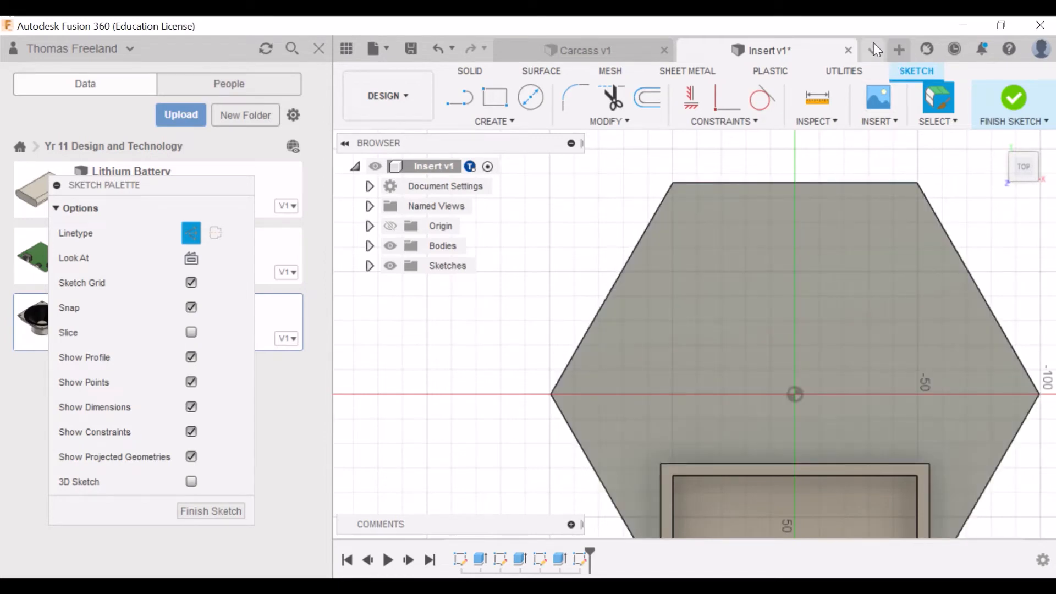
# Check the shape of the speaker in the Speaker design and return to the open sketch in the Insert design
pyautogui.click(873, 45)
pyautogui.click(826, 196)
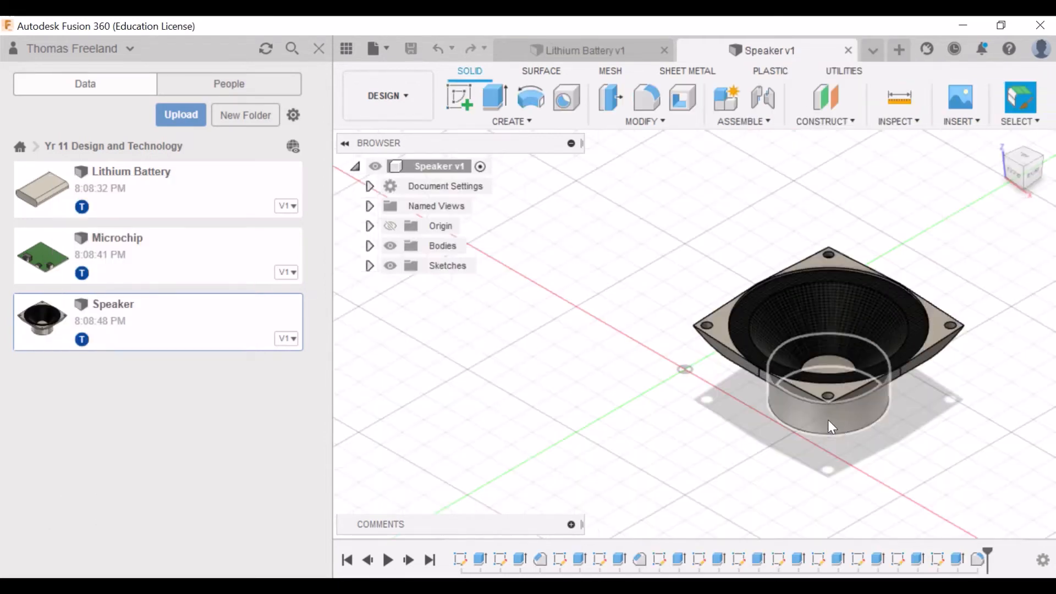
pyautogui.click(875, 49)
pyautogui.click(796, 144)
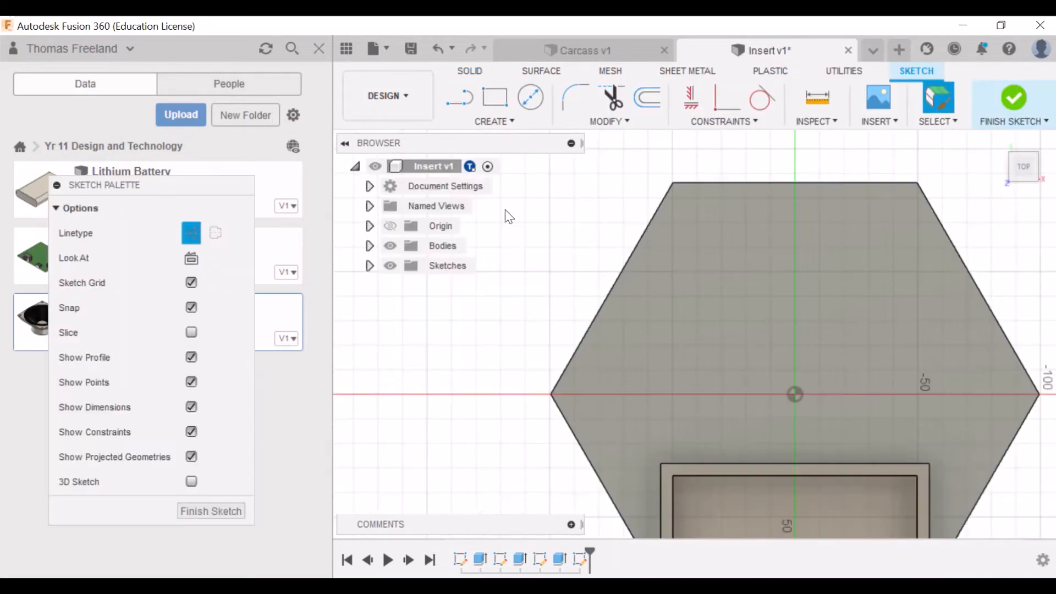
# Sketch a 33 mm construction line inward from the midpoint of the hexagon's upper-left edge, perpendicular to that edge
pyautogui.click(461, 100)
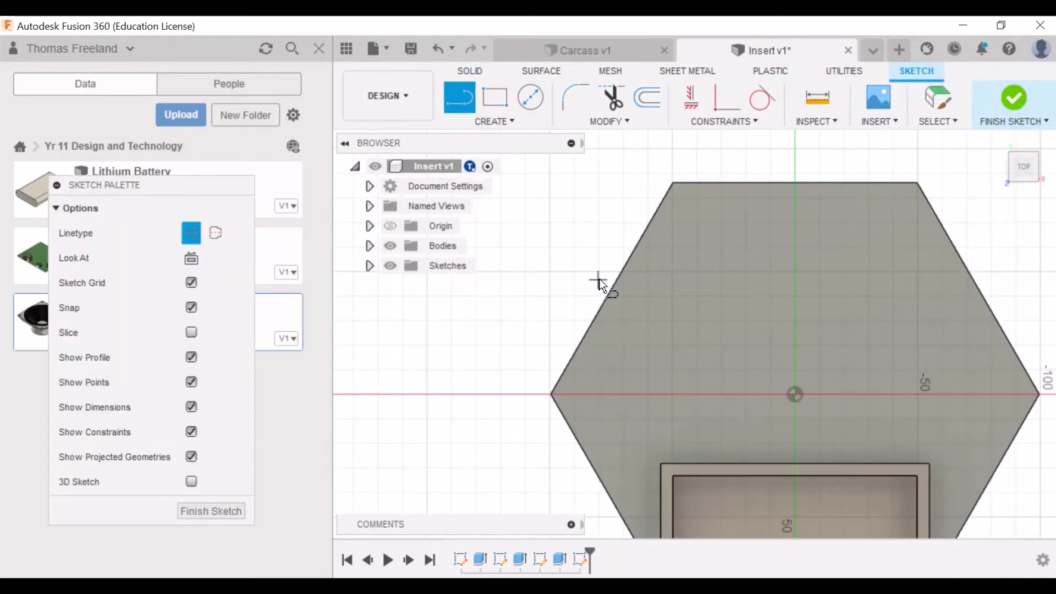
pyautogui.click(612, 289)
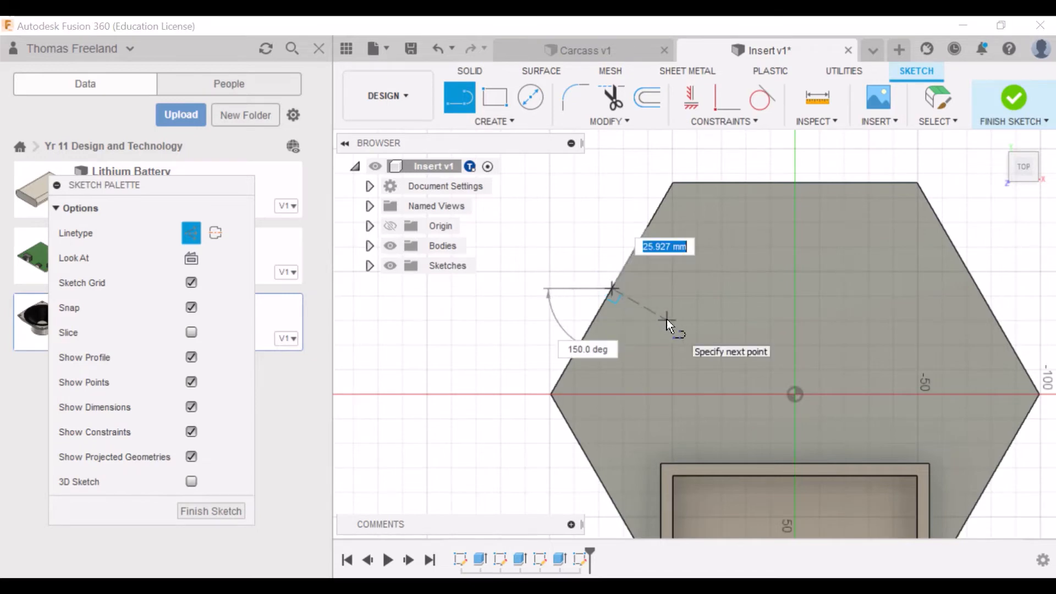
pyautogui.write('10')
pyautogui.press('Escape')
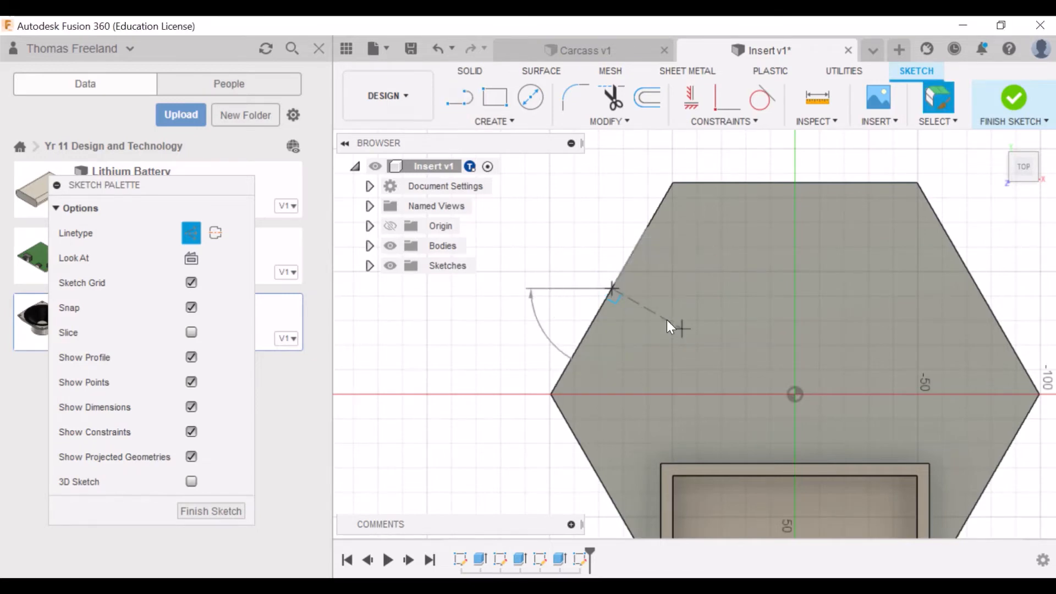
pyautogui.click(668, 321)
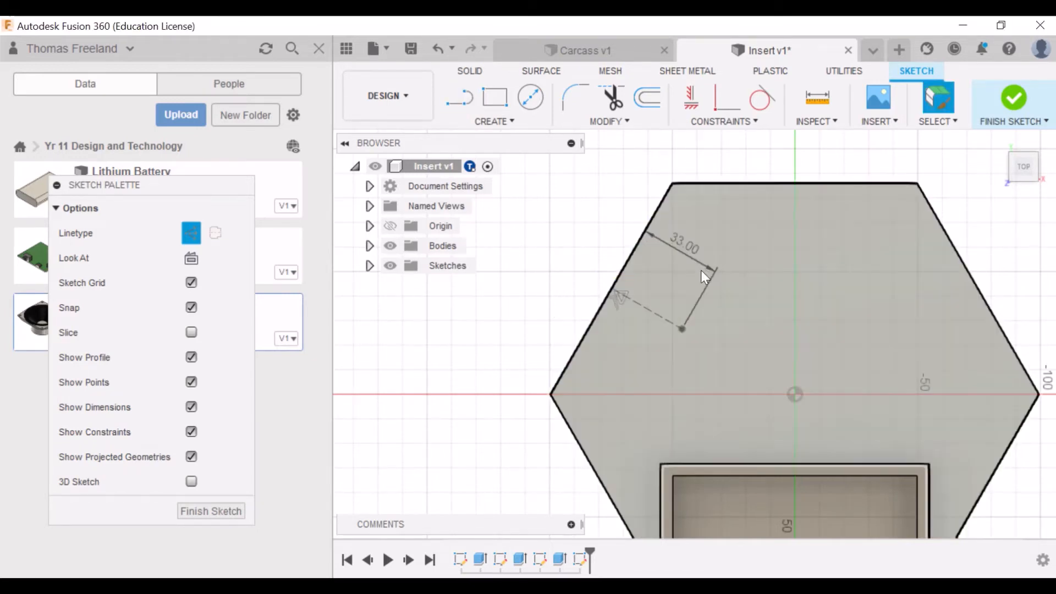
# Sketch a 33 mm construction line inward from the midpoint of the hexagon's upper-right edge, perpendicular to that edge
pyautogui.click(459, 98)
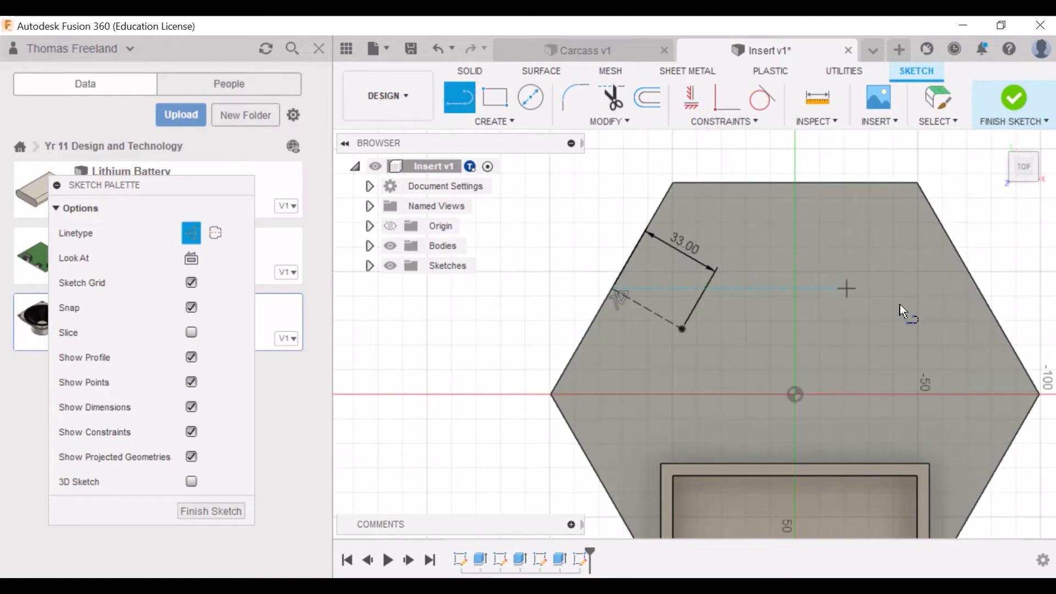
pyautogui.click(976, 287)
pyautogui.write('33')
pyautogui.press('Return')
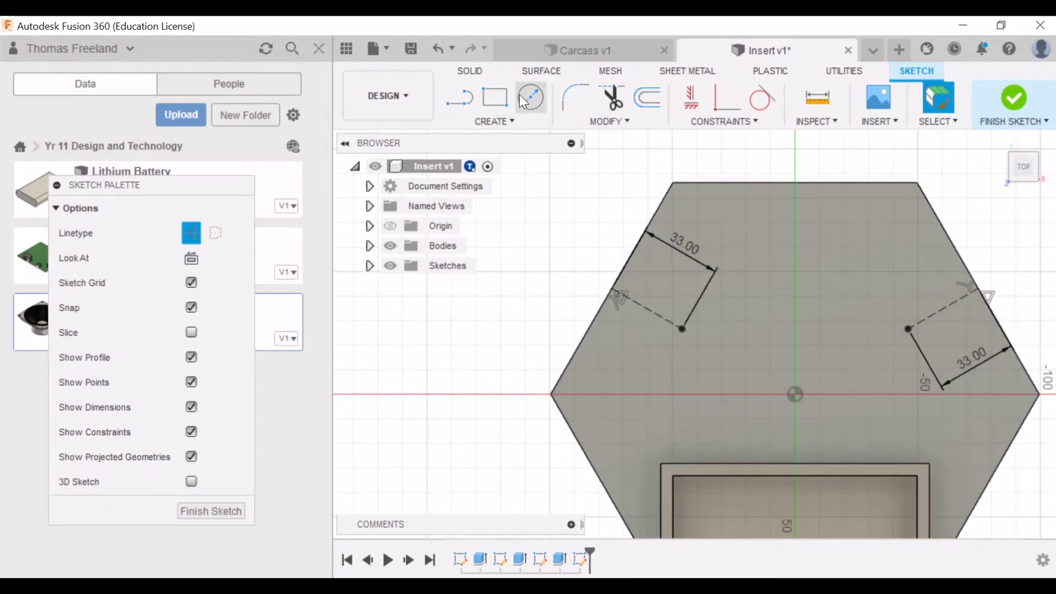
# In the Speaker design, measure the diameter of the speaker's round base, and return to the sketch in the Insert design
pyautogui.click(877, 49)
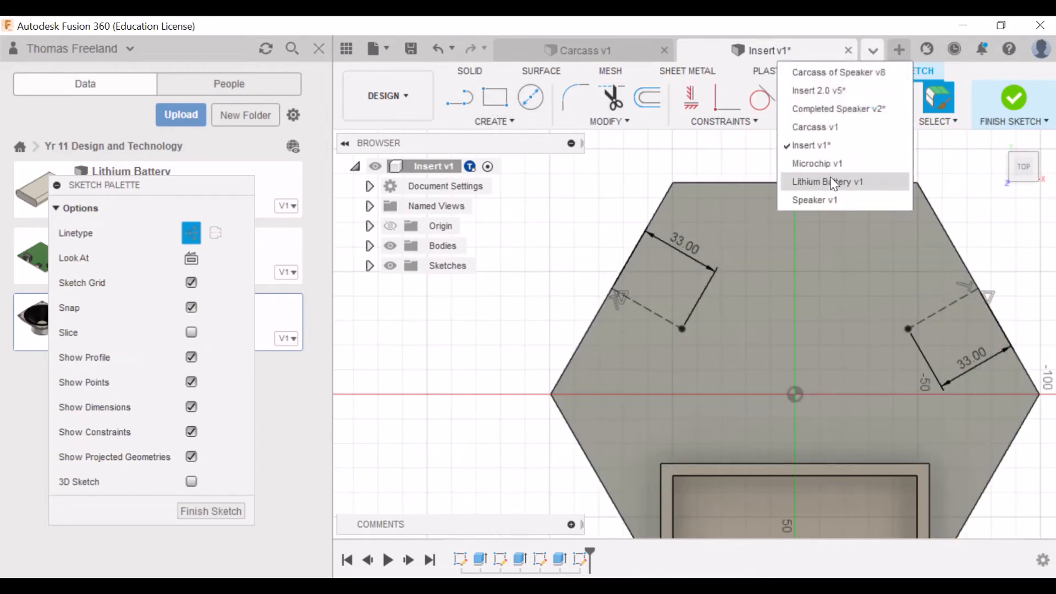
pyautogui.click(817, 200)
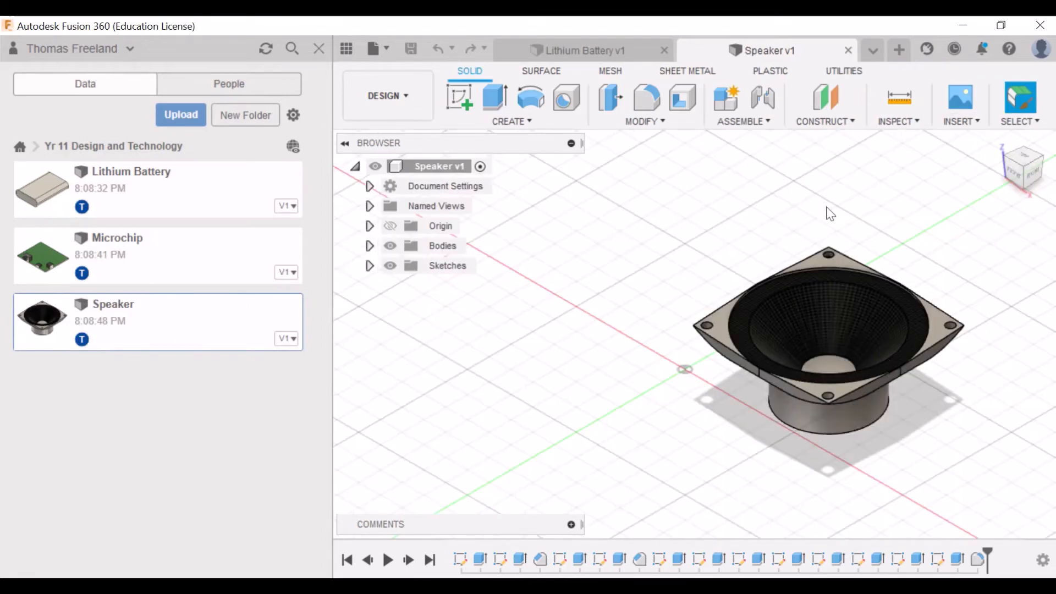
pyautogui.click(1012, 167)
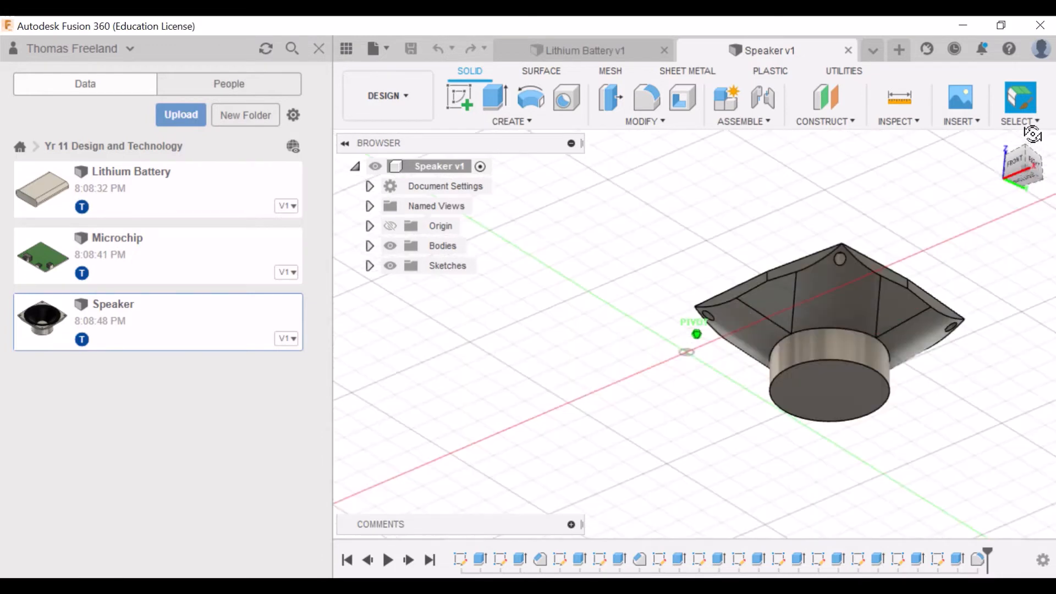
pyautogui.click(900, 97)
pyautogui.click(835, 359)
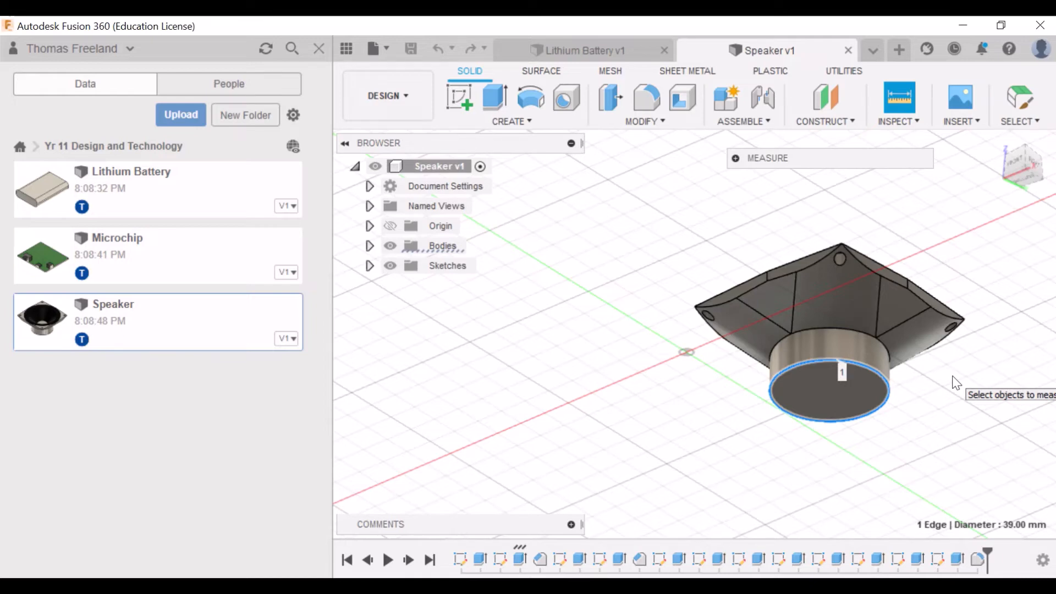
pyautogui.click(871, 51)
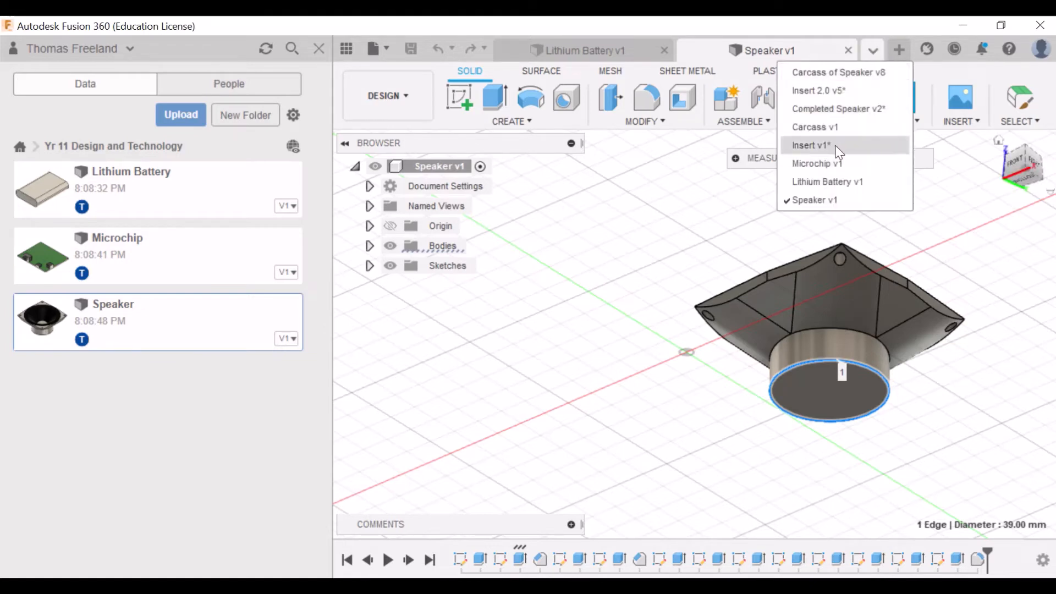
pyautogui.click(811, 145)
pyautogui.press('c')
pyautogui.click(670, 321)
pyautogui.scroll(3, 710, 347)
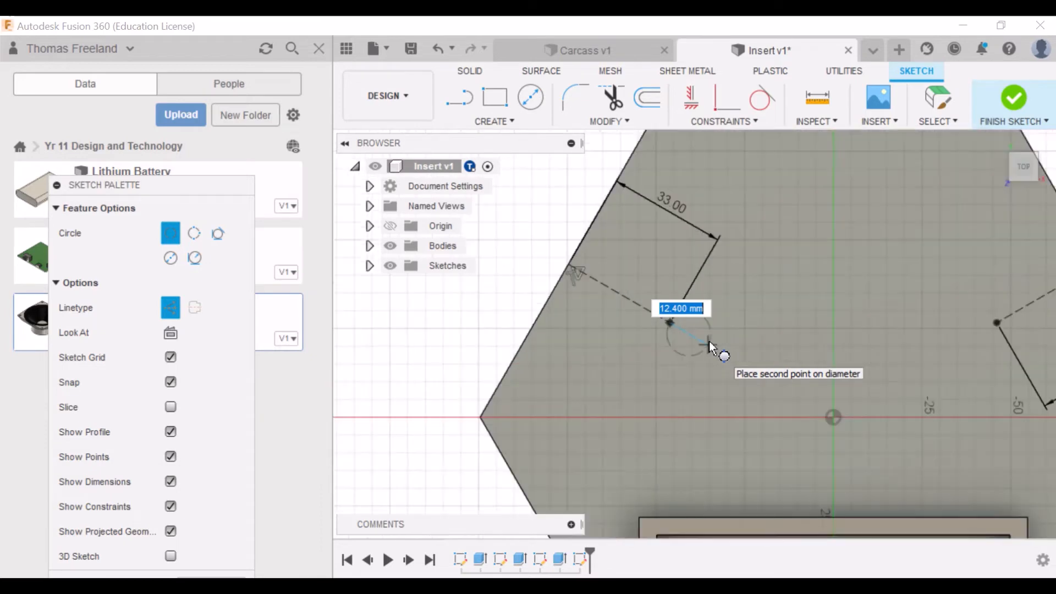
pyautogui.scroll(2, 710, 346)
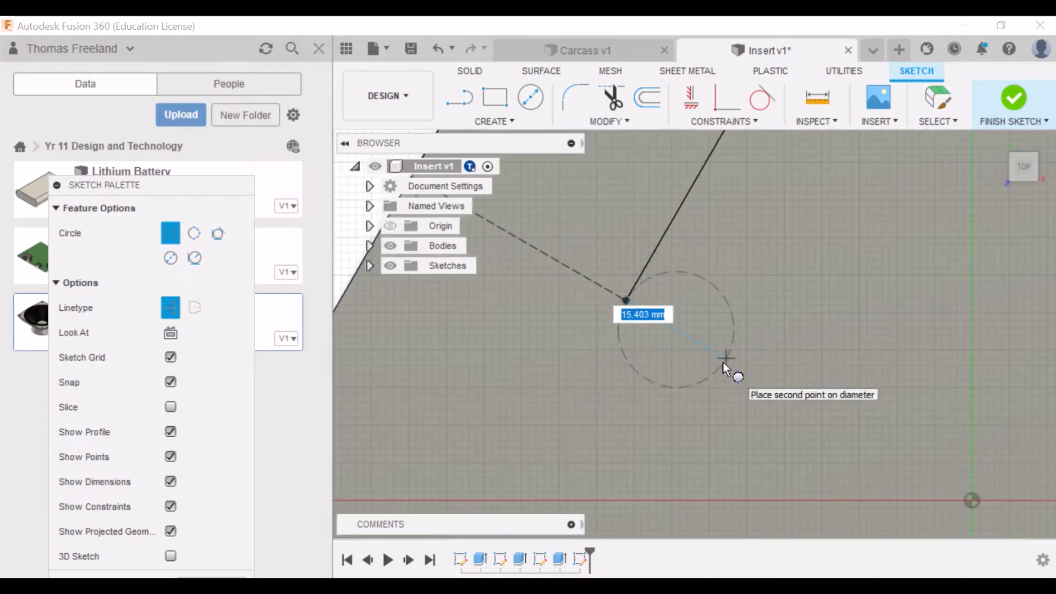
pyautogui.scroll(-3, 709, 337)
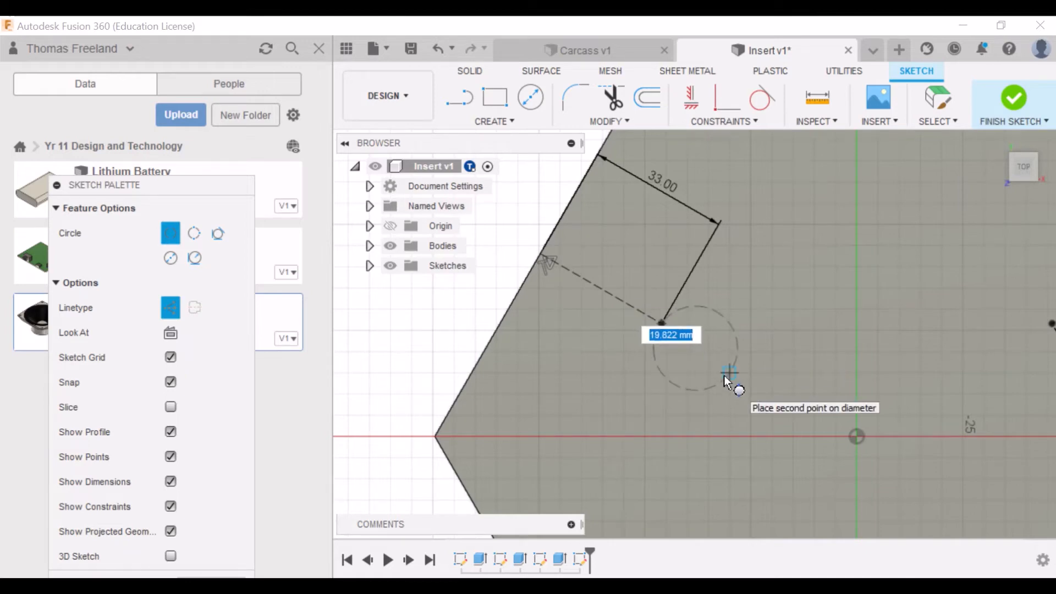
pyautogui.press('Escape')
# Draw a 19.5 mm diameter circle centred on the inner end of the upper-left construction line
pyautogui.click(530, 98)
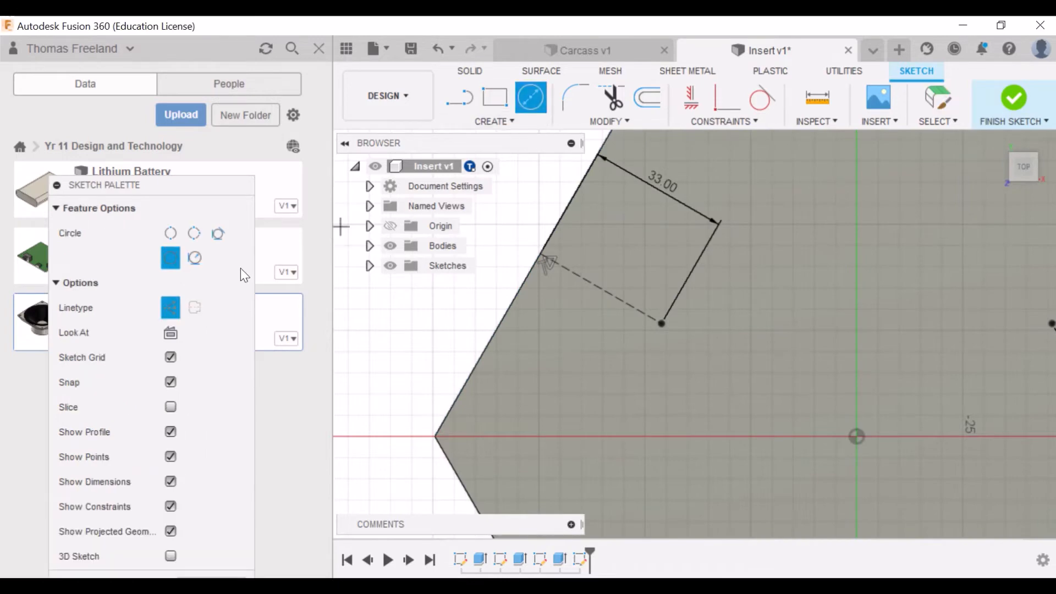
pyautogui.click(662, 324)
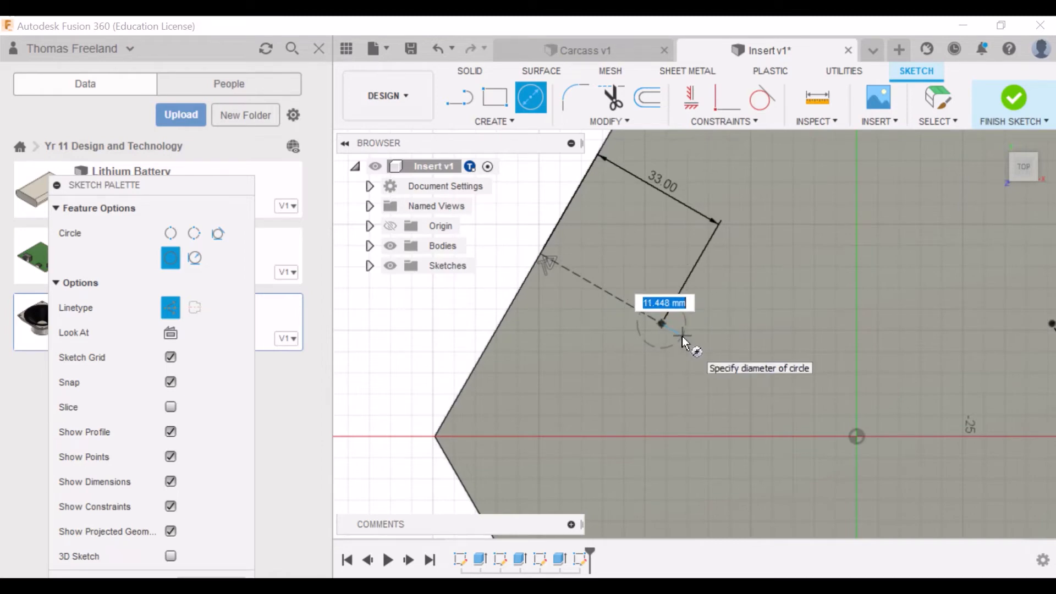
pyautogui.write('19.5')
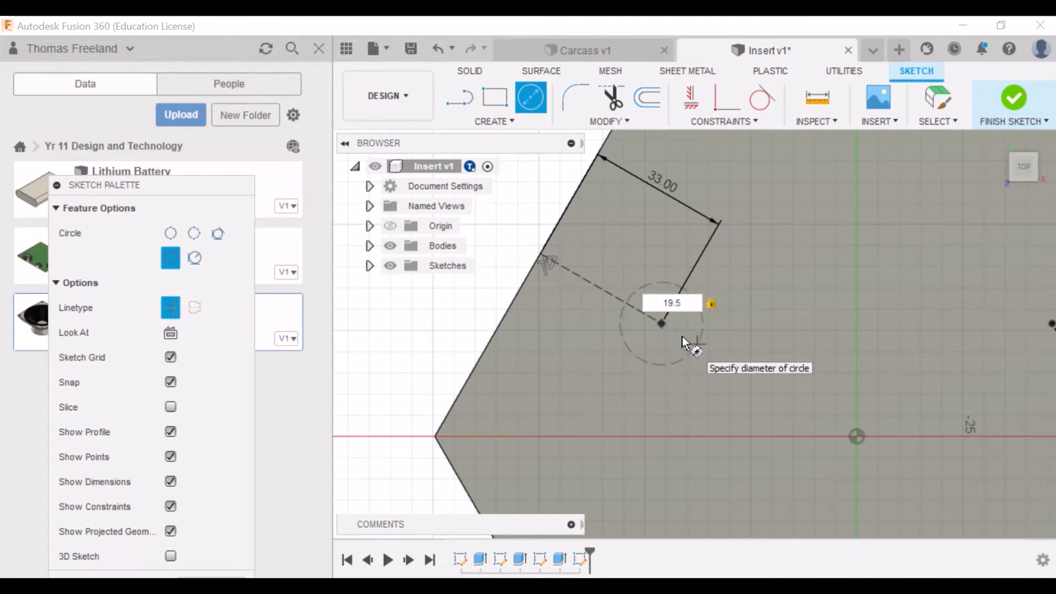
pyautogui.press('Return')
pyautogui.scroll(-4, 682, 336)
pyautogui.scroll(5, 894, 353)
# Draw a 39 mm diameter circle centred on the inner end of the upper-right construction line
pyautogui.click(531, 98)
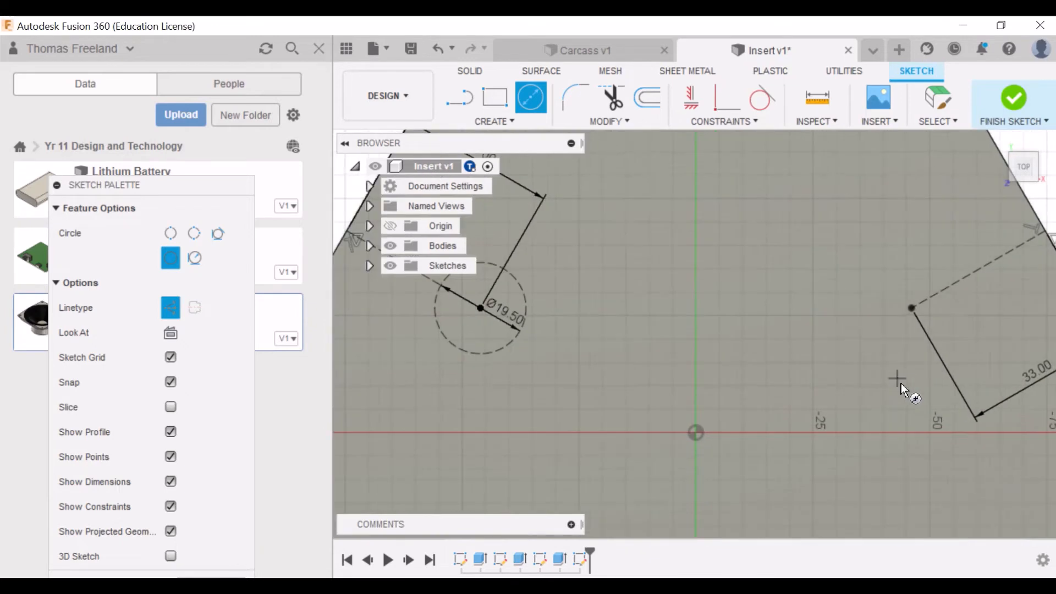
pyautogui.click(912, 310)
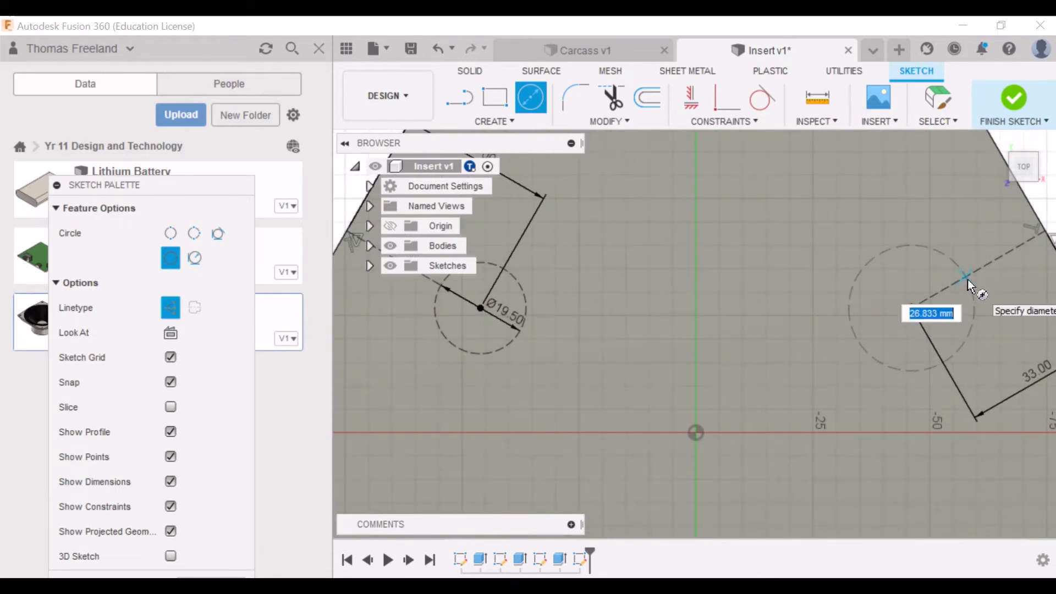
pyautogui.write('39')
pyautogui.press('Return')
pyautogui.press('Escape')
# Set the diameter of the circle on the upper-left construction line to 39 mm
pyautogui.doubleClick(500, 308)
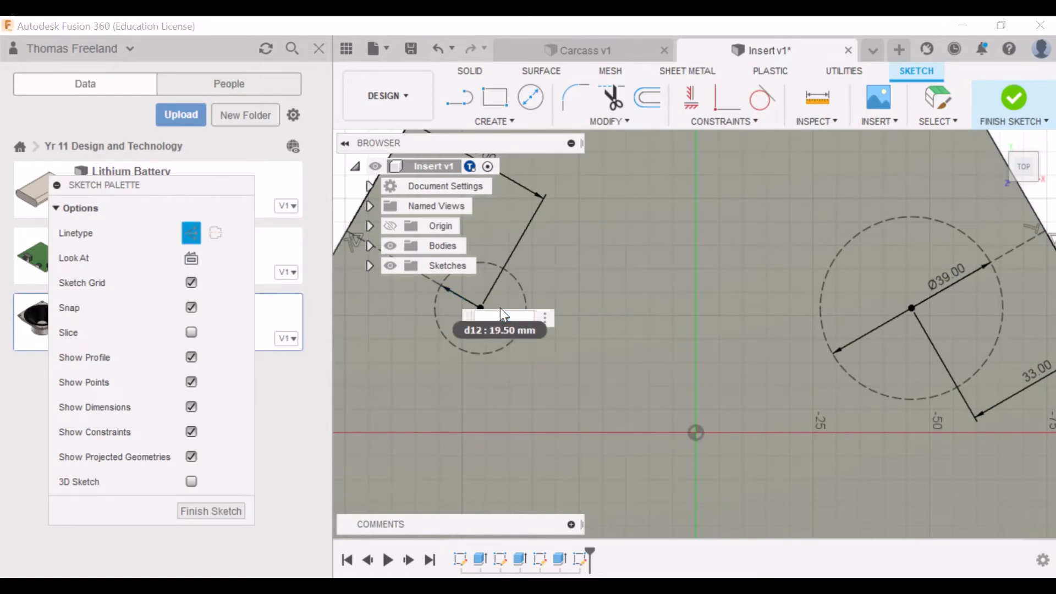
pyautogui.write('39')
pyautogui.press('Return')
pyautogui.scroll(-5, 500, 308)
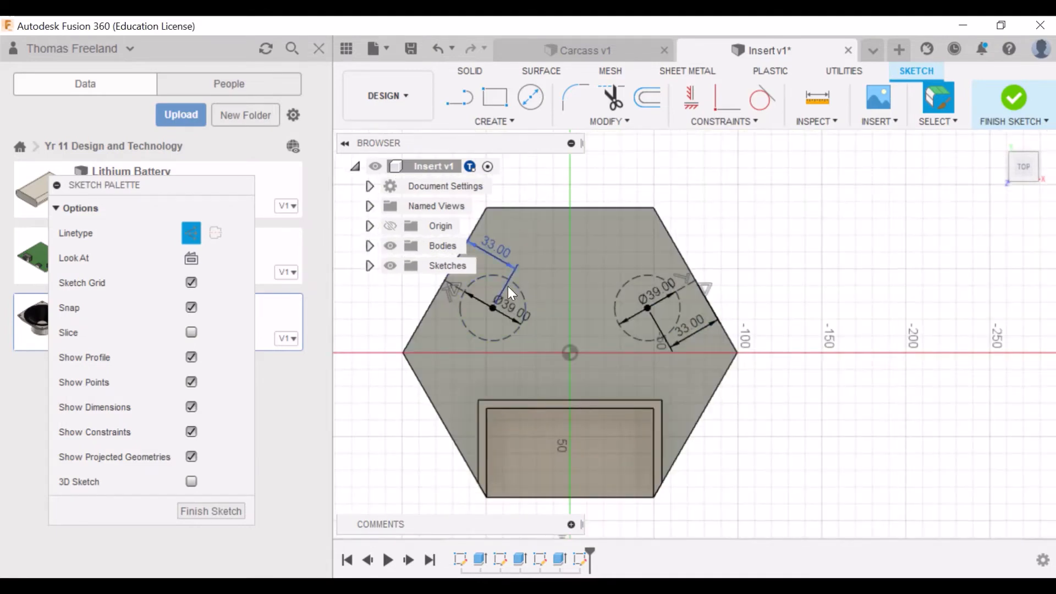
pyautogui.click(514, 310)
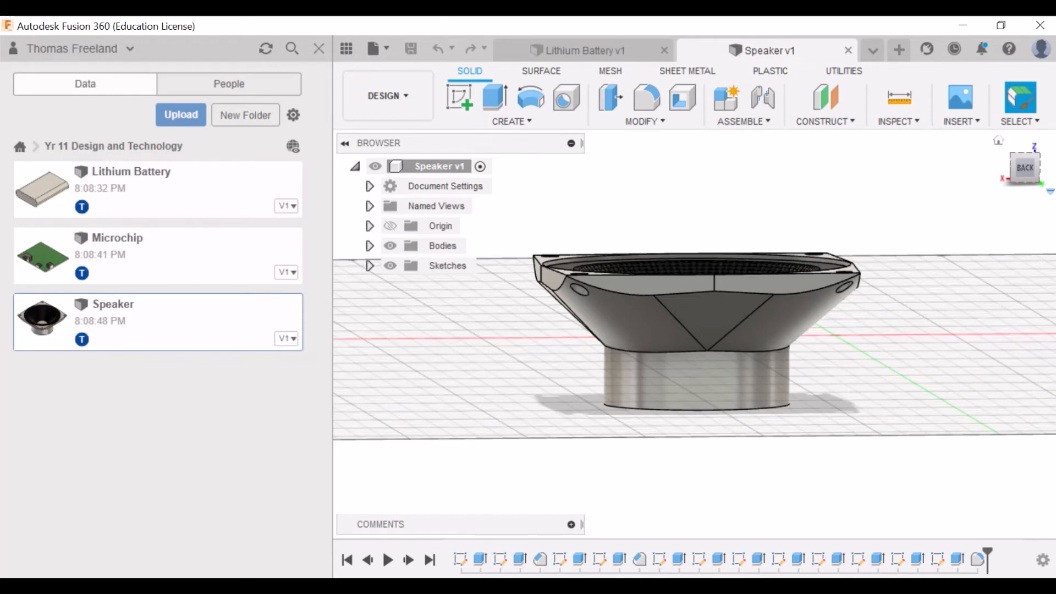
# In the Speaker design, measure the height of the cylindrical base from its bottom edge to the start of the cone
pyautogui.click(899, 97)
pyautogui.click(707, 351)
pyautogui.click(715, 410)
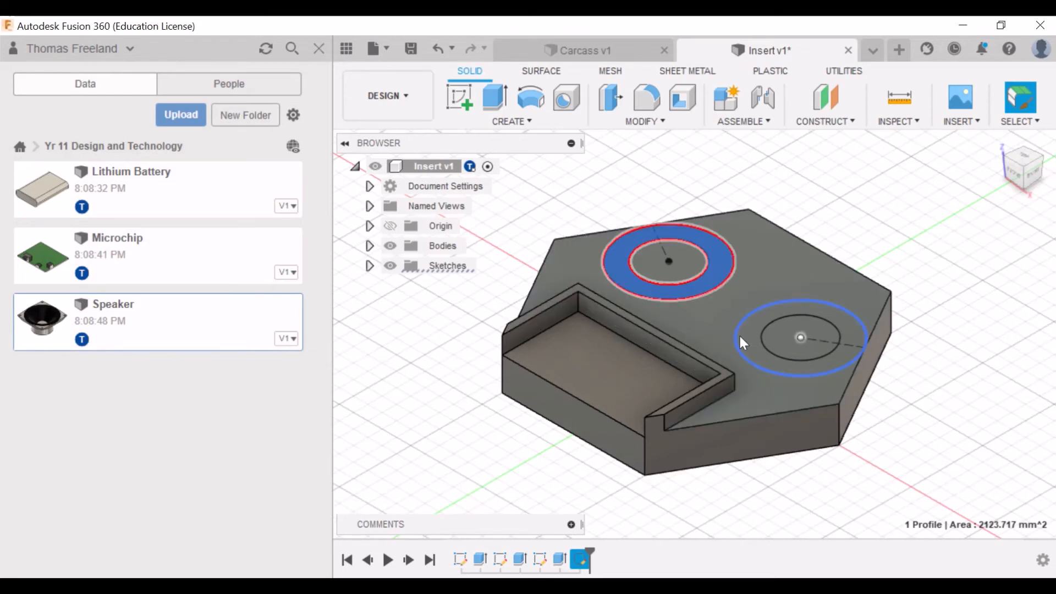
# Cut the two ring-shaped profiles around the inner speaker circles down into the top of the insert
pyautogui.click(751, 338)
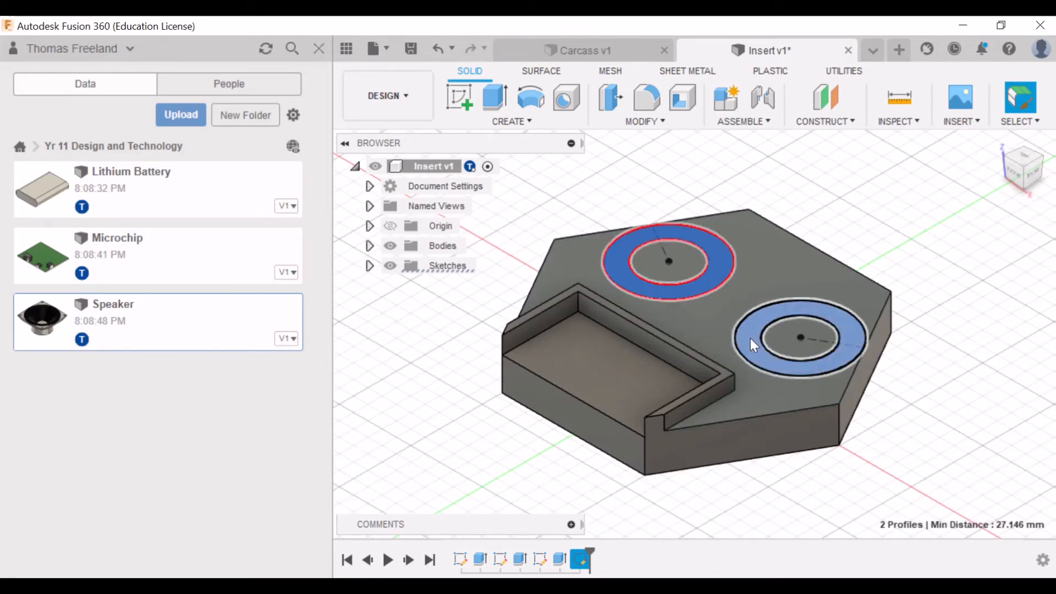
pyautogui.press('e')
pyautogui.press('Return')
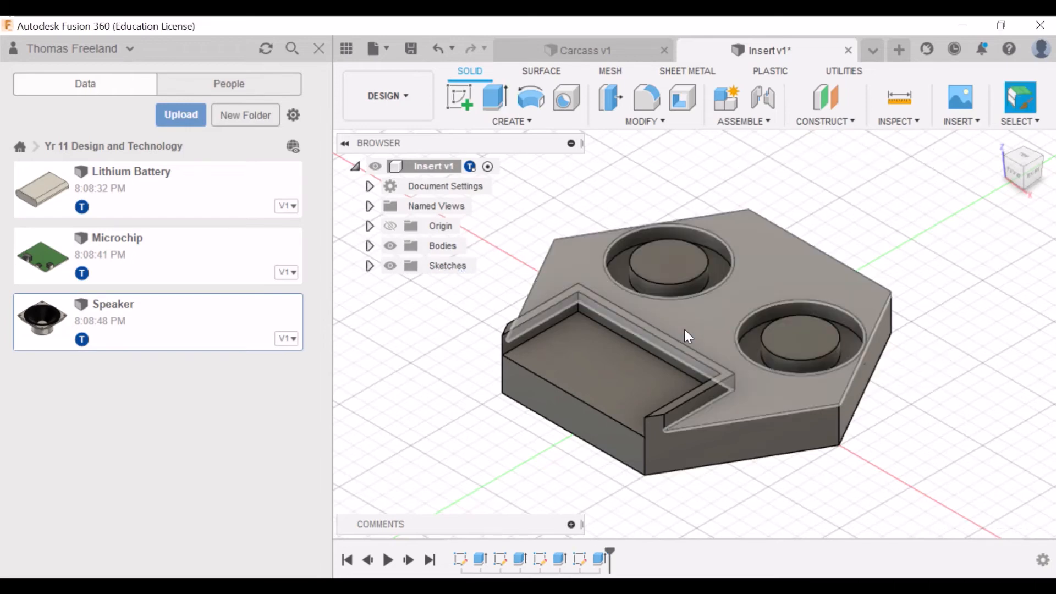
# Extrude the round top faces inside both speaker recesses by -22 mm to cut them deeper
pyautogui.click(682, 271)
pyautogui.click(786, 330)
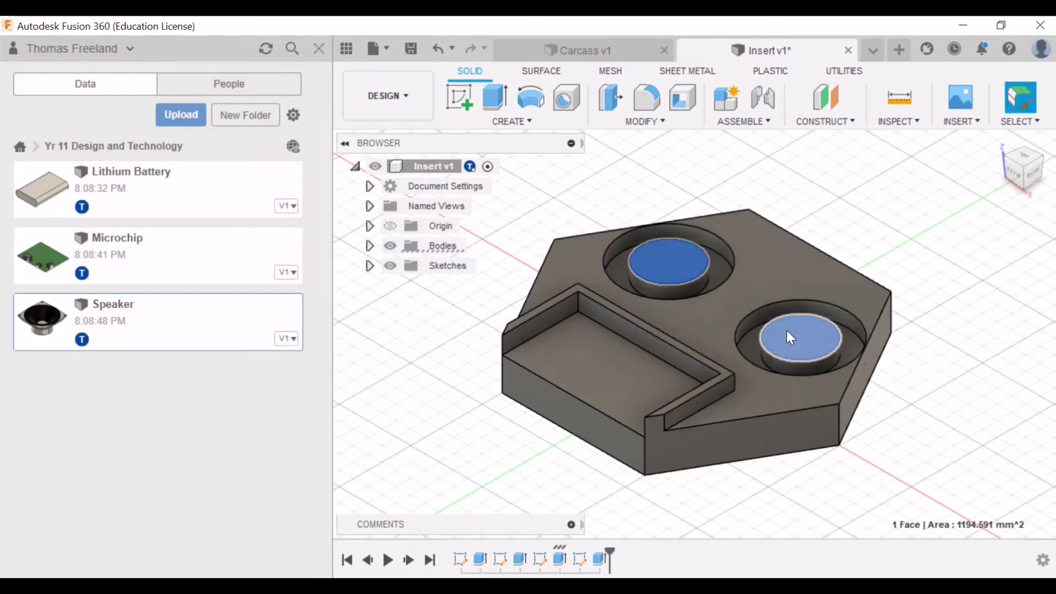
pyautogui.click(494, 99)
pyautogui.write('-22')
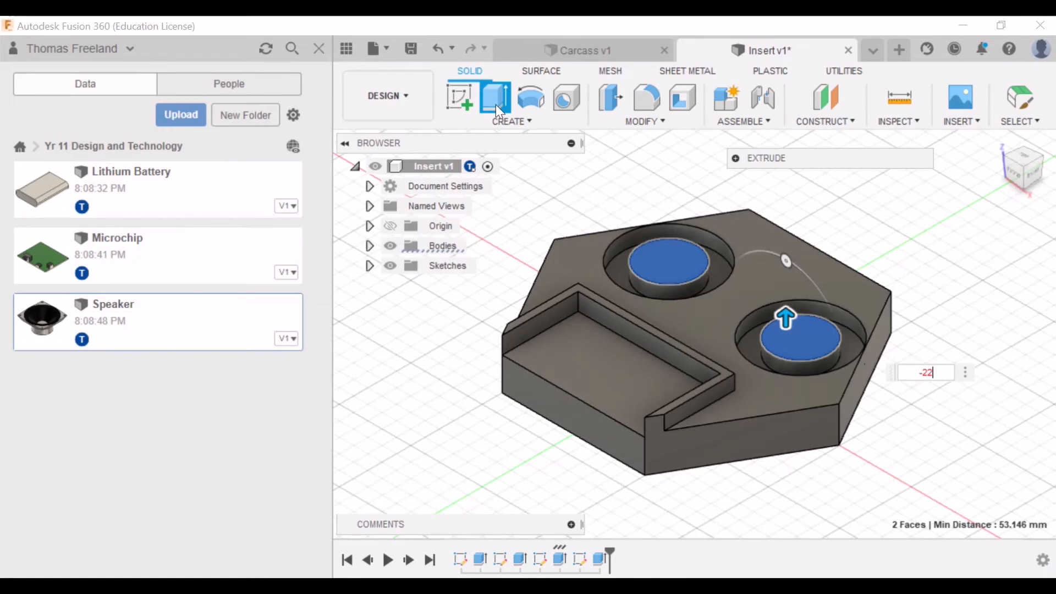
pyautogui.press('Return')
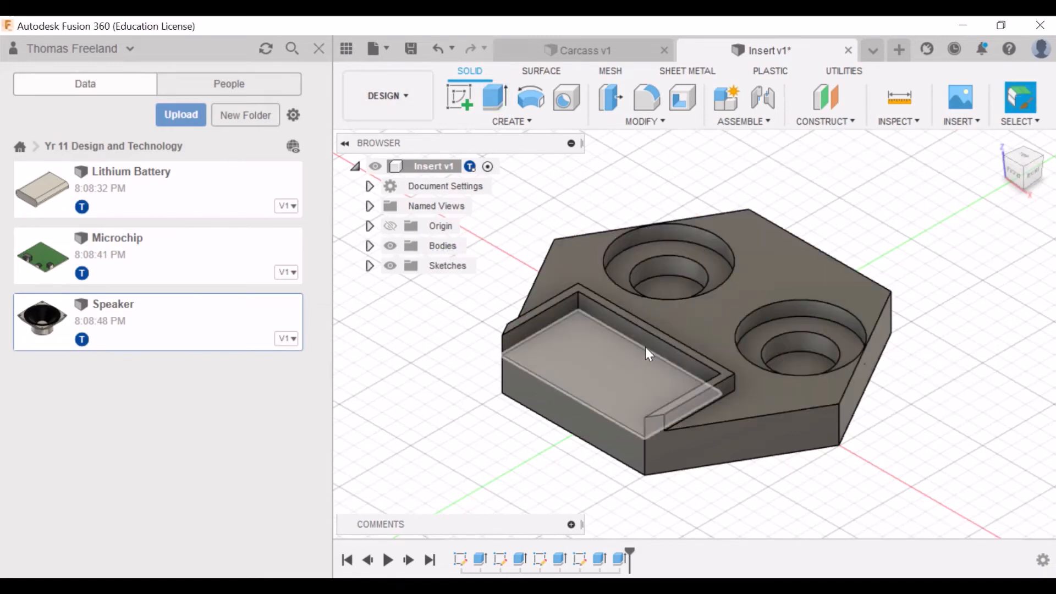
# Insert the Speaker design as a copy and joint it into the upper-right recess at an angle of -30 degrees
pyautogui.moveTo(41, 320); pyautogui.dragTo(514, 345)
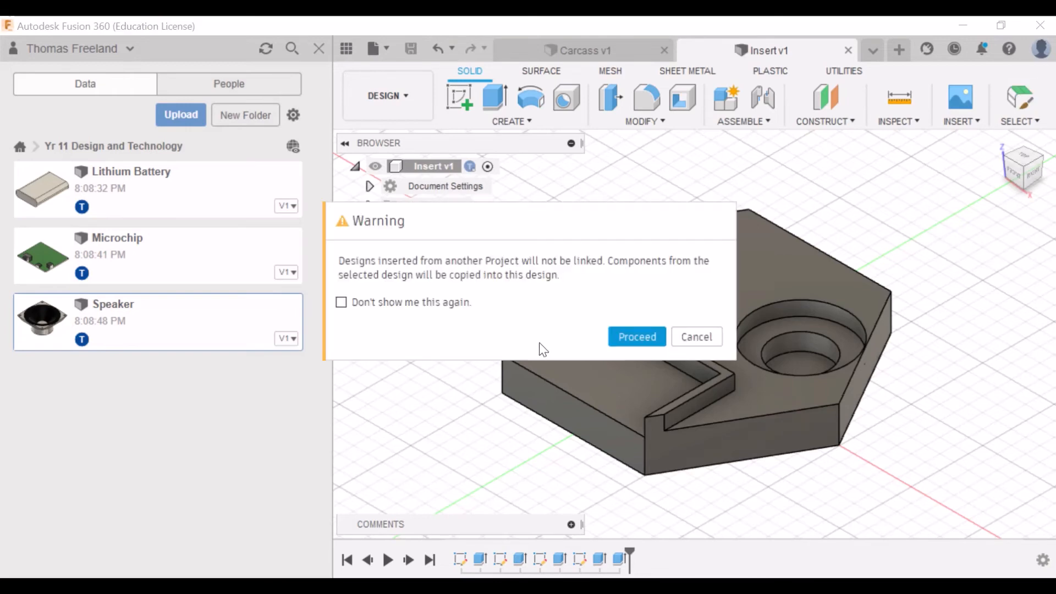
pyautogui.click(635, 336)
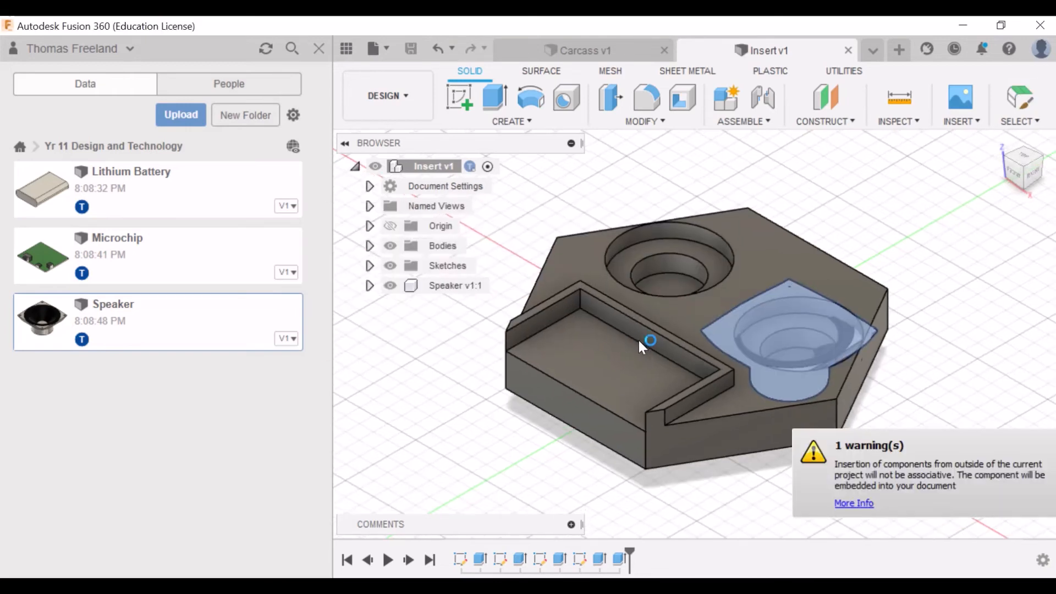
pyautogui.moveTo(788, 342); pyautogui.dragTo(841, 302)
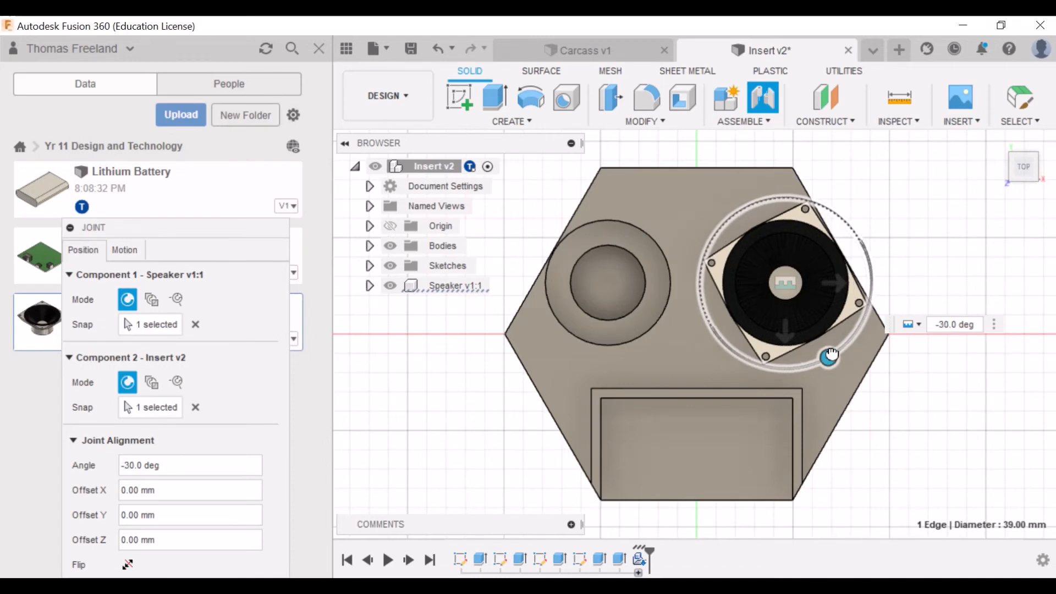
# Joint the second speaker's bottom circular edge to the floor circle of the insert's other speaker recess
pyautogui.scroll(3, 903, 272)
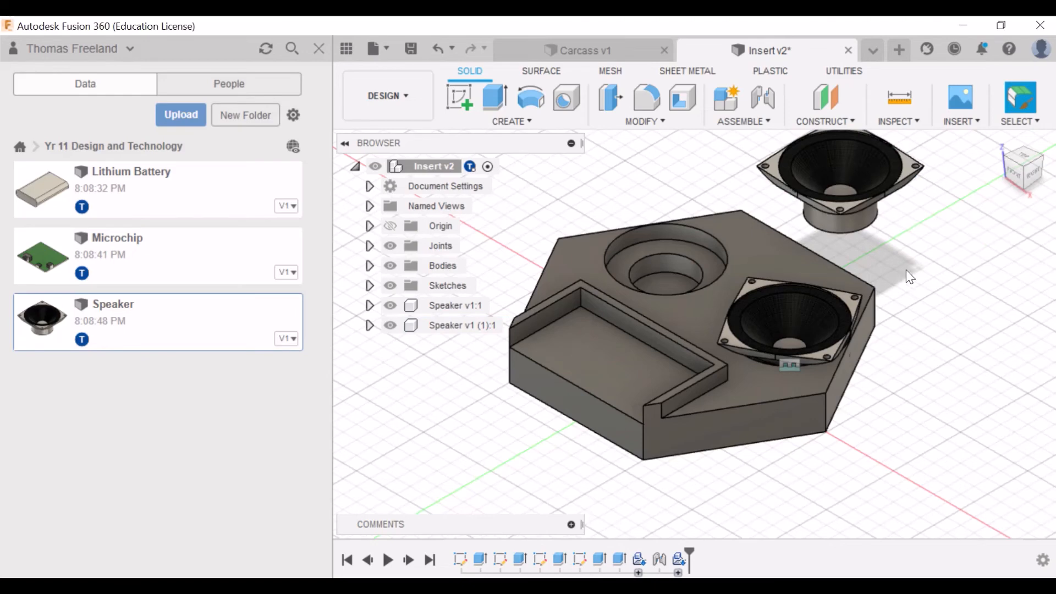
pyautogui.click(862, 230)
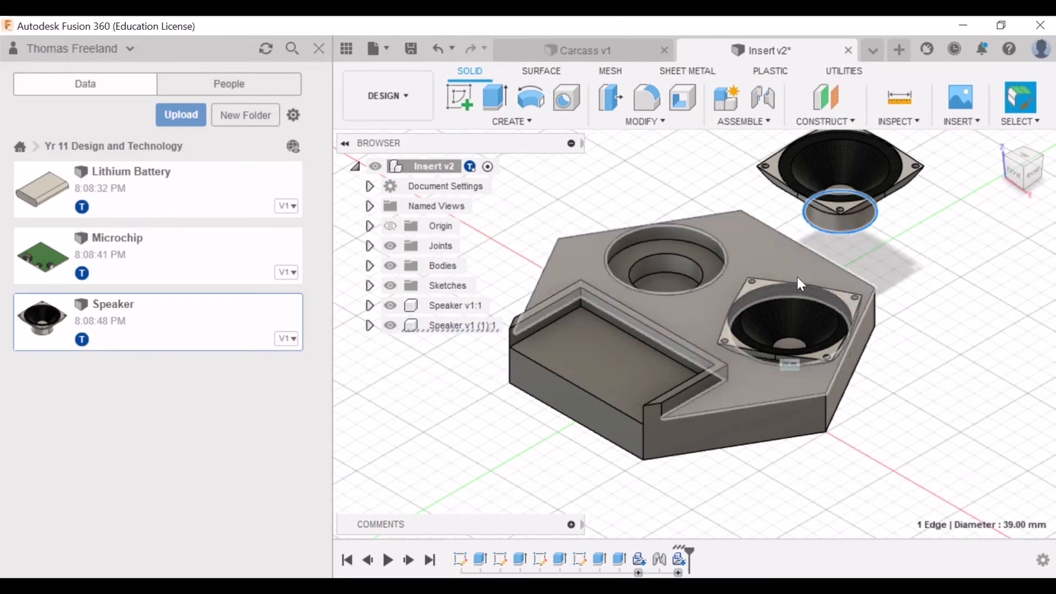
pyautogui.click(665, 275)
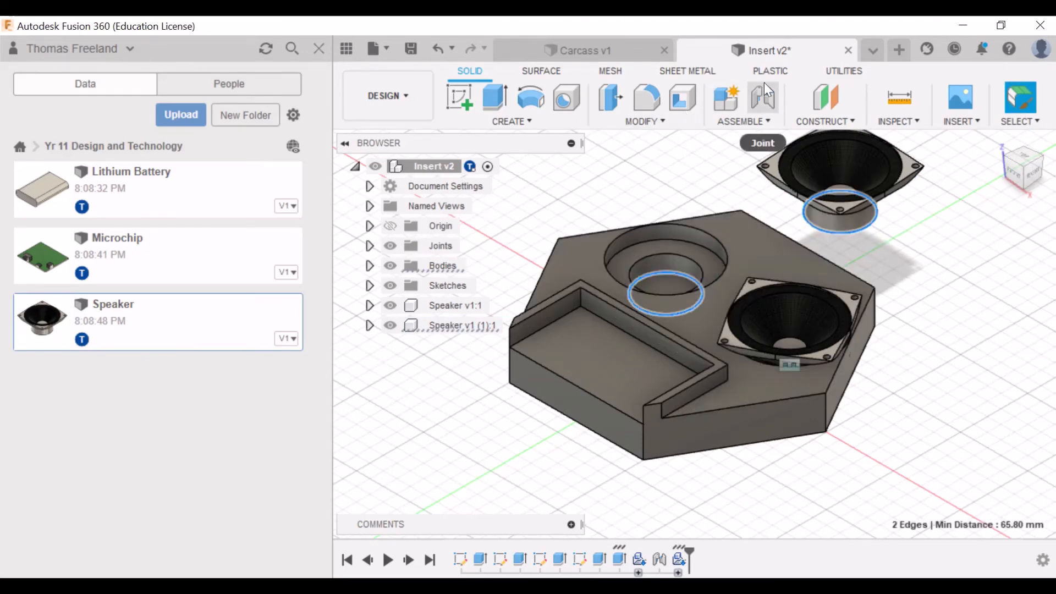
pyautogui.click(765, 97)
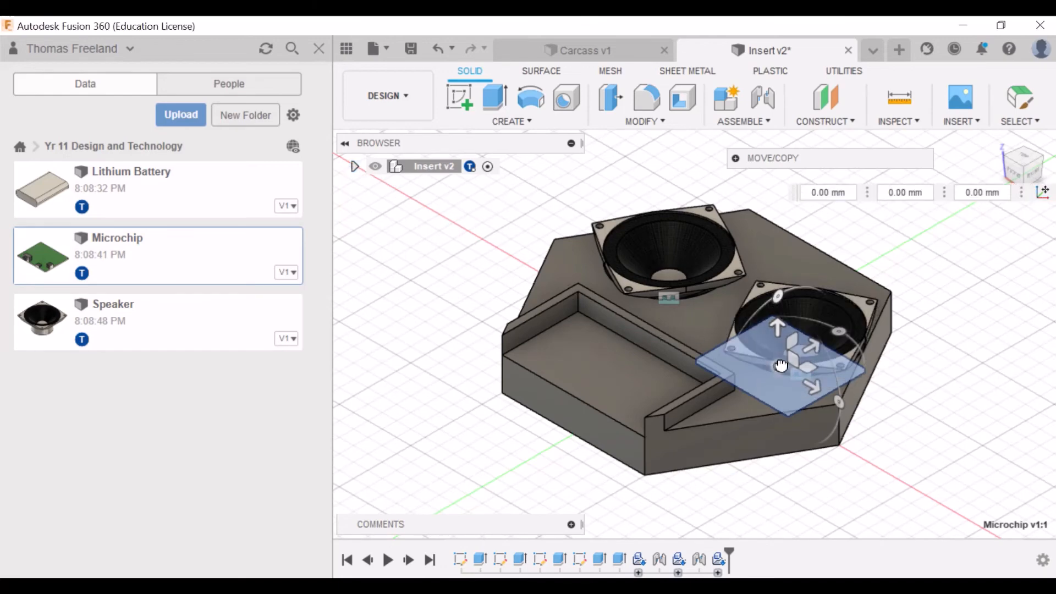
# Place the inserted Microchip component clear of the insert, beside the open side of the rectangular recess
pyautogui.moveTo(790, 363); pyautogui.dragTo(444, 395)
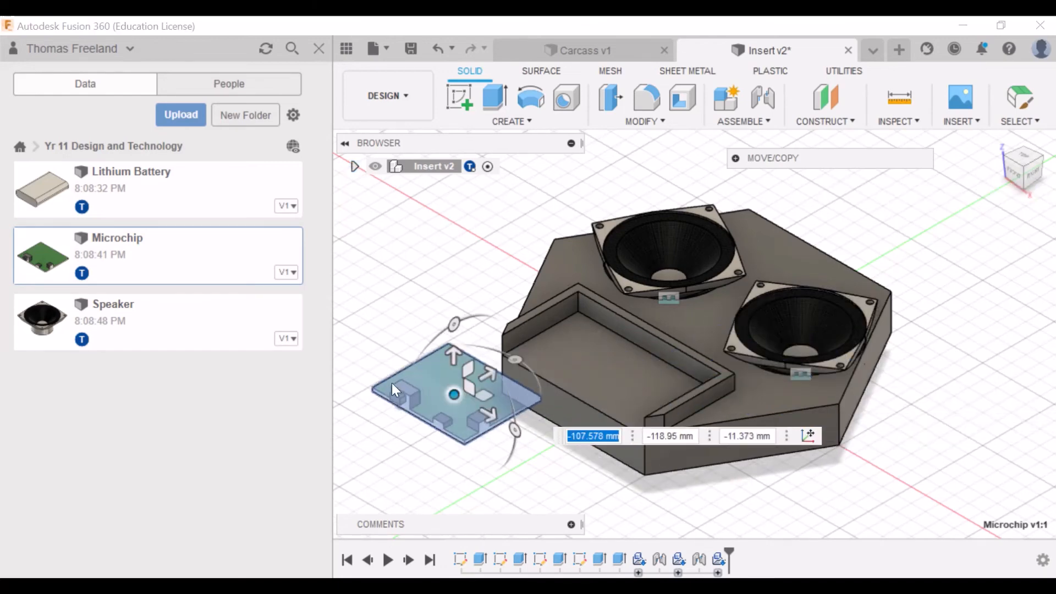
pyautogui.press('Return')
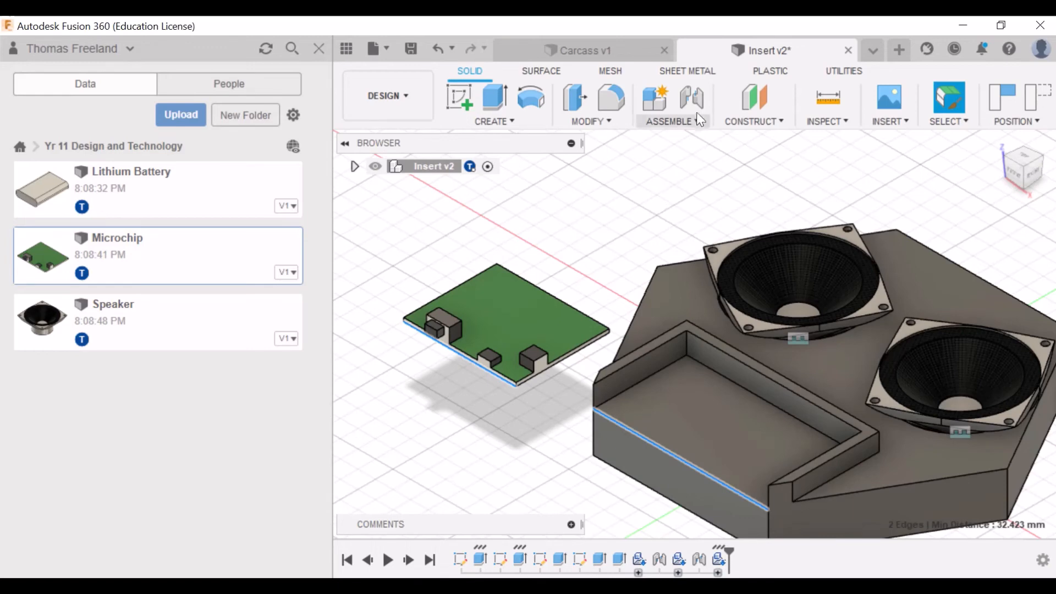
pyautogui.click(694, 105)
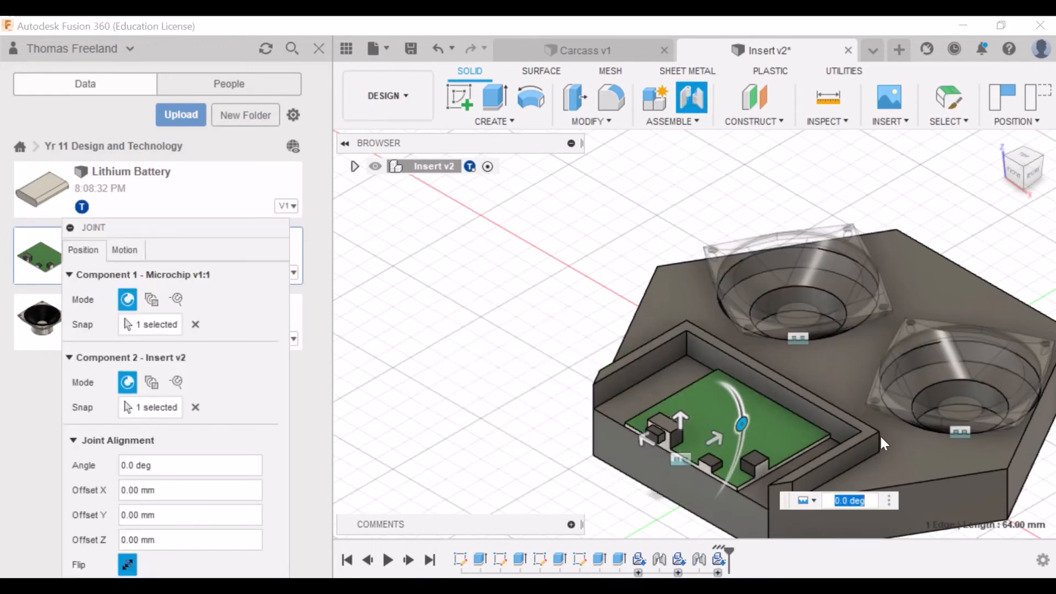
pyautogui.moveTo(1027, 181); pyautogui.dragTo(1033, 183)
pyautogui.press('Escape')
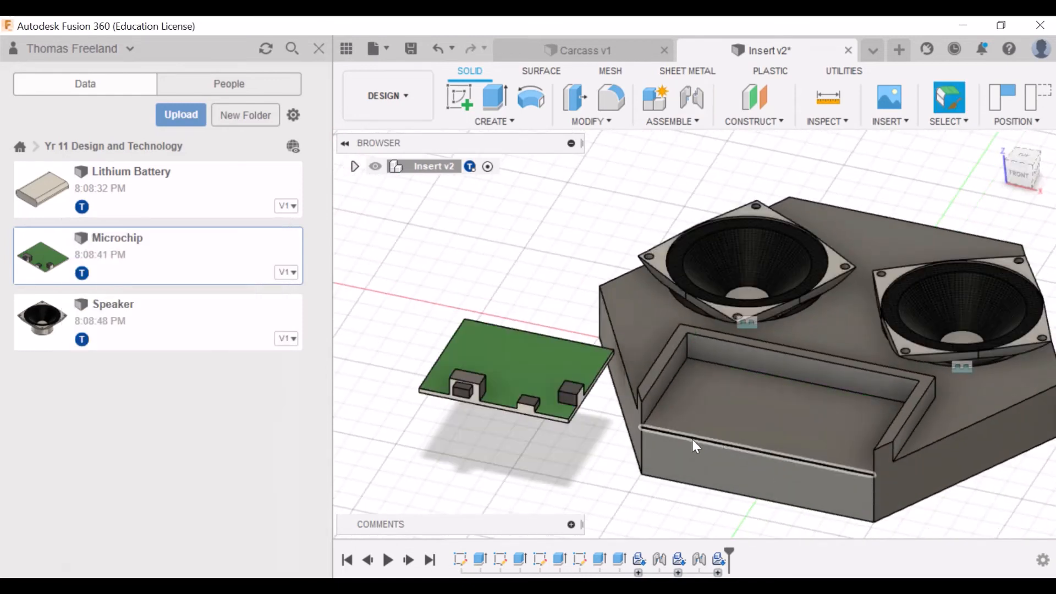
# Joint the Microchip's lower front edge to the front edge of the rectangular recess's floor with a Z offset of 17 mm
pyautogui.click(490, 409)
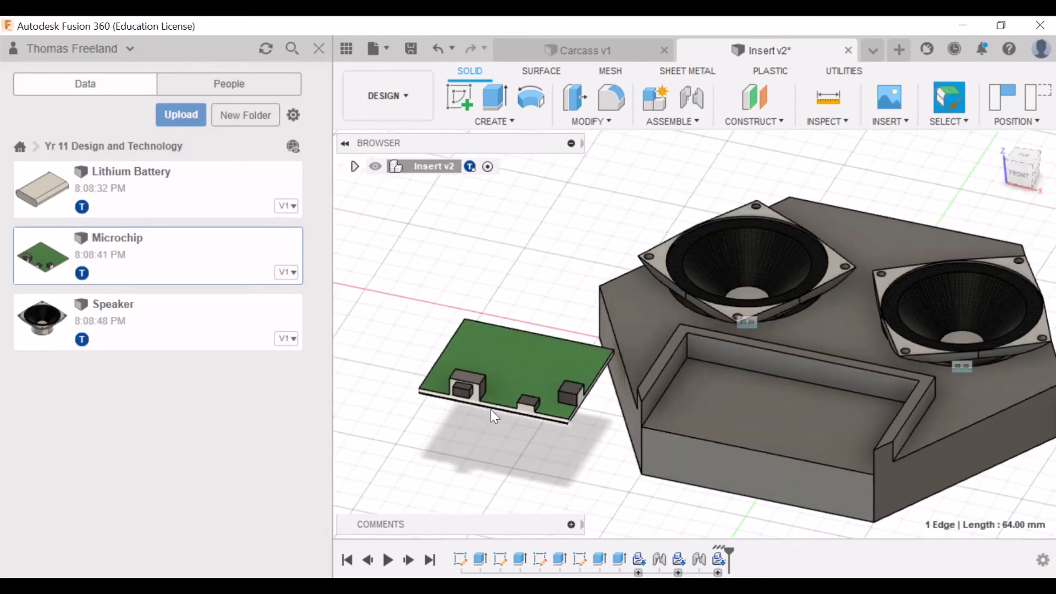
pyautogui.keyDown('ctrl'); pyautogui.click(682, 434); pyautogui.keyUp('ctrl')
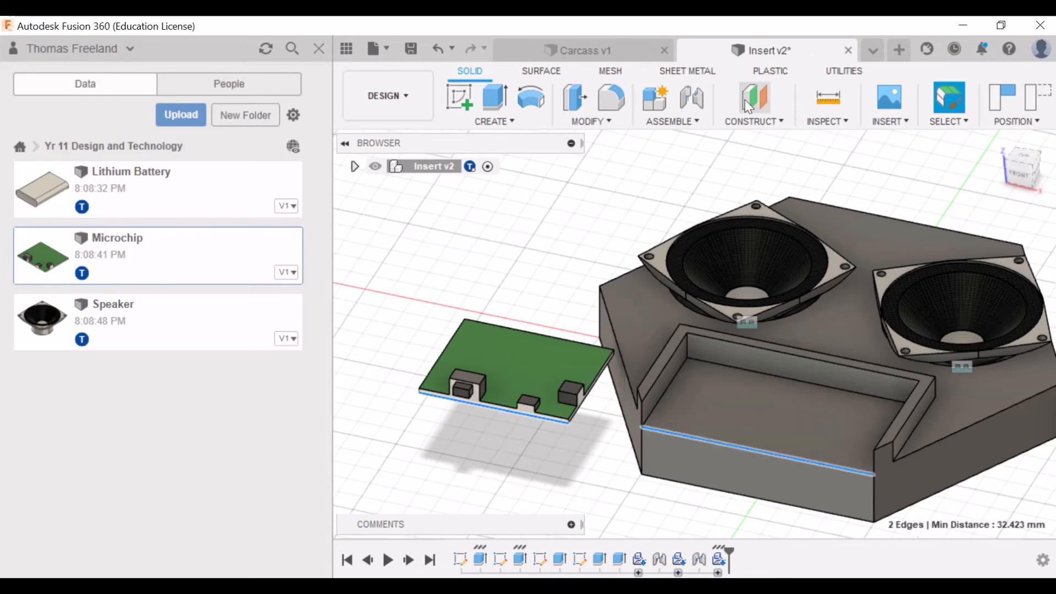
pyautogui.click(691, 97)
pyautogui.moveTo(713, 439); pyautogui.dragTo(660, 437)
pyautogui.scroll(3, 641, 418)
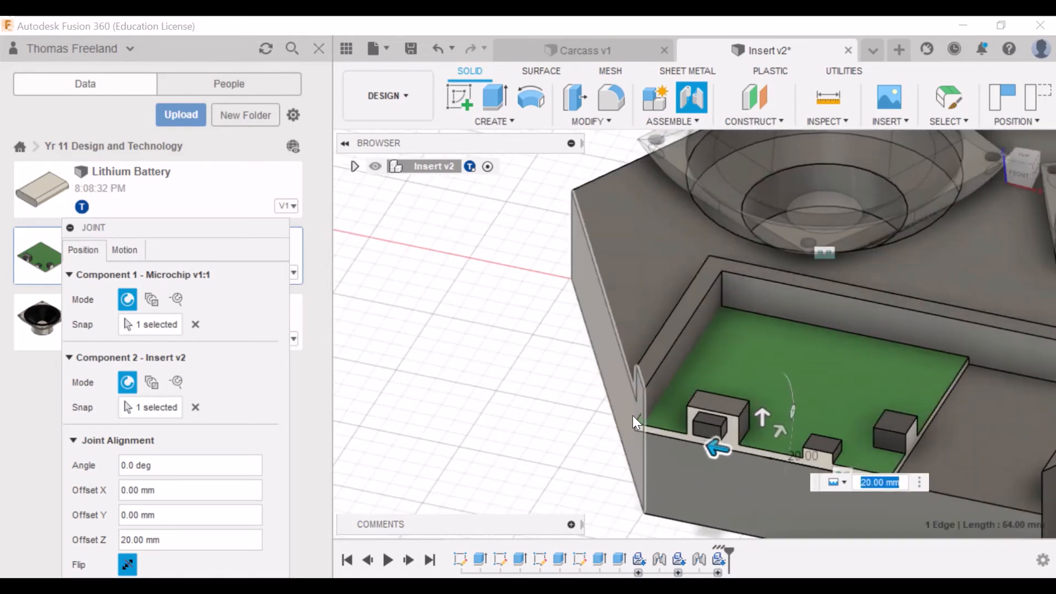
pyautogui.write('1')
pyautogui.press('Return')
# Edit the microchip's joint and set its Z offset to 17.5 mm
pyautogui.rightClick(816, 474)
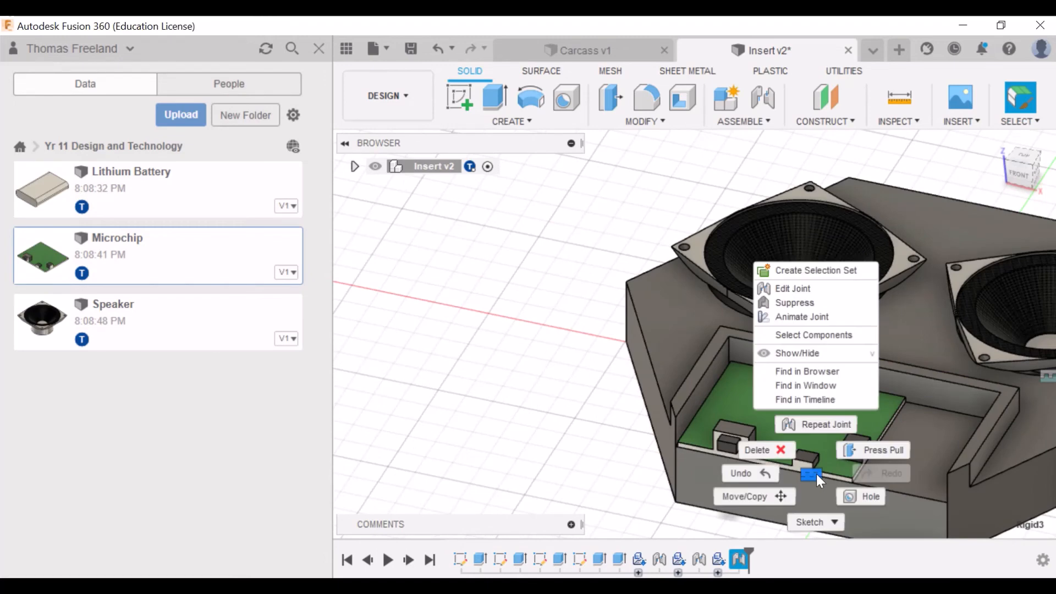
pyautogui.click(817, 474)
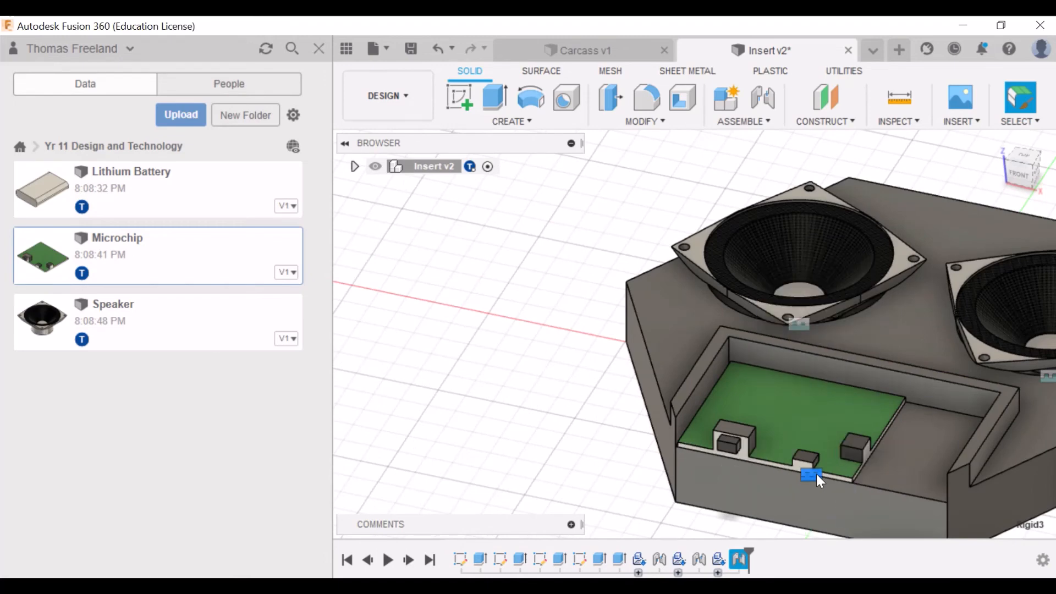
pyautogui.rightClick(817, 474)
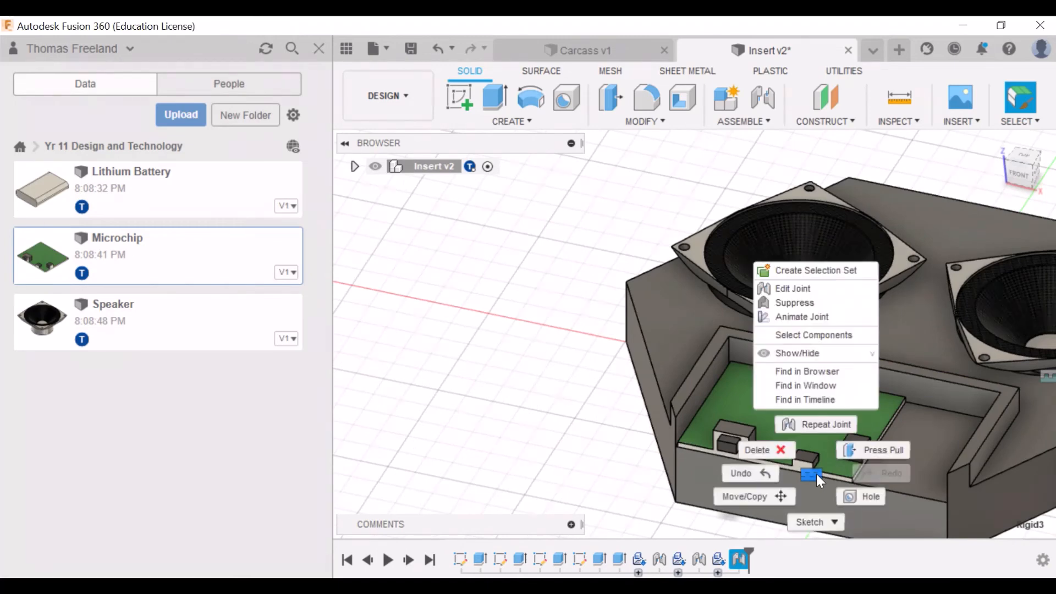
pyautogui.click(849, 286)
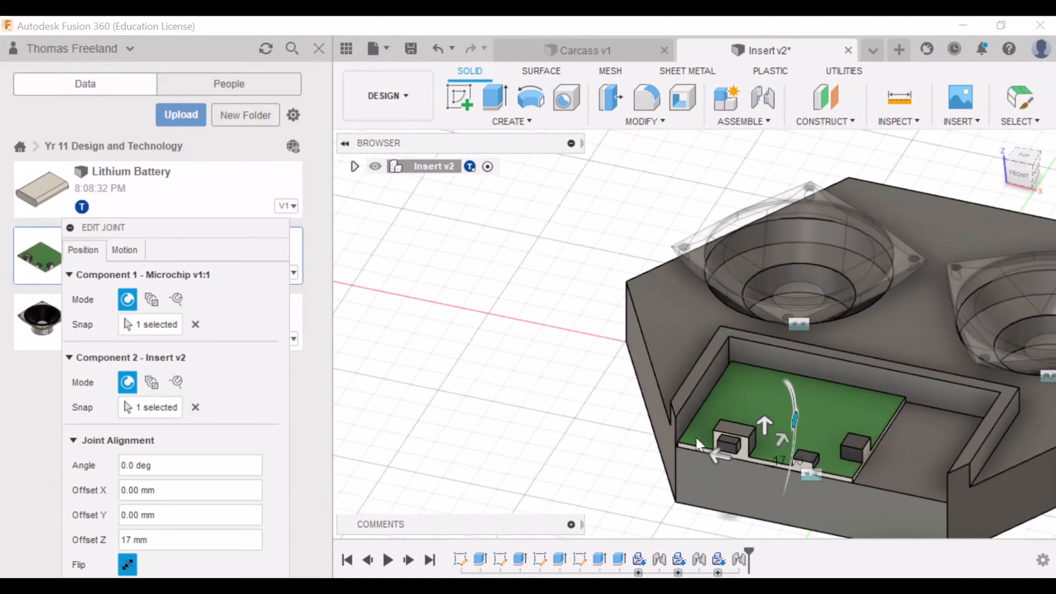
pyautogui.scroll(3, 696, 437)
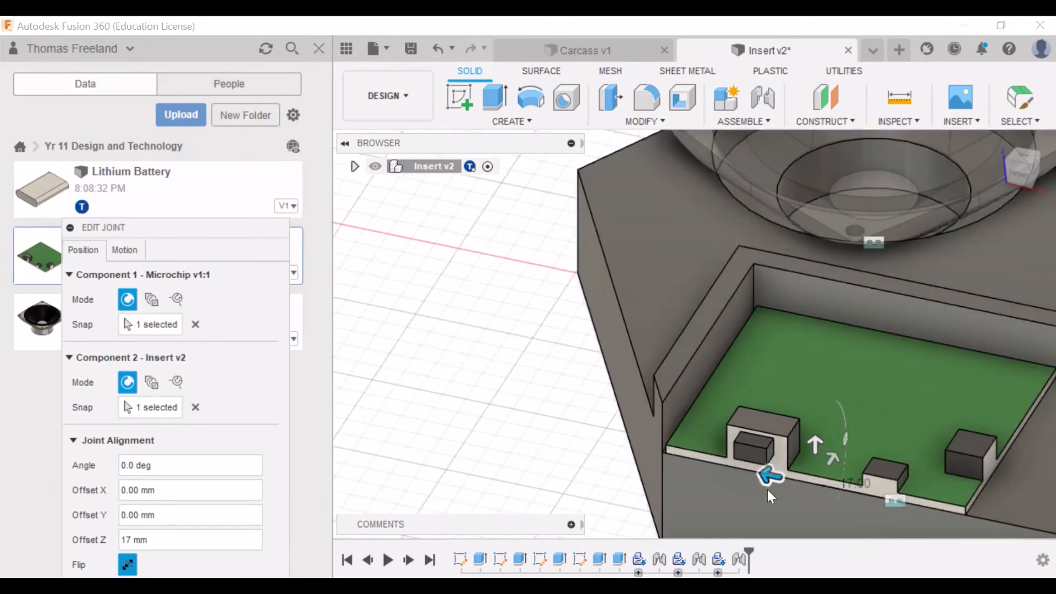
pyautogui.scroll(-5, 767, 490)
pyautogui.scroll(5, 768, 490)
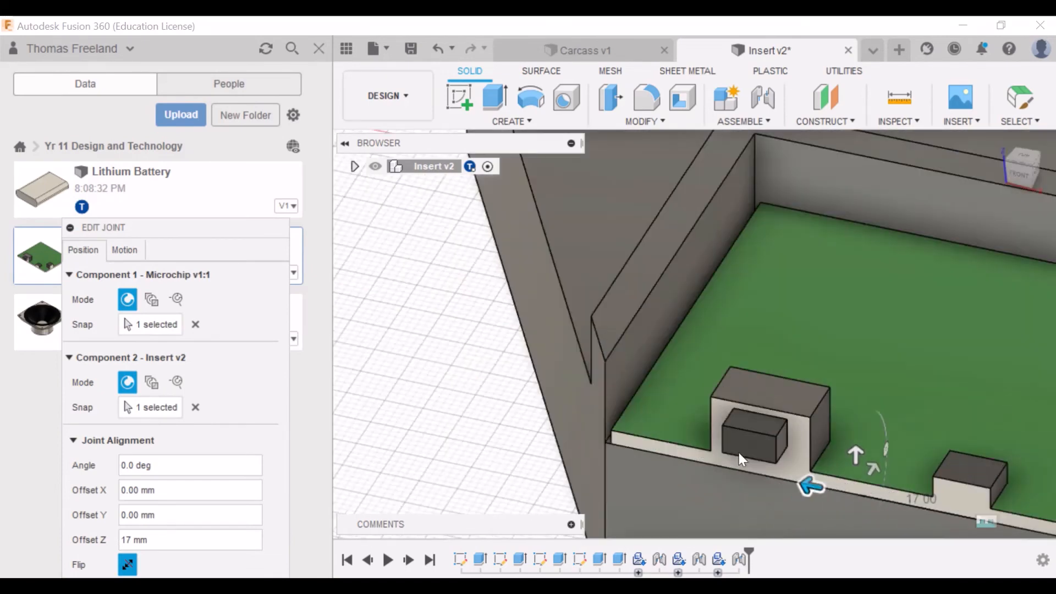
pyautogui.moveTo(812, 486)
pyautogui.mouseDown()
pyautogui.moveTo(920, 498)
pyautogui.moveTo(810, 486)
pyautogui.mouseUp()
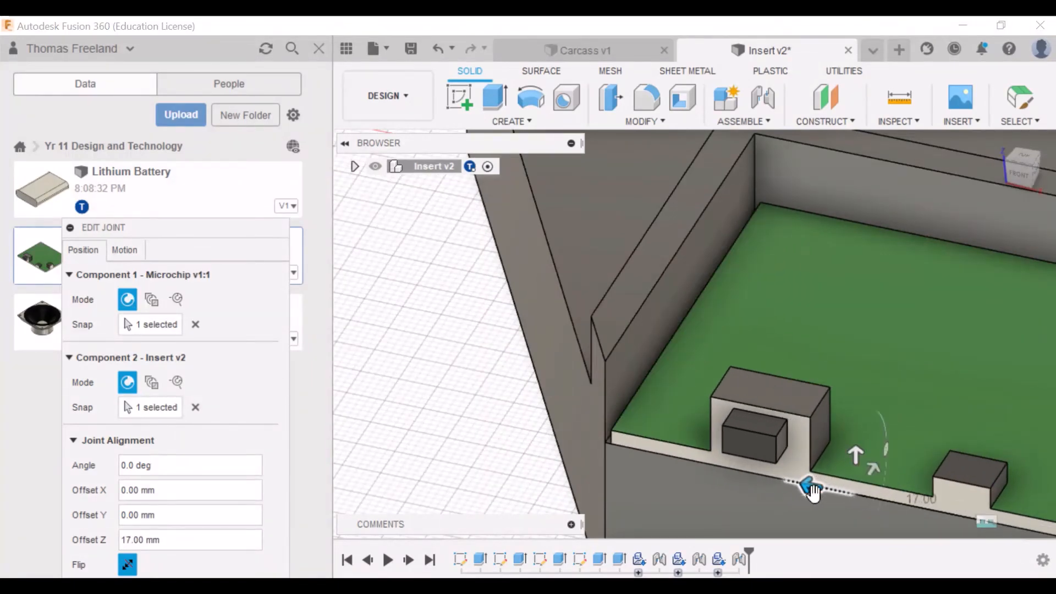
pyautogui.click(138, 540)
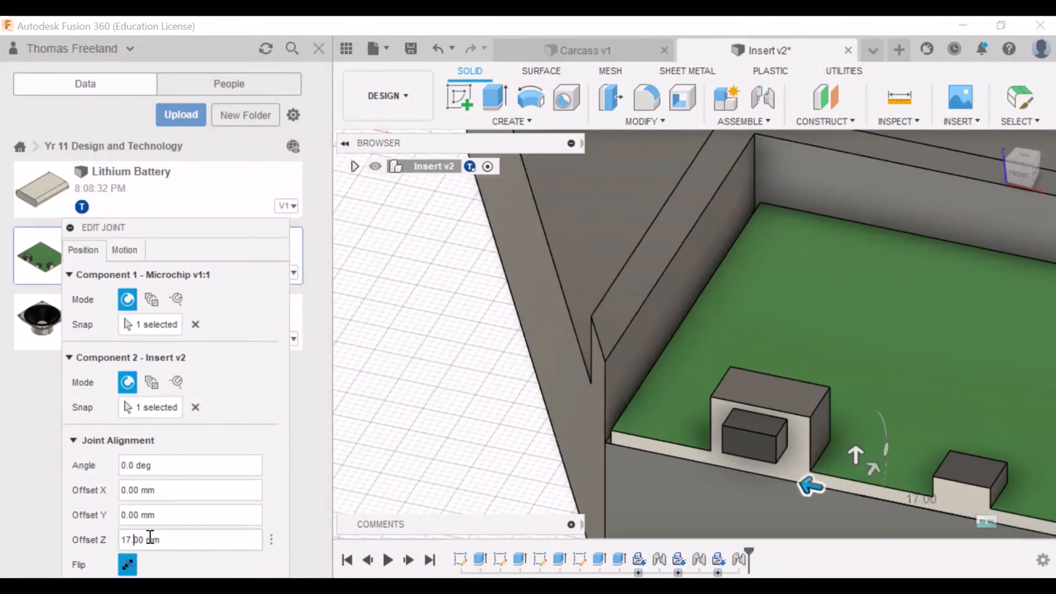
pyautogui.press('BackSpace')
pyautogui.write('5')
pyautogui.press('Return')
# Insert the Lithium Battery into the current design and place it over the free part of the rectangular recess beside the microchip
pyautogui.scroll(-8, 805, 414)
pyautogui.rightClick(167, 208)
pyautogui.click(190, 236)
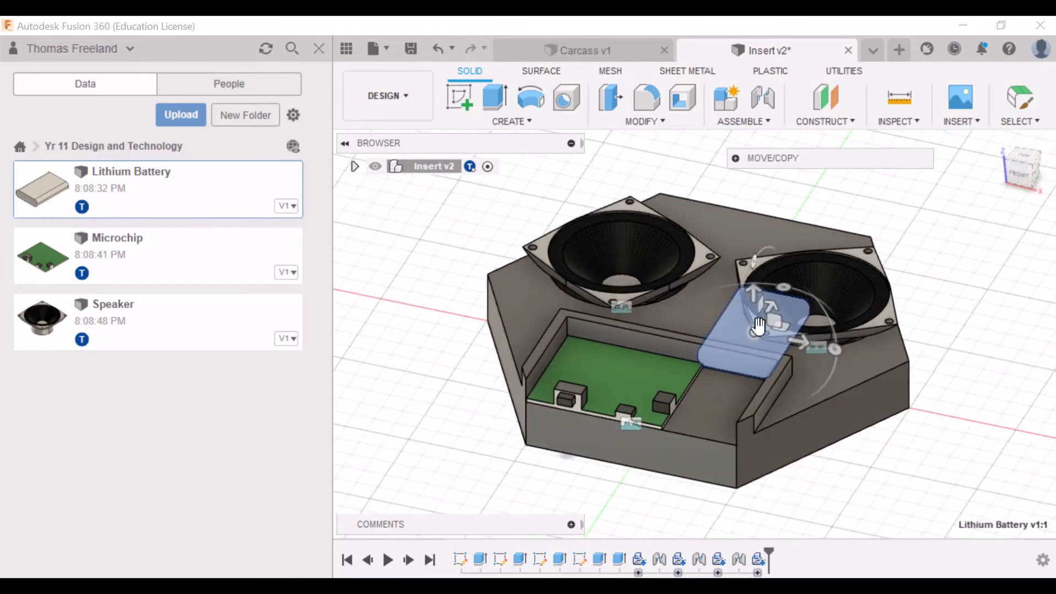
pyautogui.moveTo(745, 351); pyautogui.dragTo(723, 392)
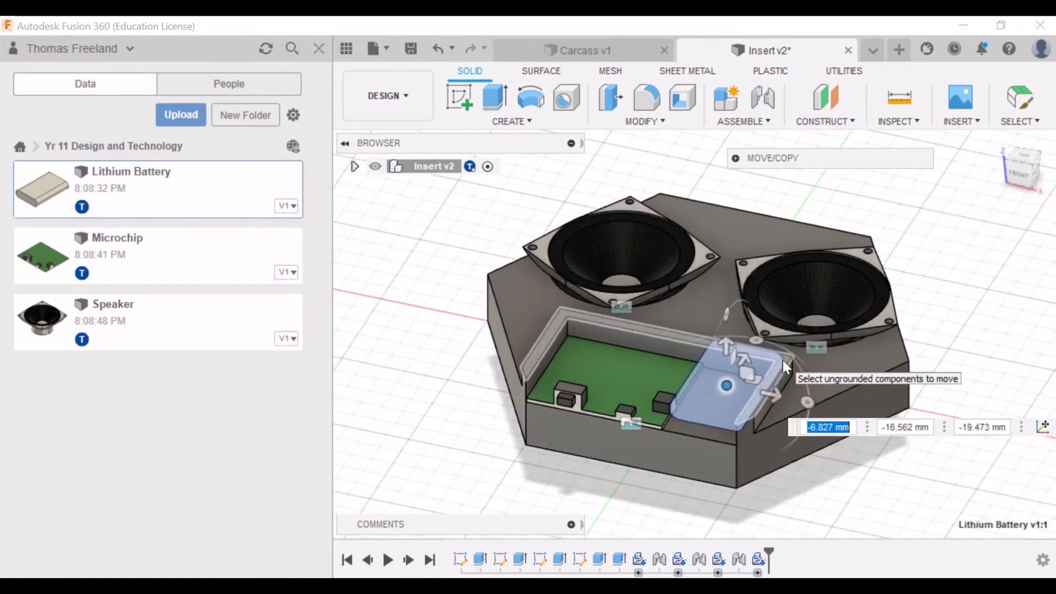
pyautogui.press('Return')
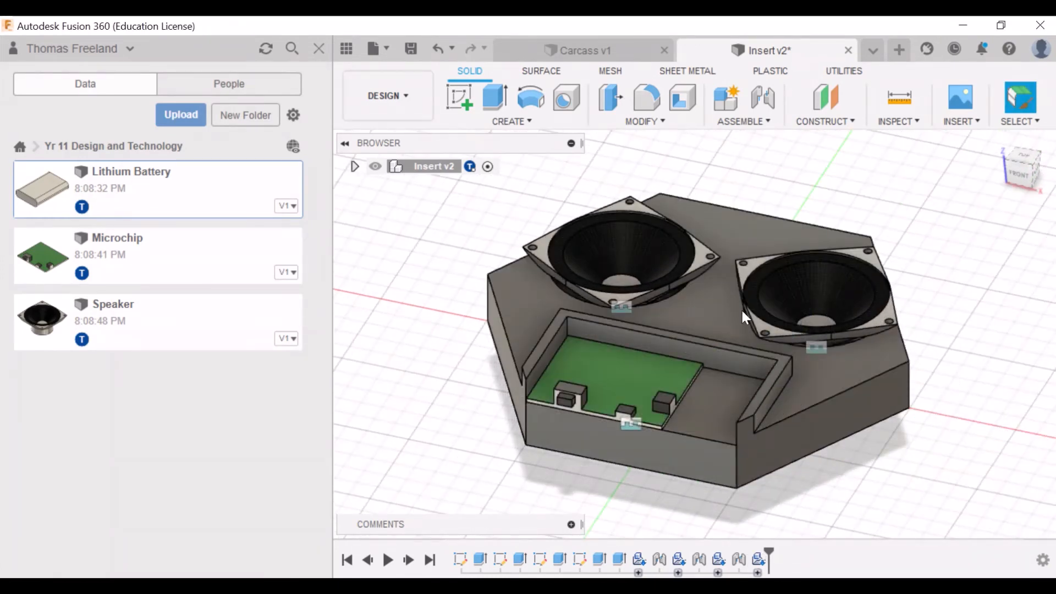
# Activate the Lithium Battery component and move it out of the insert into the clear space beside it
pyautogui.click(355, 166)
pyautogui.click(731, 414)
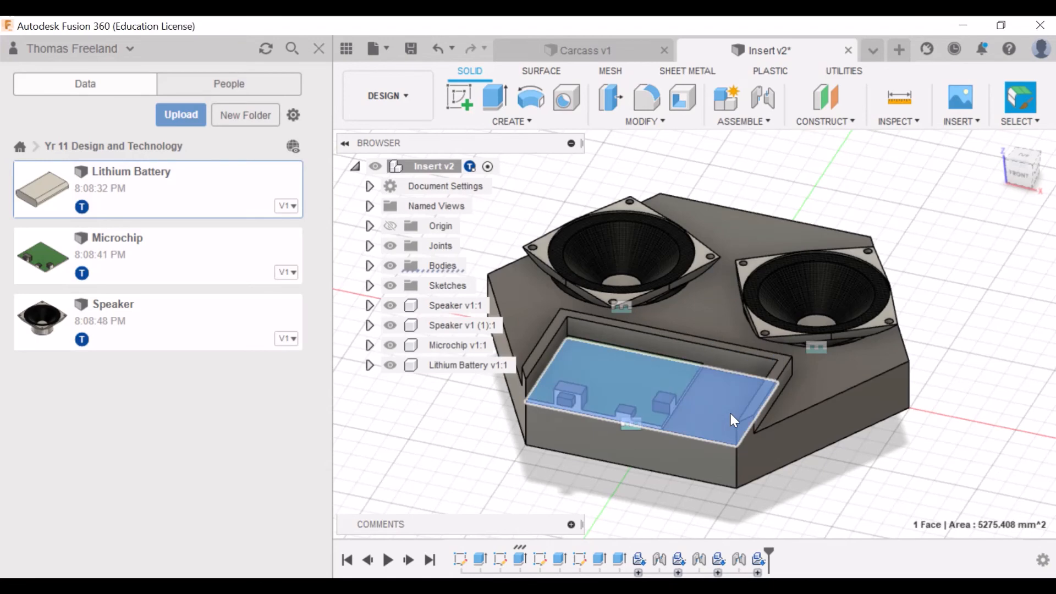
pyautogui.click(524, 366)
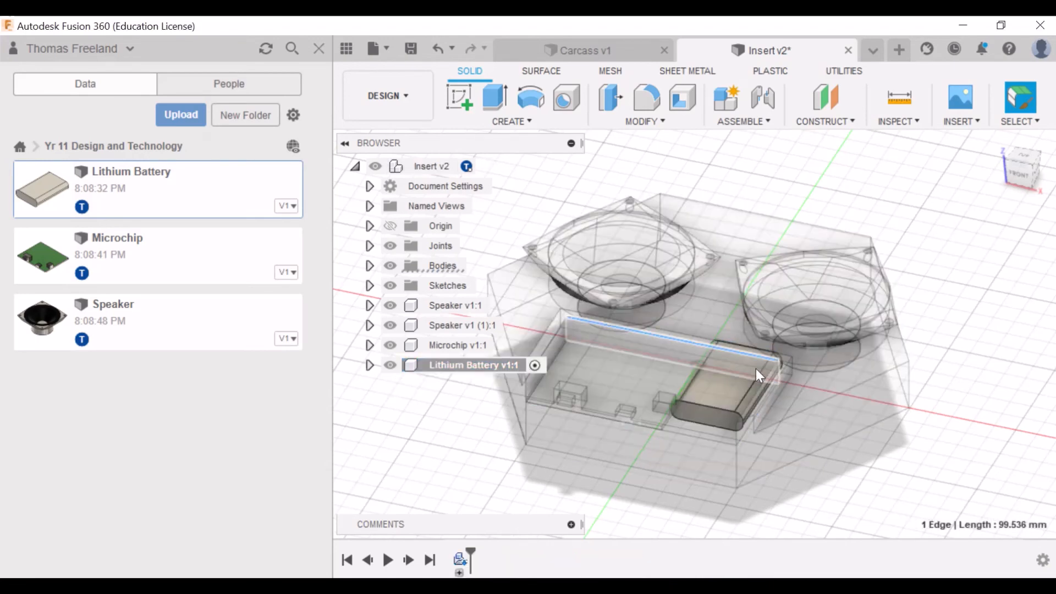
pyautogui.moveTo(721, 407); pyautogui.dragTo(1003, 508)
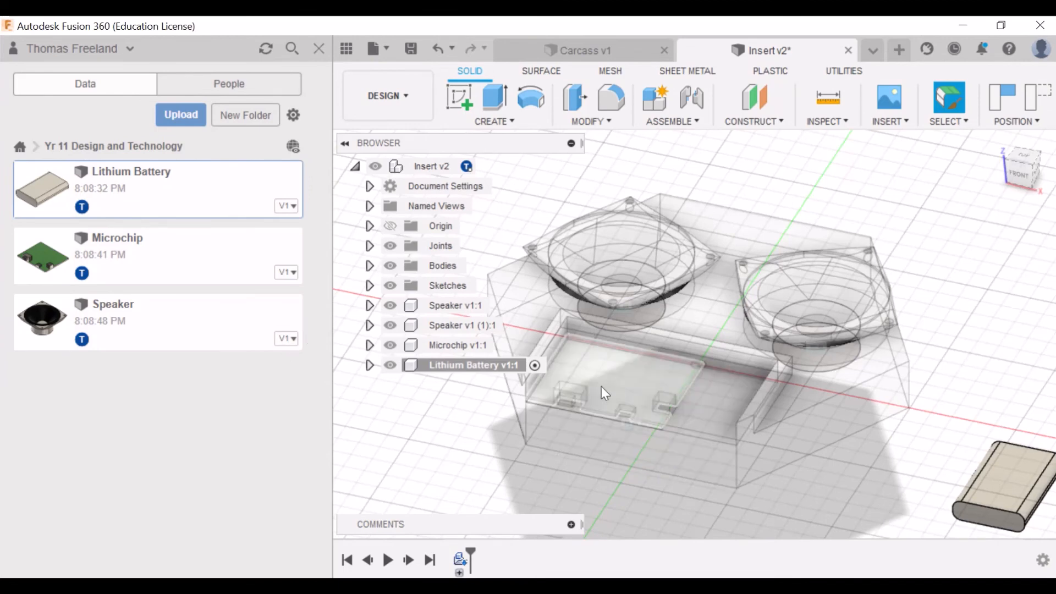
pyautogui.click(535, 366)
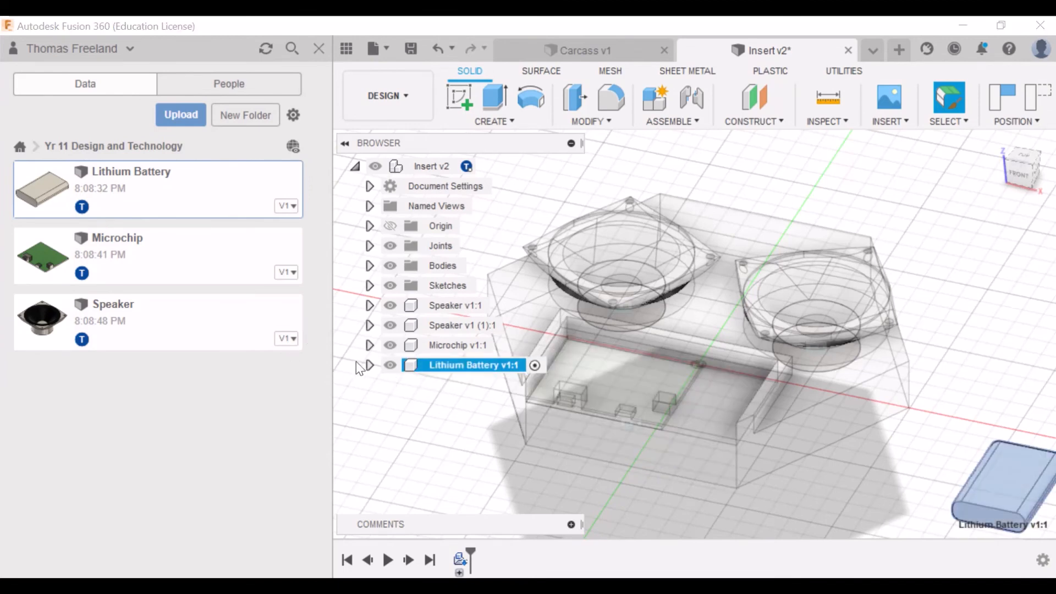
pyautogui.click(459, 442)
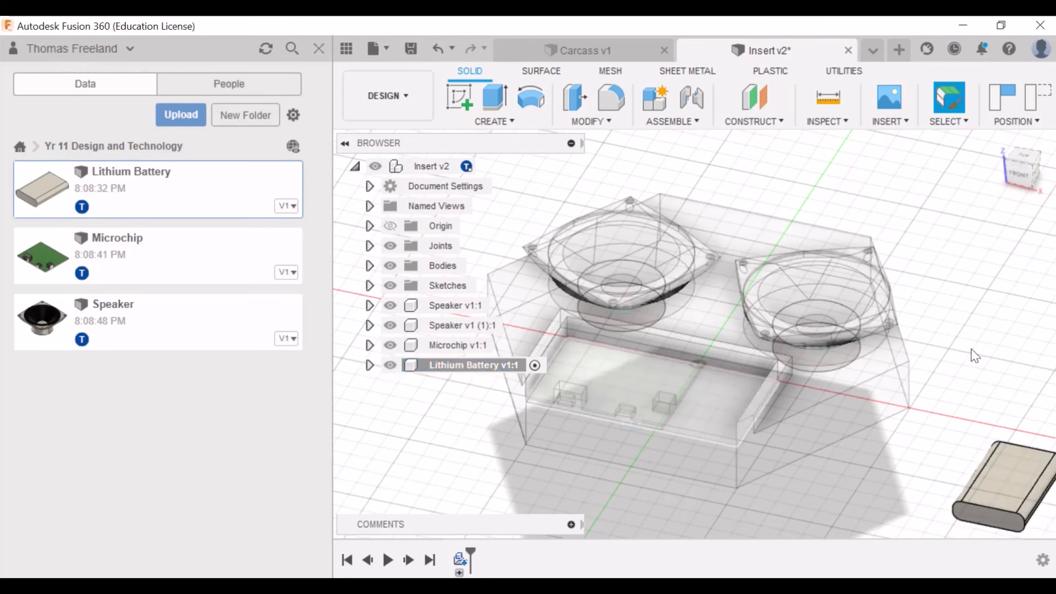
pyautogui.moveTo(1005, 473); pyautogui.dragTo(1004, 302)
# Joint the battery's bottom edge to the midpoint of the rectangular recess's front edge with a Z offset of -33 mm
pyautogui.press('j')
pyautogui.click(976, 357)
pyautogui.click(631, 423)
pyautogui.moveTo(591, 418); pyautogui.dragTo(661, 431)
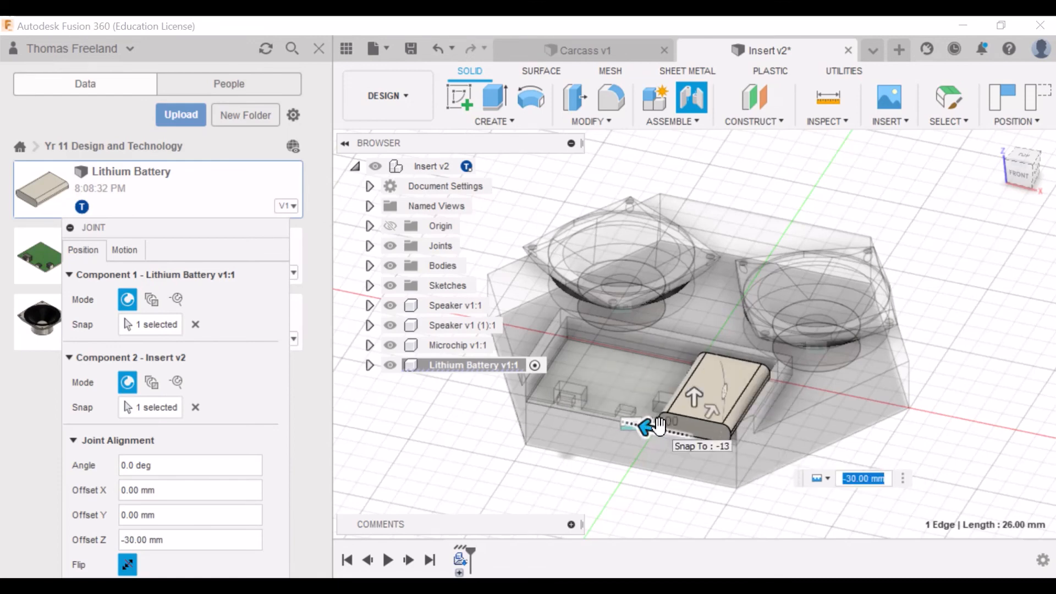
pyautogui.write('-33')
pyautogui.press('Return')
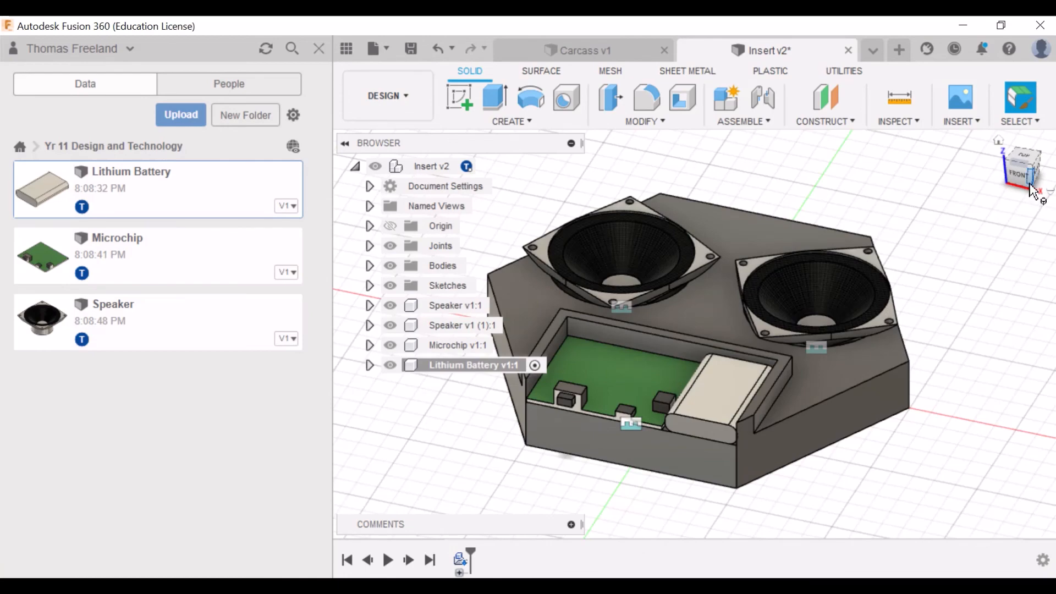
pyautogui.moveTo(1032, 180); pyautogui.dragTo(1055, 175)
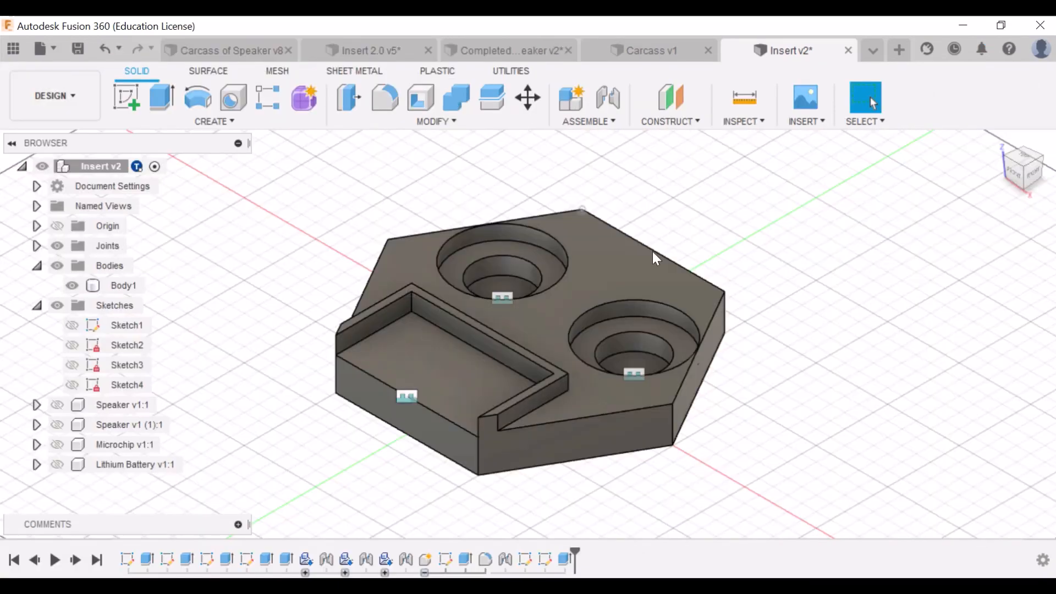
# Sketch three lines on the insert's top face, linking the speaker recesses with an about 28 mm line and each recess to the rectangular recess's wall
pyautogui.press('l')
pyautogui.click(574, 250)
pyautogui.click(504, 270)
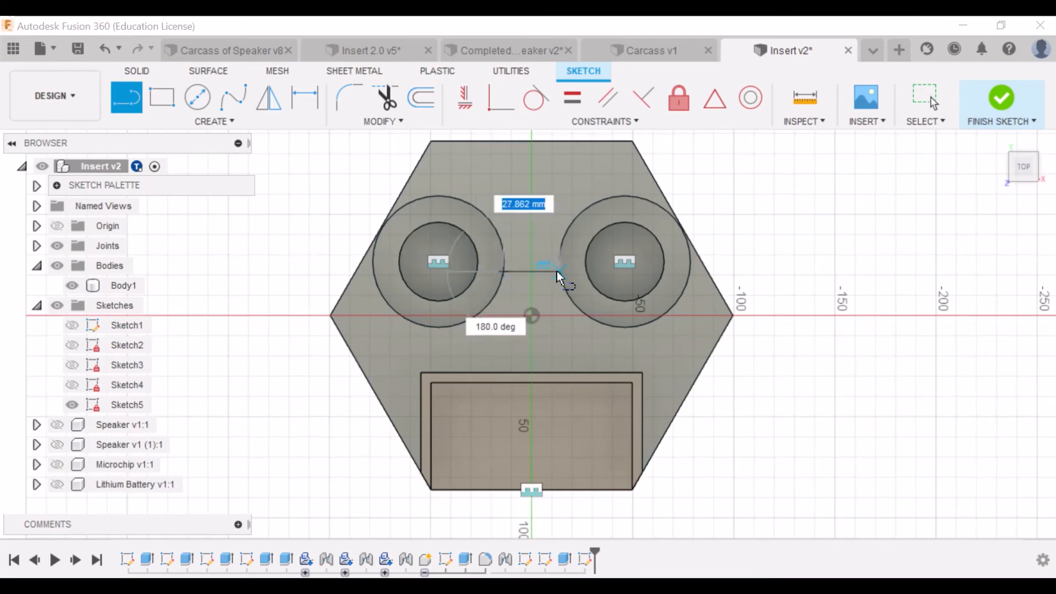
pyautogui.doubleClick(557, 272)
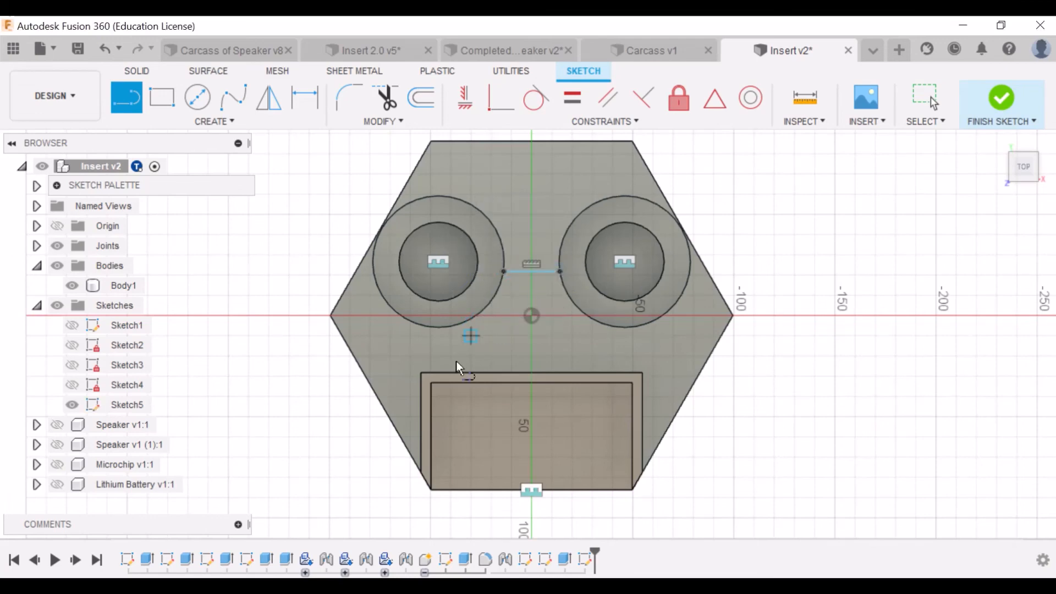
pyautogui.click(582, 312)
pyautogui.doubleClick(491, 368)
pyautogui.click(454, 322)
pyautogui.click(463, 371)
pyautogui.click(1002, 99)
# Measure the sketched profile between the recesses against a speaker recess's top rim, and measure that rim by itself
pyautogui.click(559, 318)
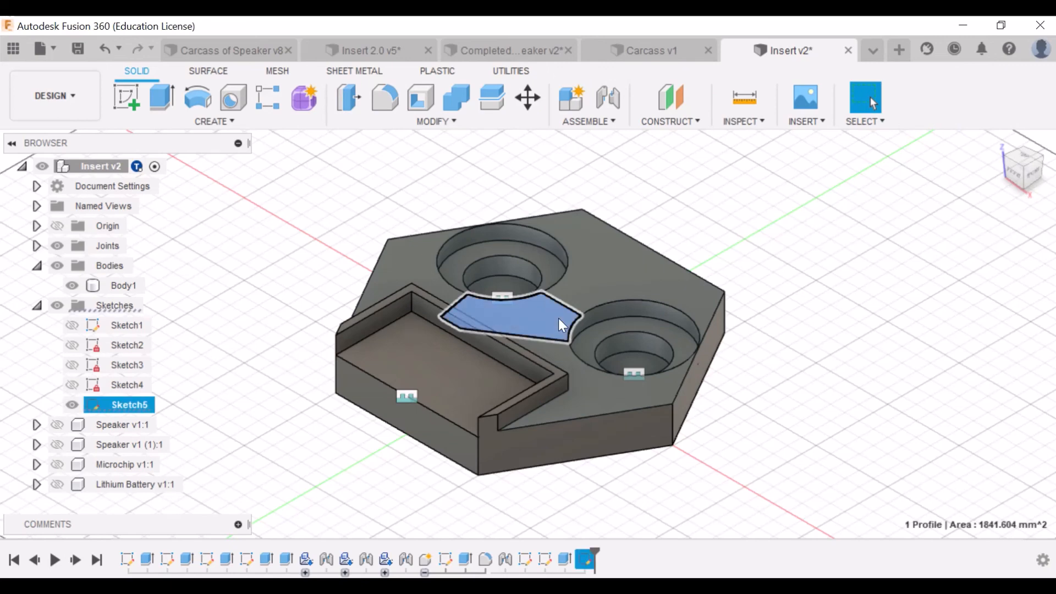
pyautogui.click(745, 100)
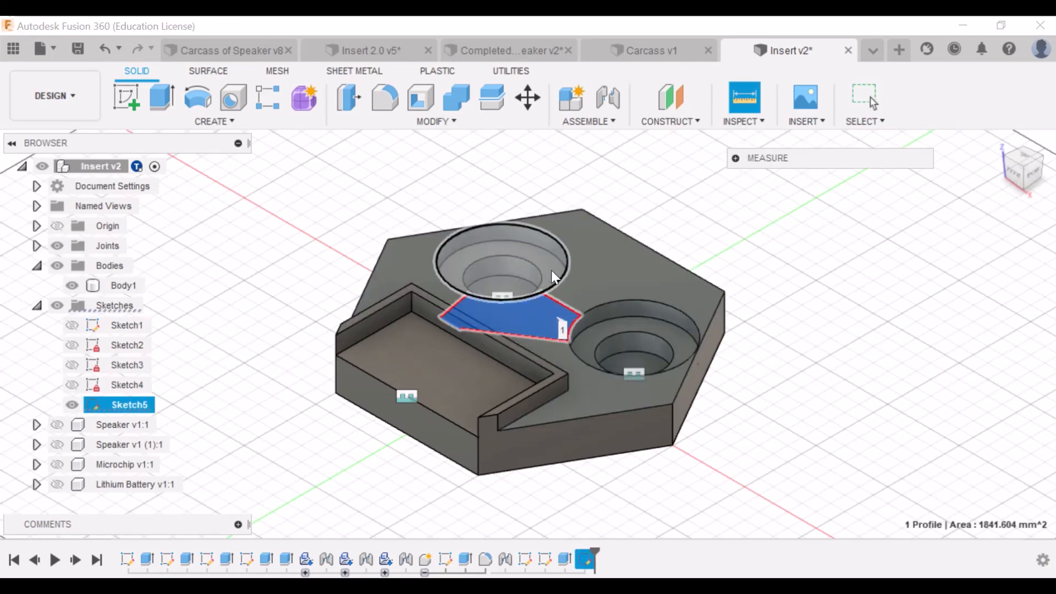
pyautogui.click(560, 242)
pyautogui.scroll(10, 567, 242)
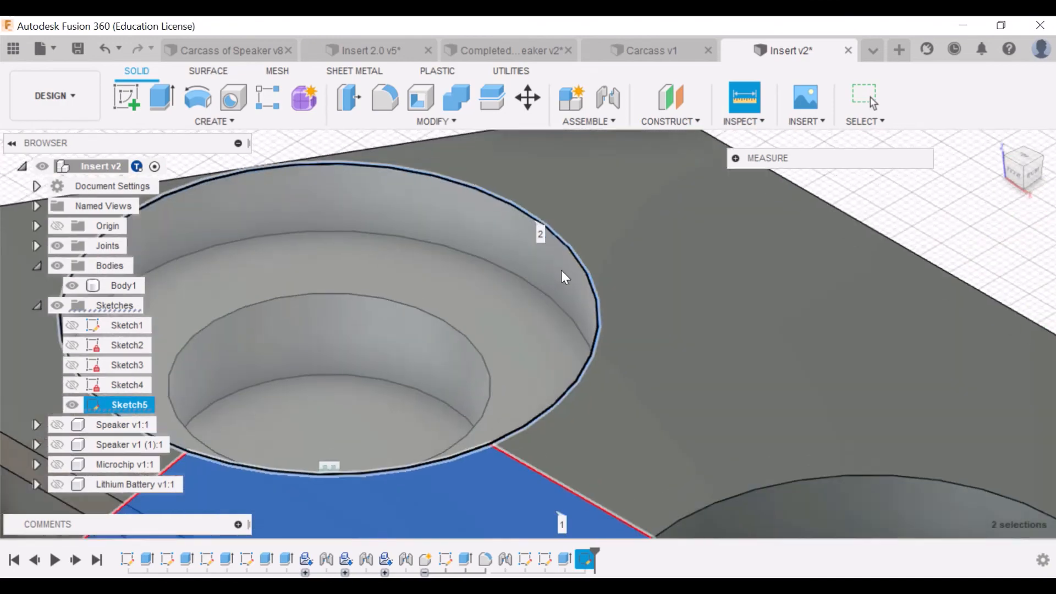
pyautogui.scroll(-10, 517, 312)
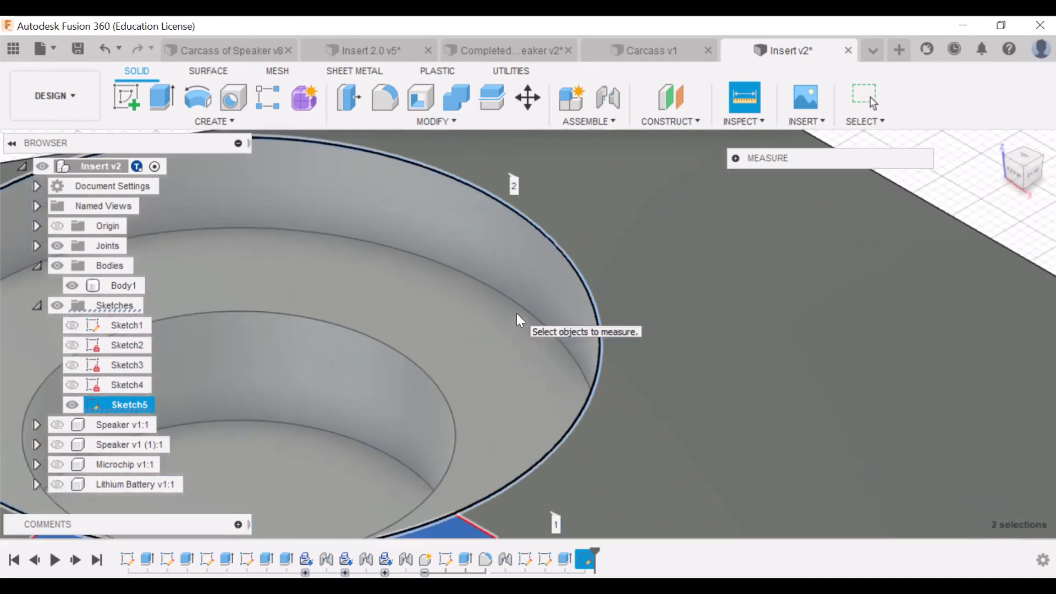
pyautogui.scroll(-10, 527, 297)
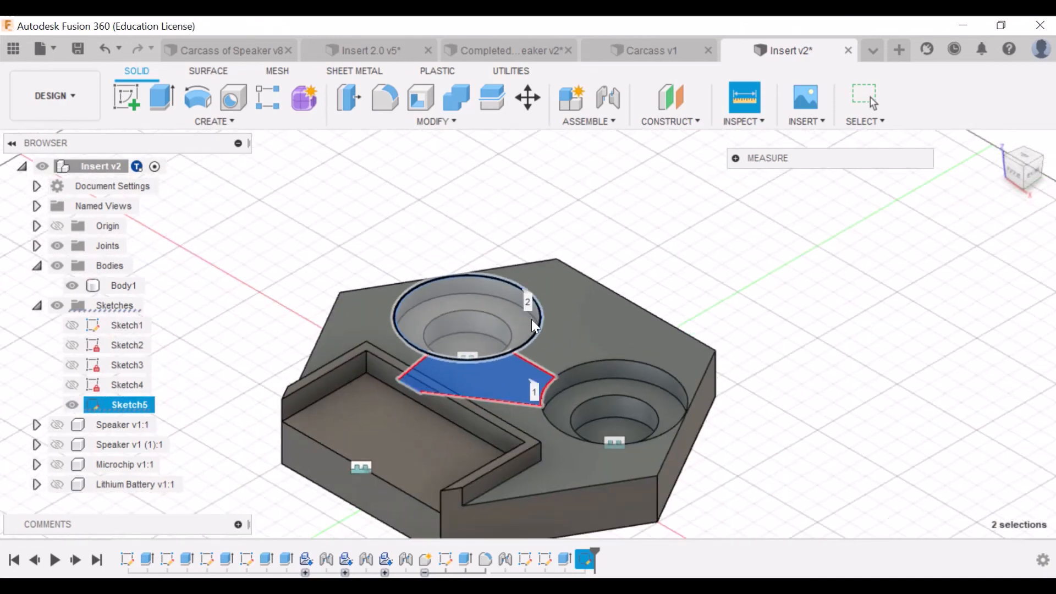
pyautogui.press('Escape')
pyautogui.click(744, 97)
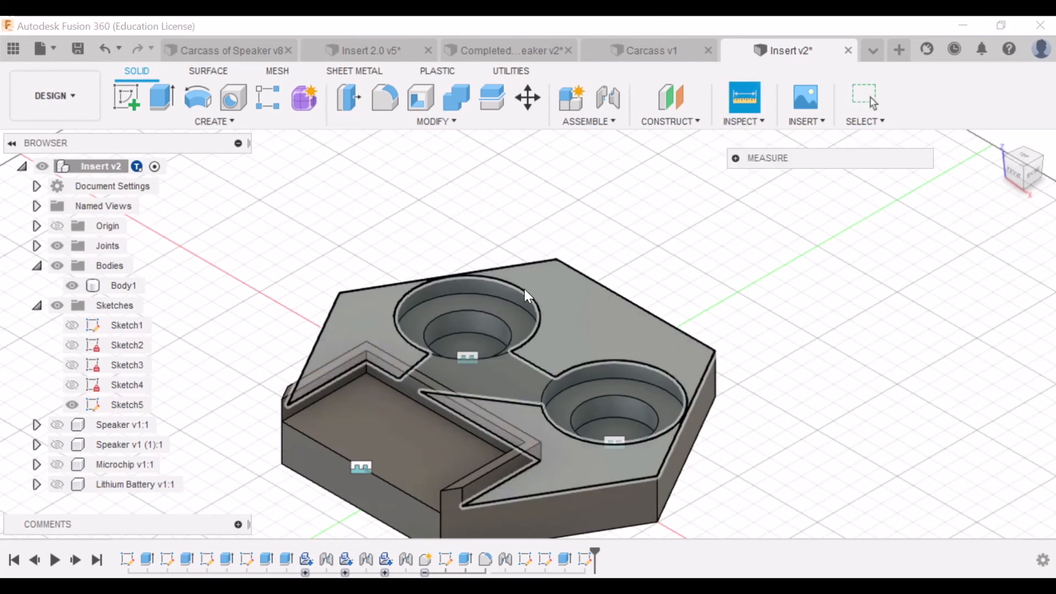
pyautogui.click(520, 285)
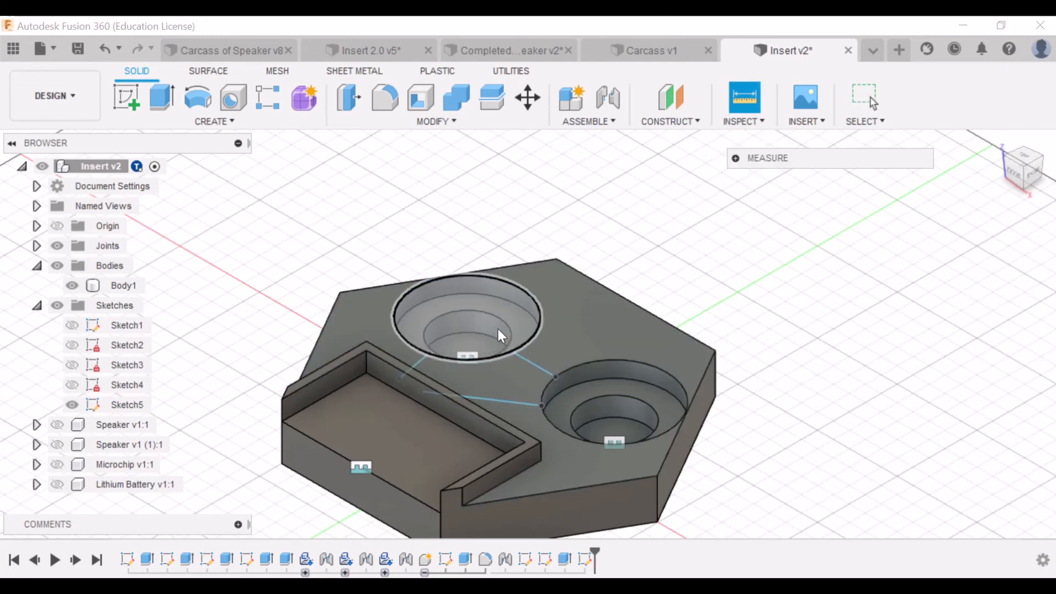
pyautogui.press('Escape')
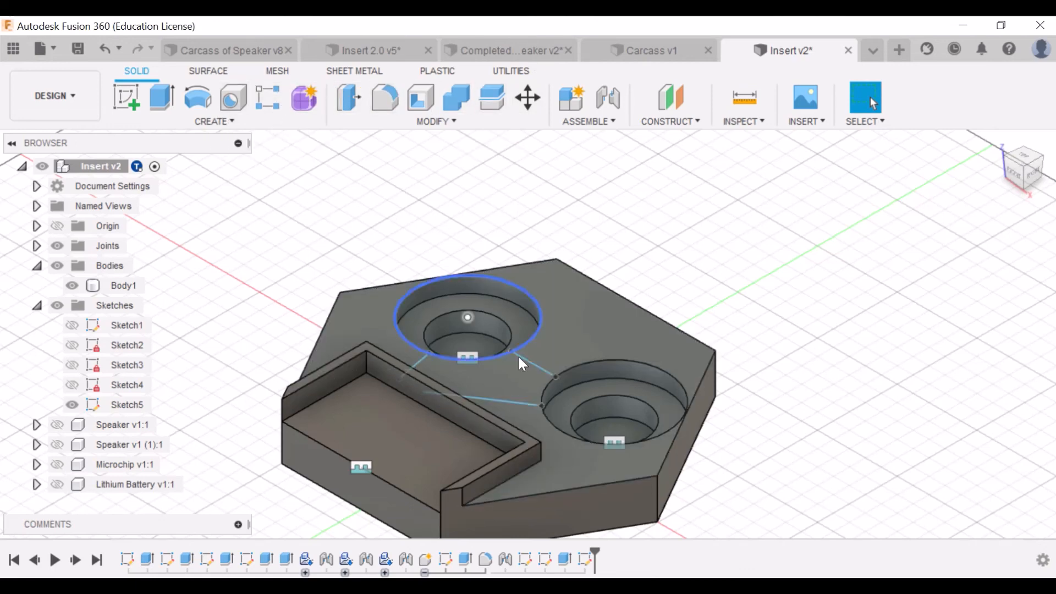
# Extrude the sketched profile between the speaker recesses and the rectangular recess by -10 mm to cut a wiring channel
pyautogui.click(499, 379)
pyautogui.press('e')
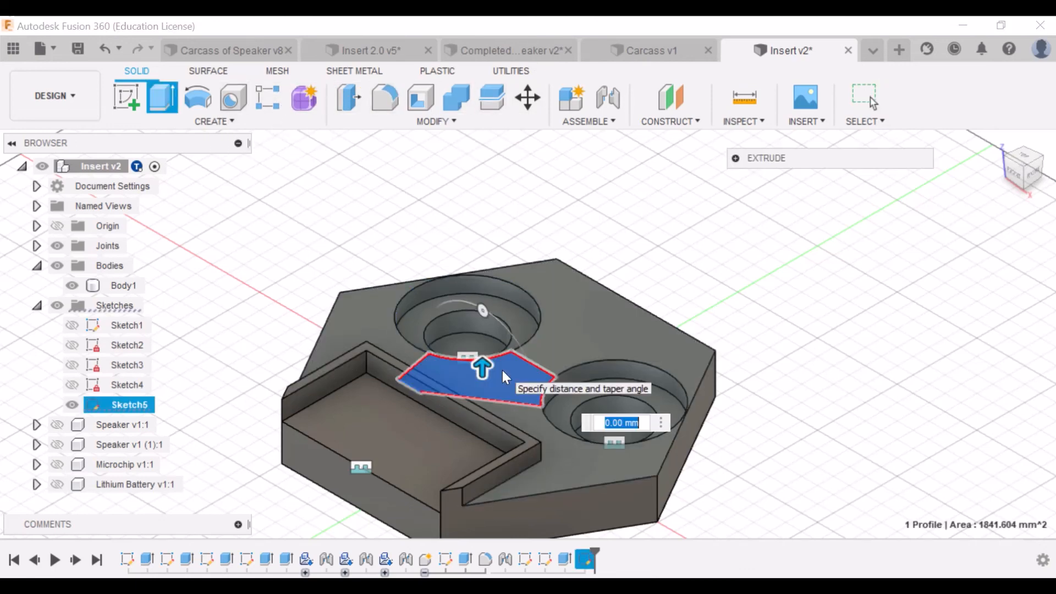
pyautogui.write('-10')
pyautogui.scroll(3, 503, 370)
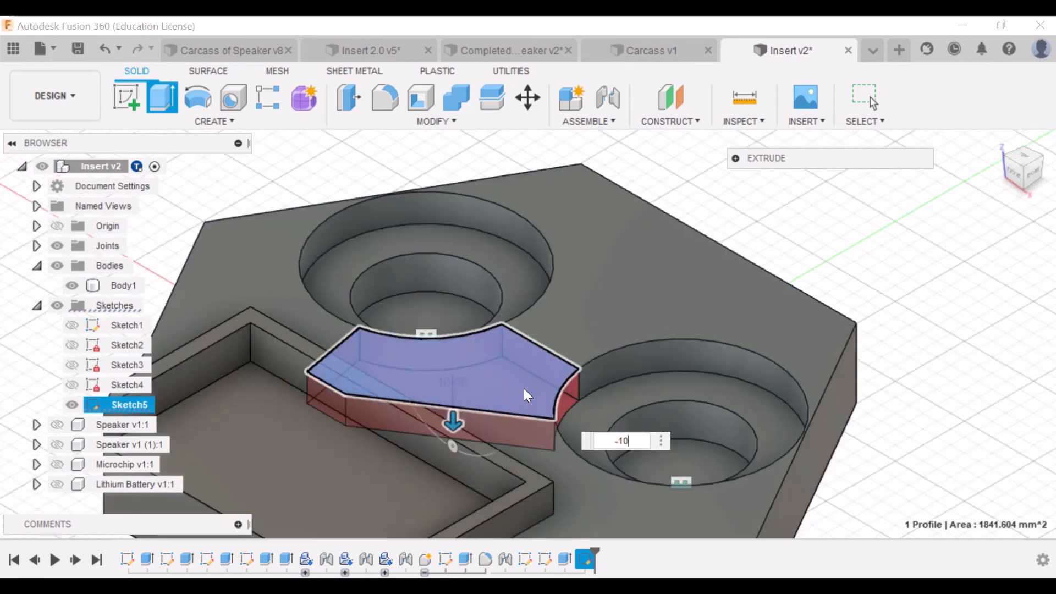
pyautogui.press('Return')
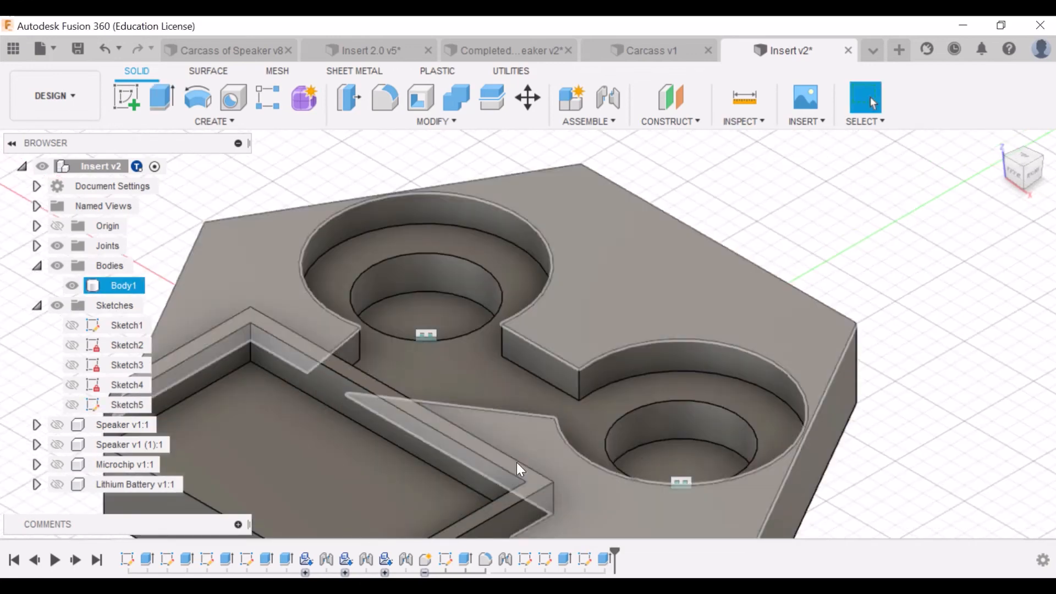
# Sketch two 10 mm vertical lines on the rectangular recess's outer wall face, continuing both sides of the wiring channel up to its top edge
pyautogui.keyDown('shift'); pyautogui.moveTo(450, 418); pyautogui.dragTo(622, 237, button='middle'); pyautogui.keyUp('shift')
pyautogui.click(622, 237)
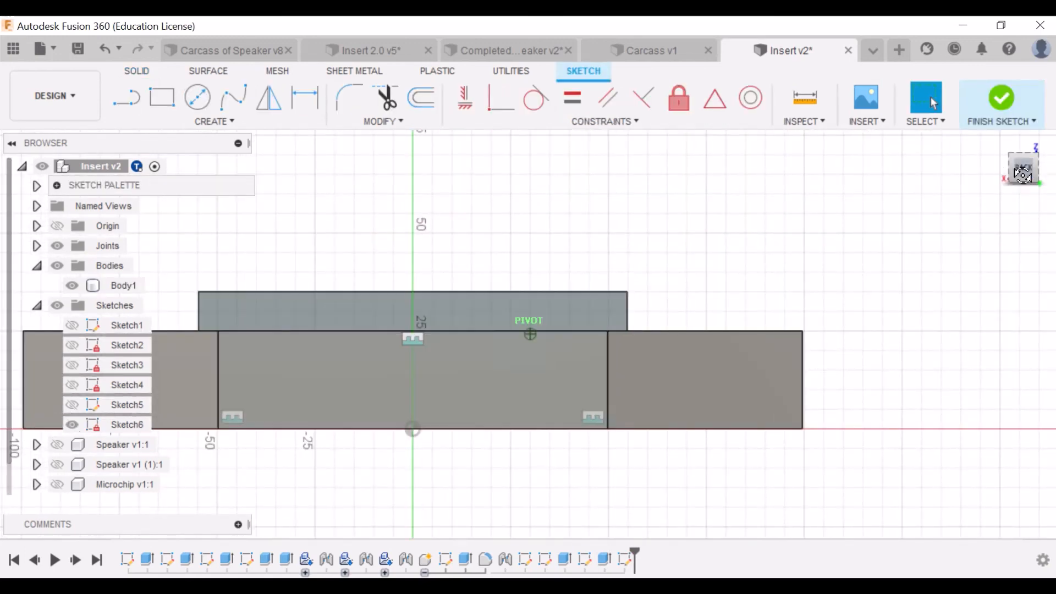
pyautogui.click(1021, 158)
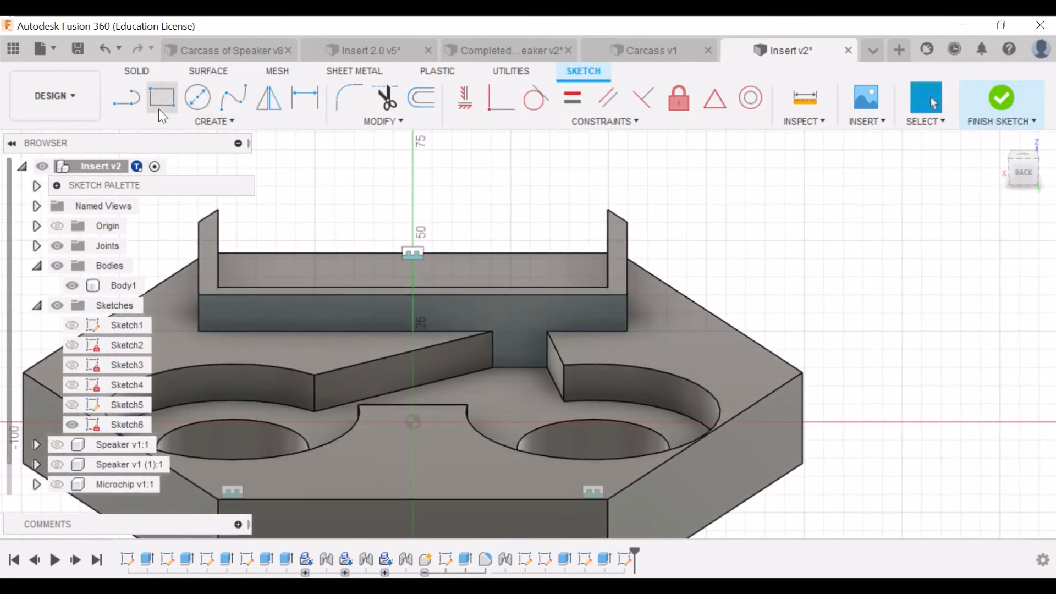
pyautogui.click(127, 99)
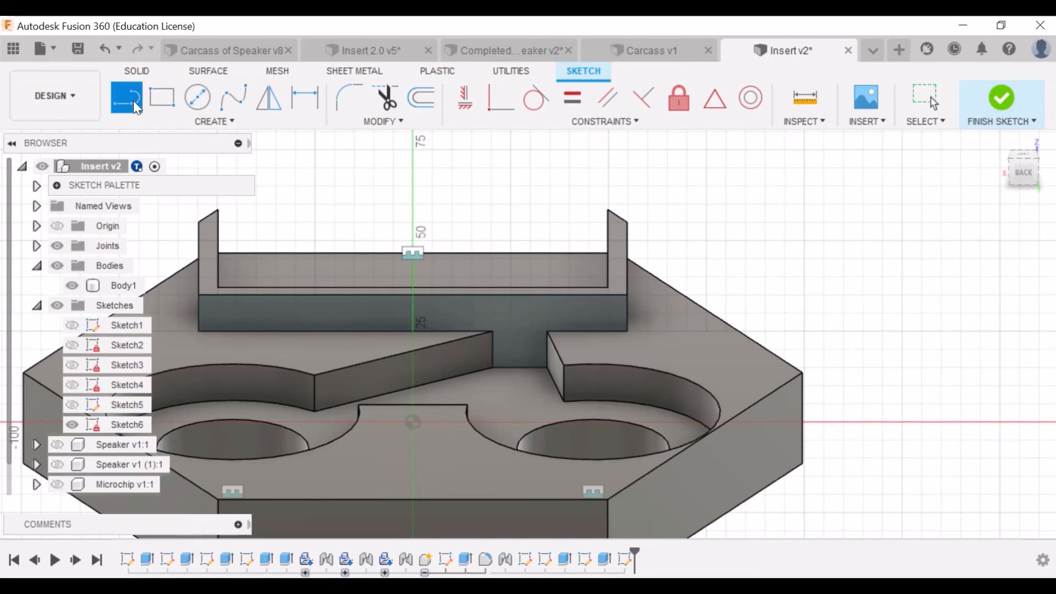
pyautogui.click(490, 333)
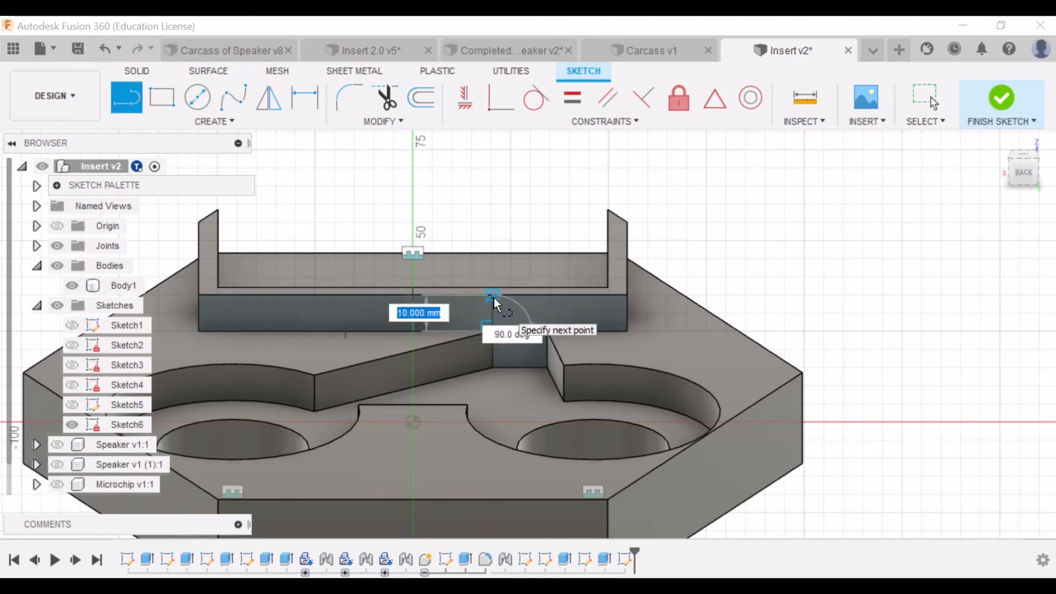
pyautogui.doubleClick(494, 298)
pyautogui.click(552, 332)
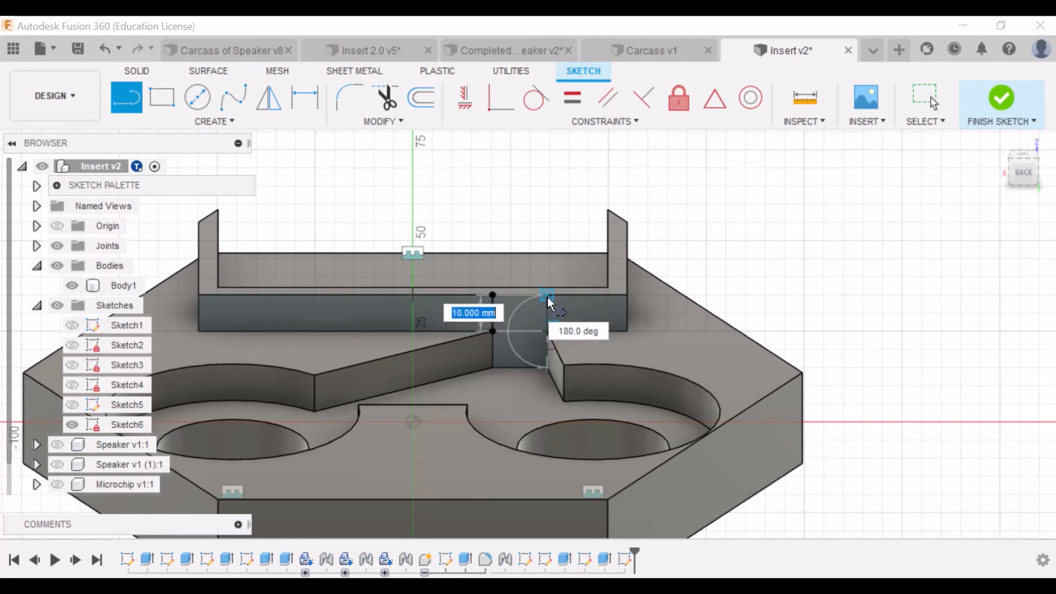
pyautogui.doubleClick(548, 295)
pyautogui.click(1014, 106)
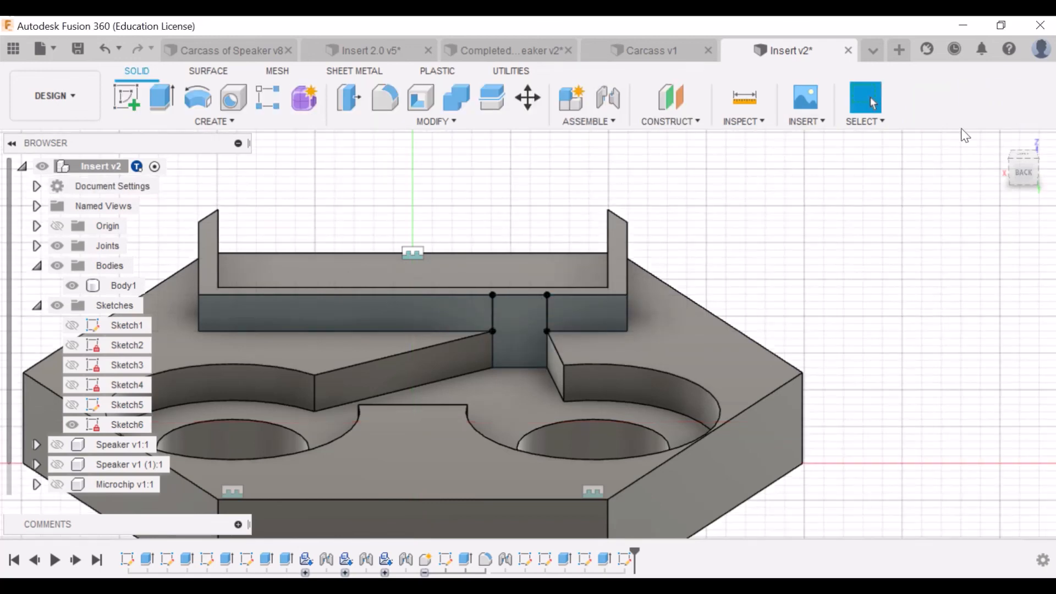
# Try to cut the outlined profile through the rectangular recess's wall into its floor, and undo that cut
pyautogui.click(537, 340)
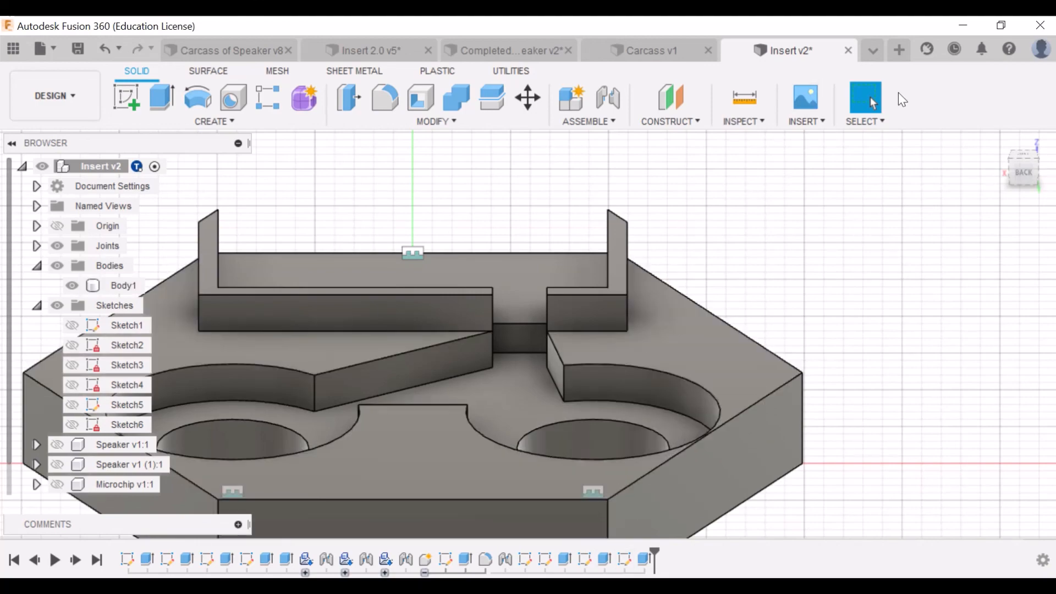
pyautogui.click(1000, 143)
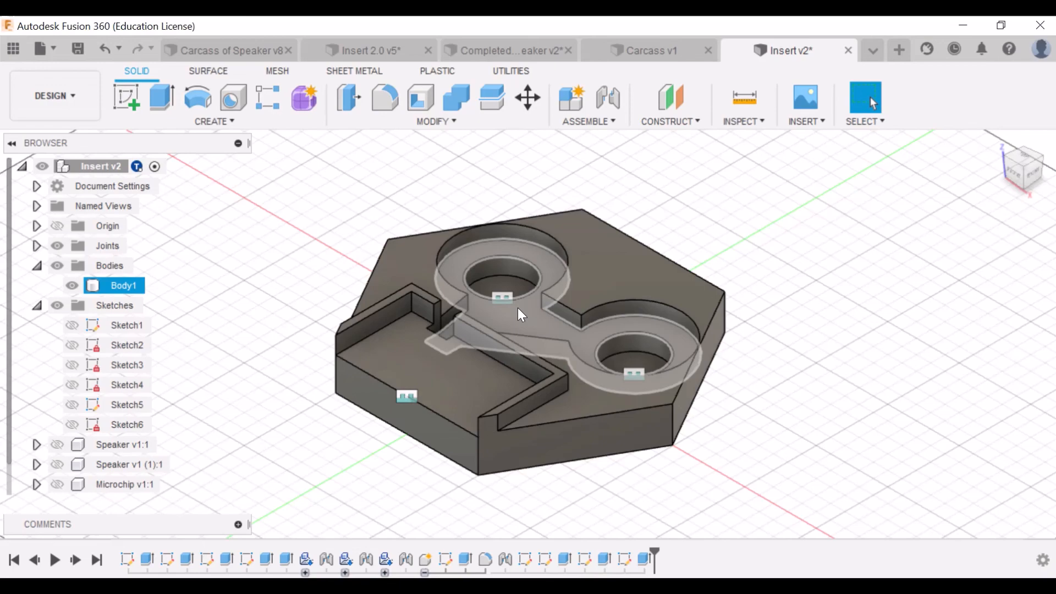
pyautogui.scroll(5, 454, 330)
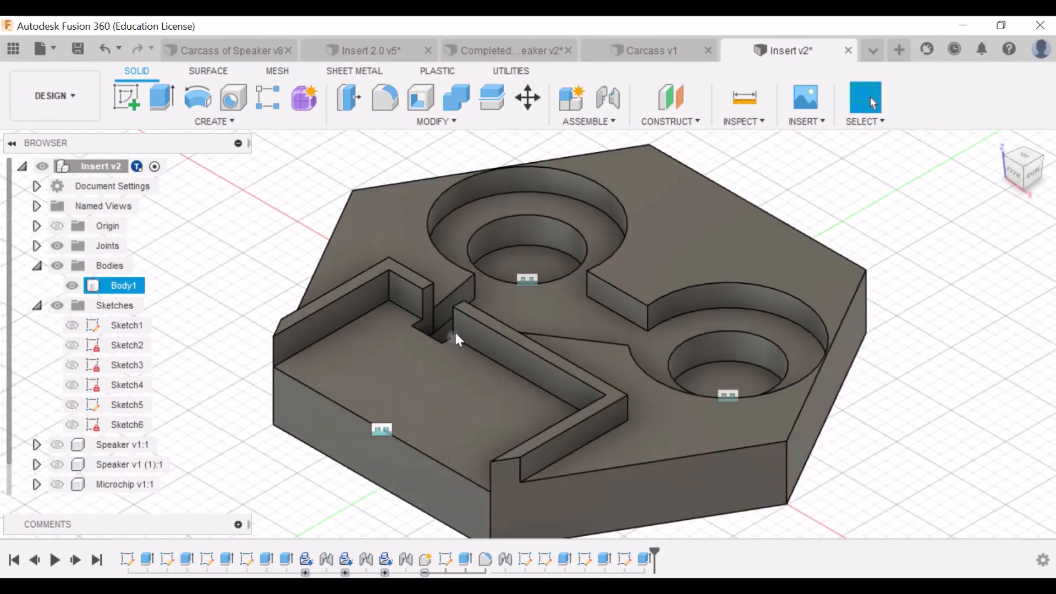
pyautogui.scroll(-4, 443, 329)
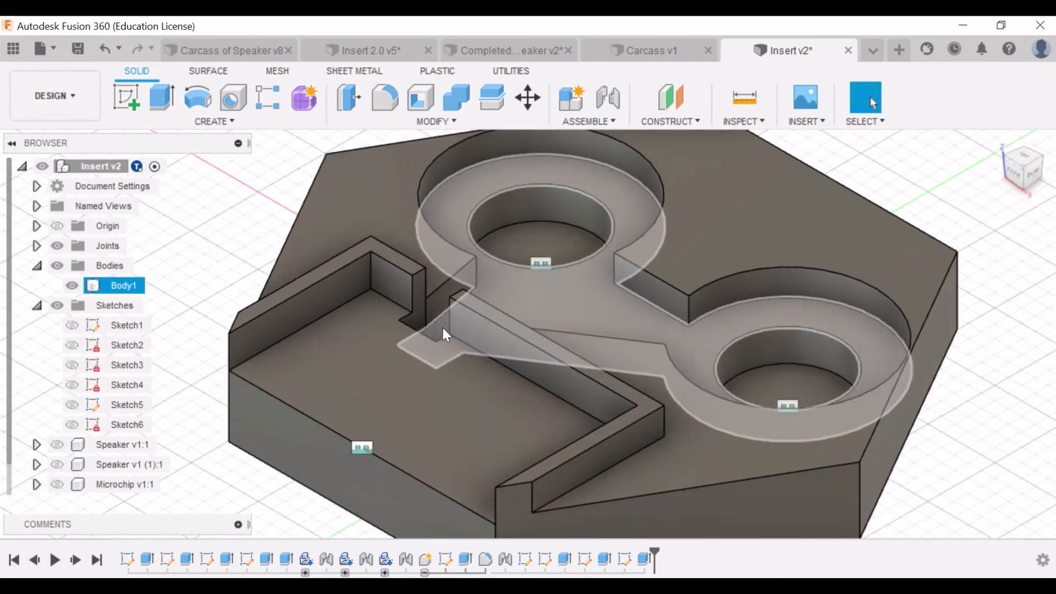
pyautogui.hotkey('ctrl', 'z')
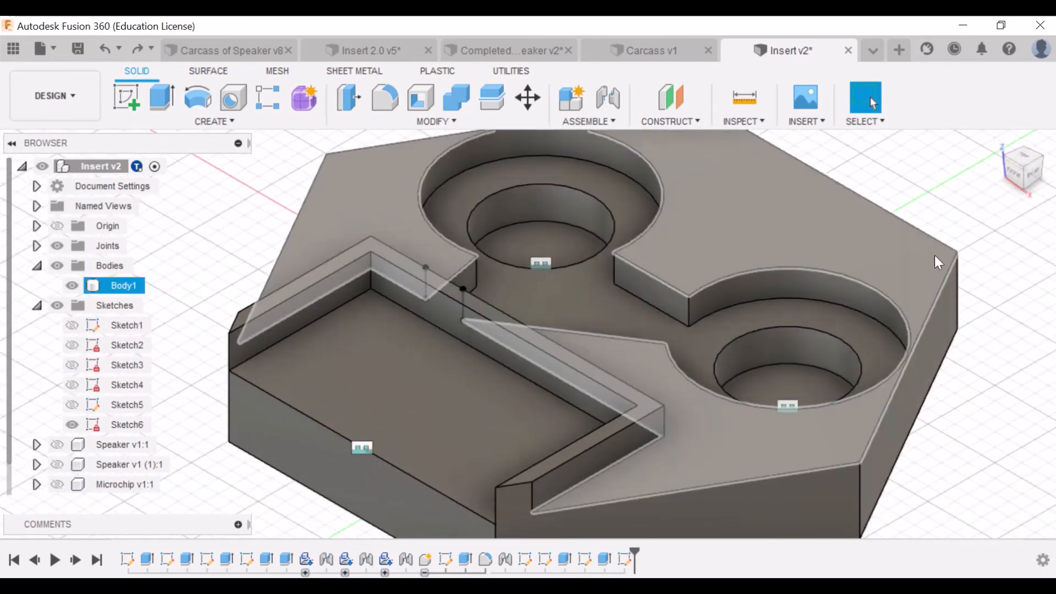
# Measure the thickness of the rectangular recess's wall beside the two sketched lines
pyautogui.click(745, 97)
pyautogui.click(509, 317)
pyautogui.click(496, 324)
pyautogui.press('Escape')
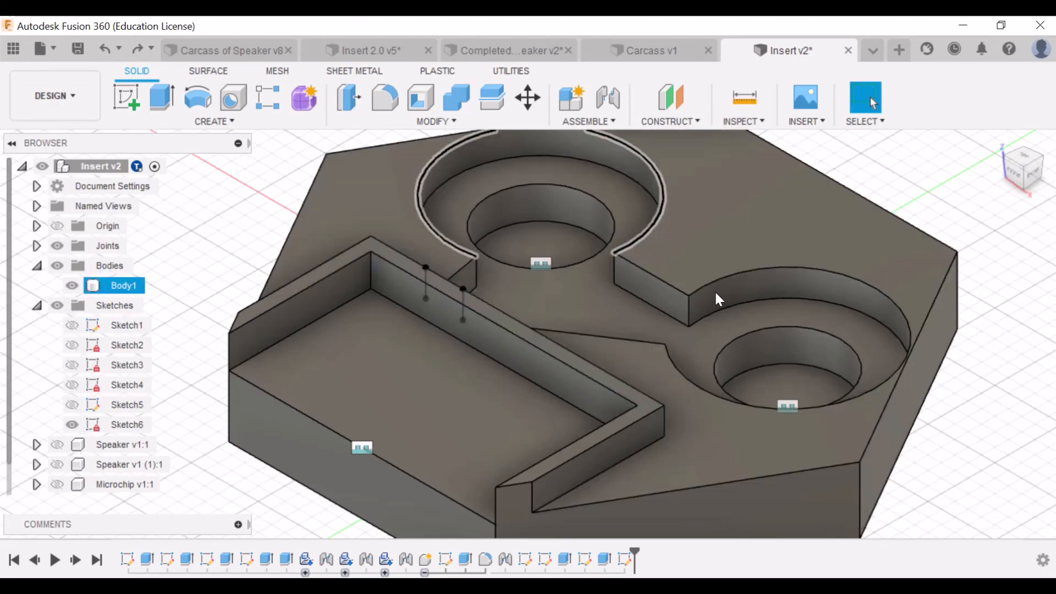
pyautogui.moveTo(1024, 170); pyautogui.dragTo(1021, 173)
pyautogui.click(126, 98)
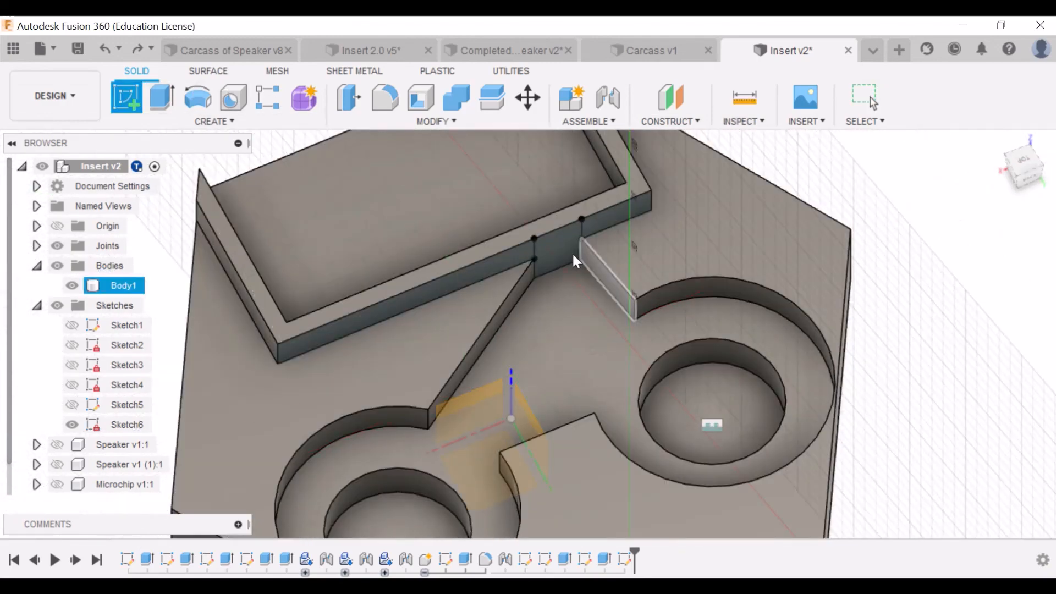
pyautogui.click(542, 250)
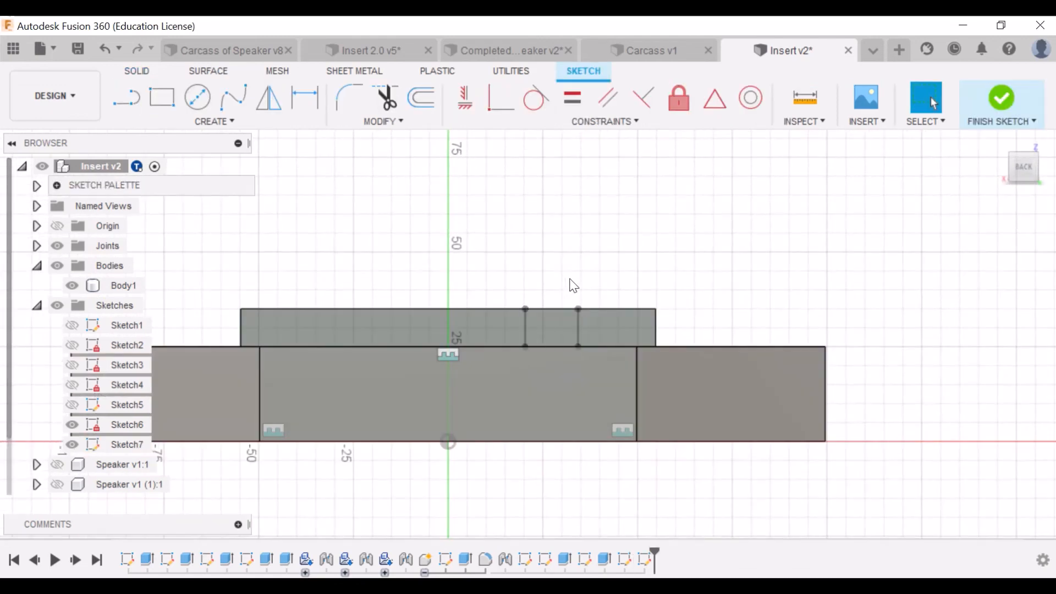
pyautogui.click(1006, 117)
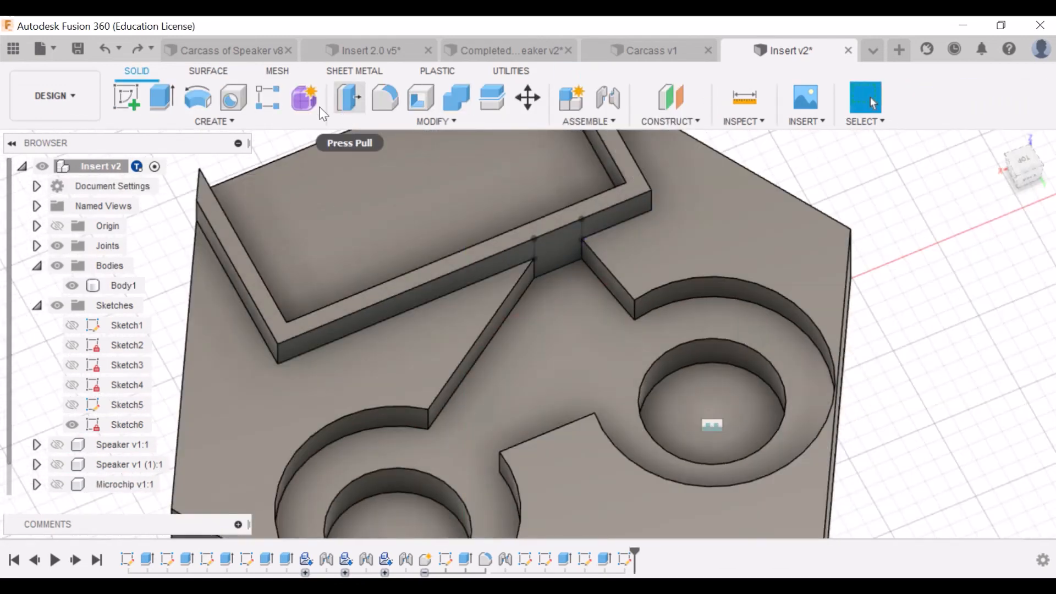
# Extrude the outlined wall profile 4 mm to cut an opening from the wiring channel into the rectangular recess, and save the design
pyautogui.click(163, 97)
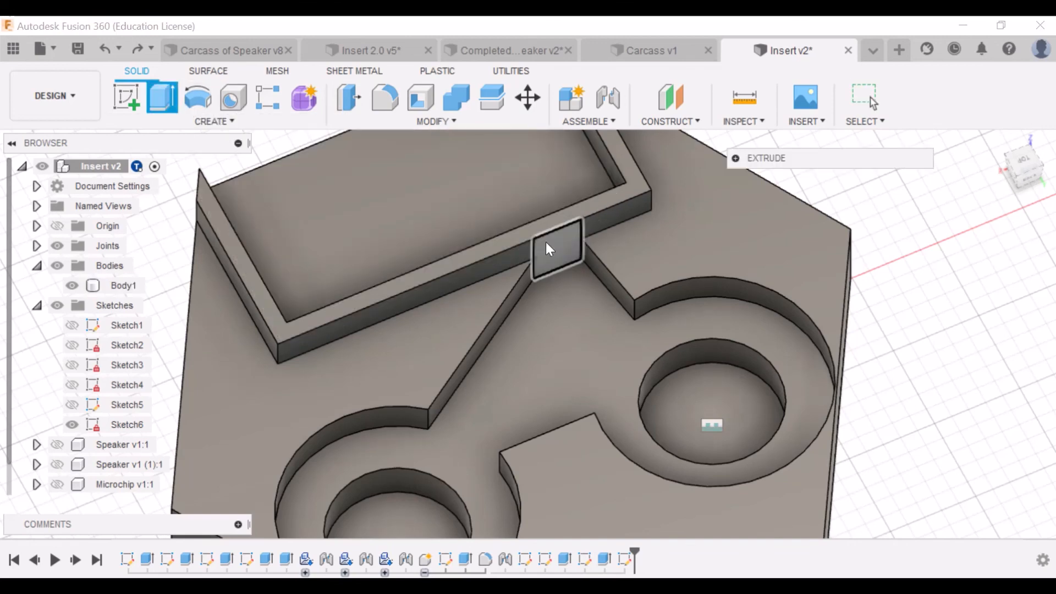
pyautogui.click(549, 244)
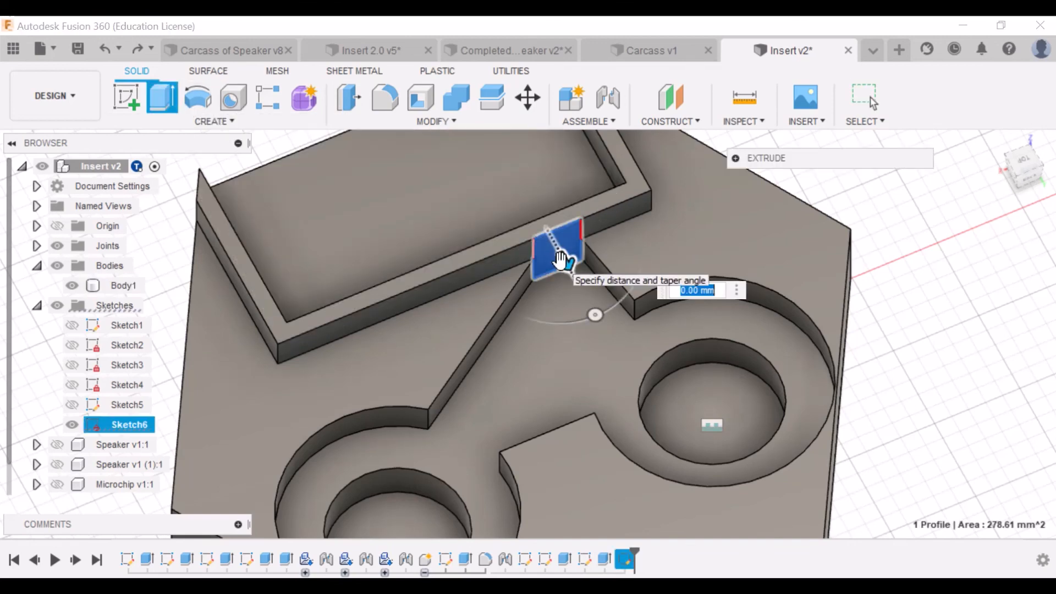
pyautogui.write('4')
pyautogui.press('Return')
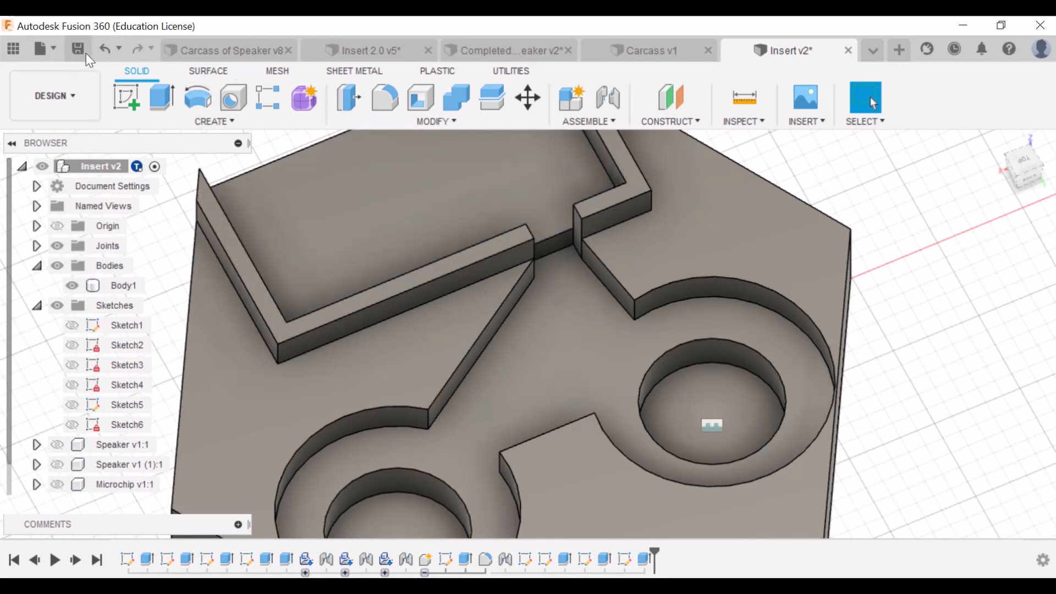
pyautogui.click(86, 52)
pyautogui.click(516, 328)
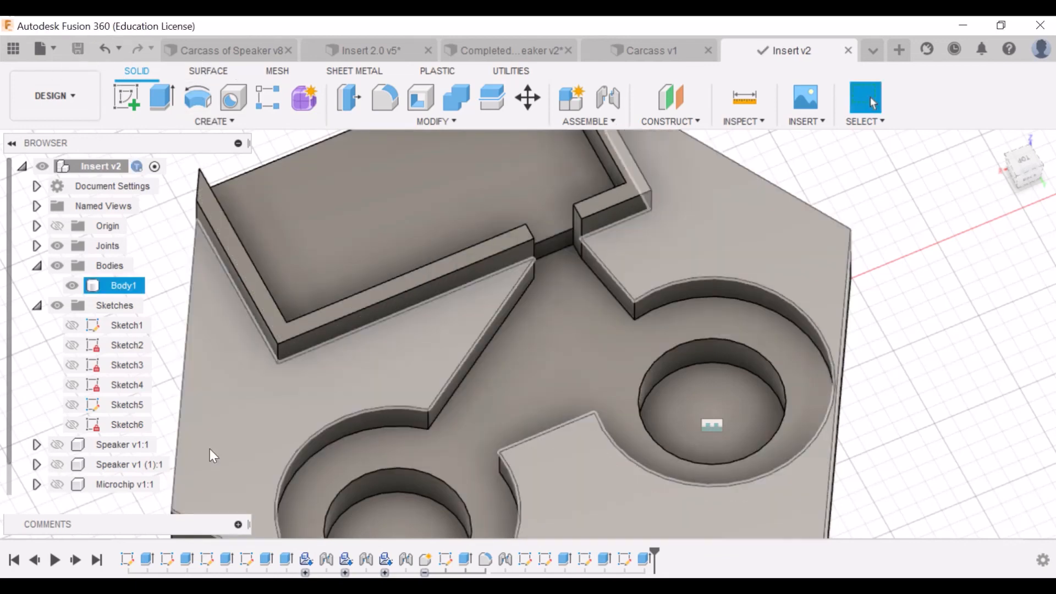
# Show both speakers, the microchip and the lithium battery, and save the design with the version description User Saved
pyautogui.click(57, 445)
pyautogui.click(57, 464)
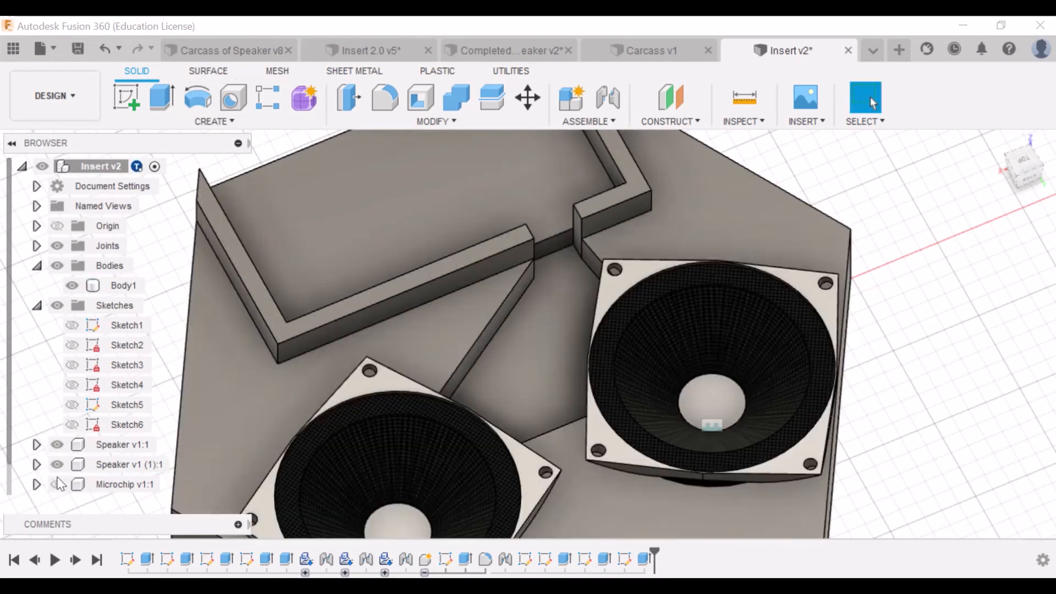
pyautogui.click(58, 484)
pyautogui.scroll(-1, 58, 484)
pyautogui.click(58, 484)
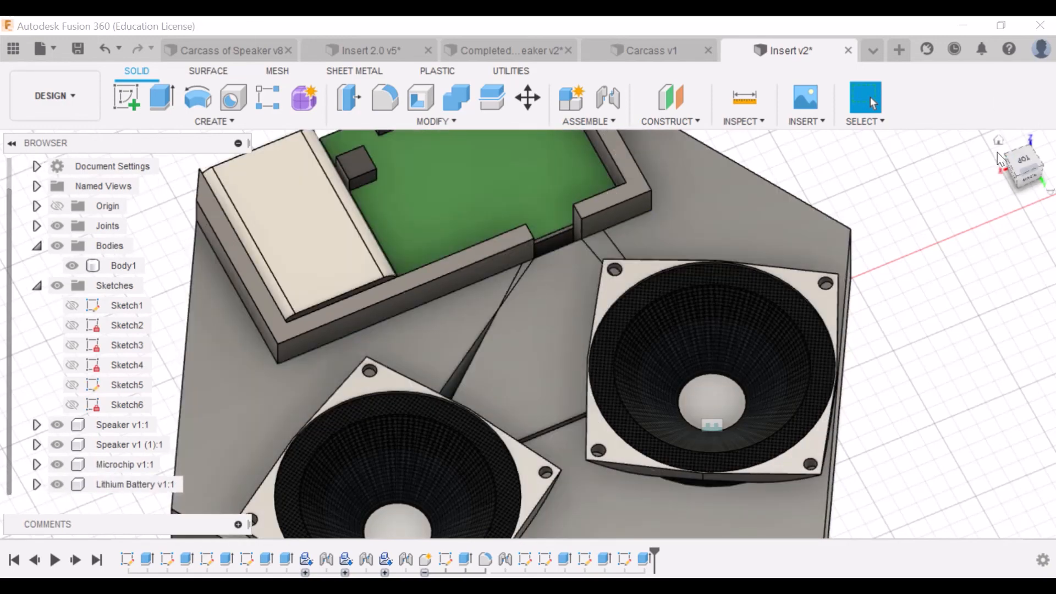
pyautogui.click(999, 140)
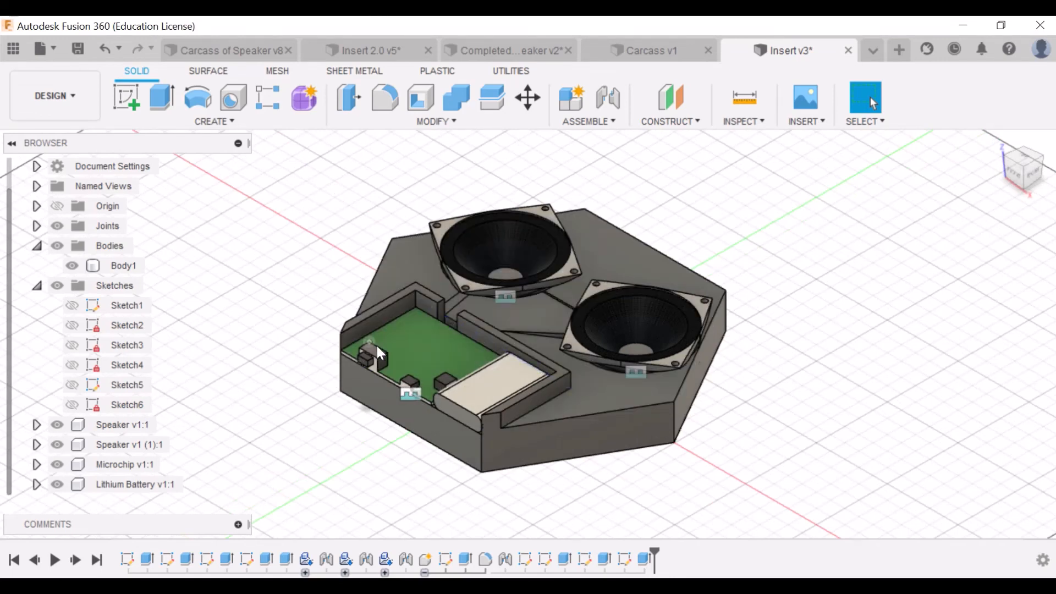
pyautogui.click(81, 50)
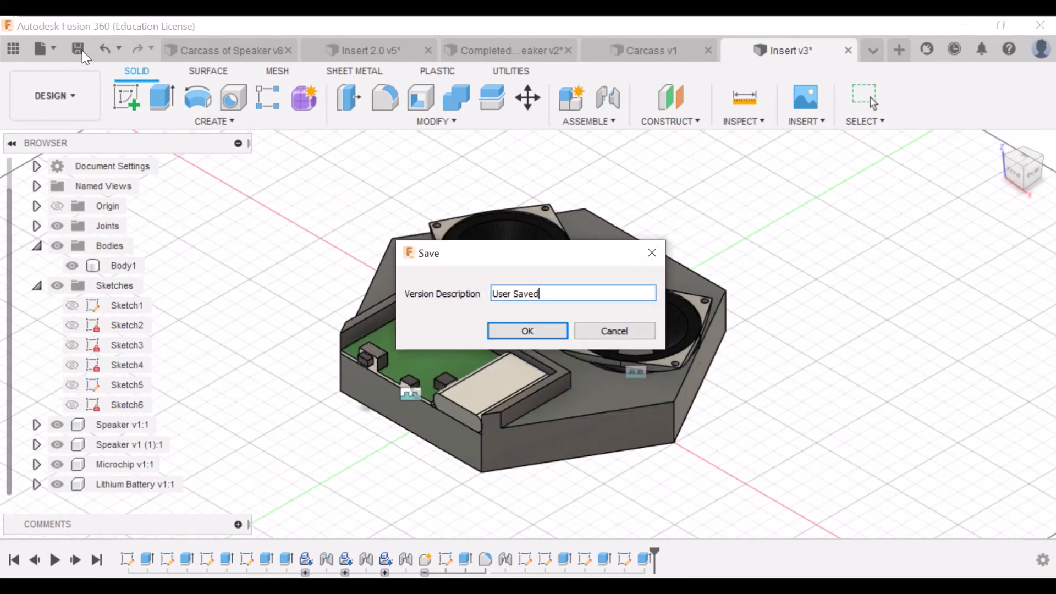
pyautogui.click(507, 326)
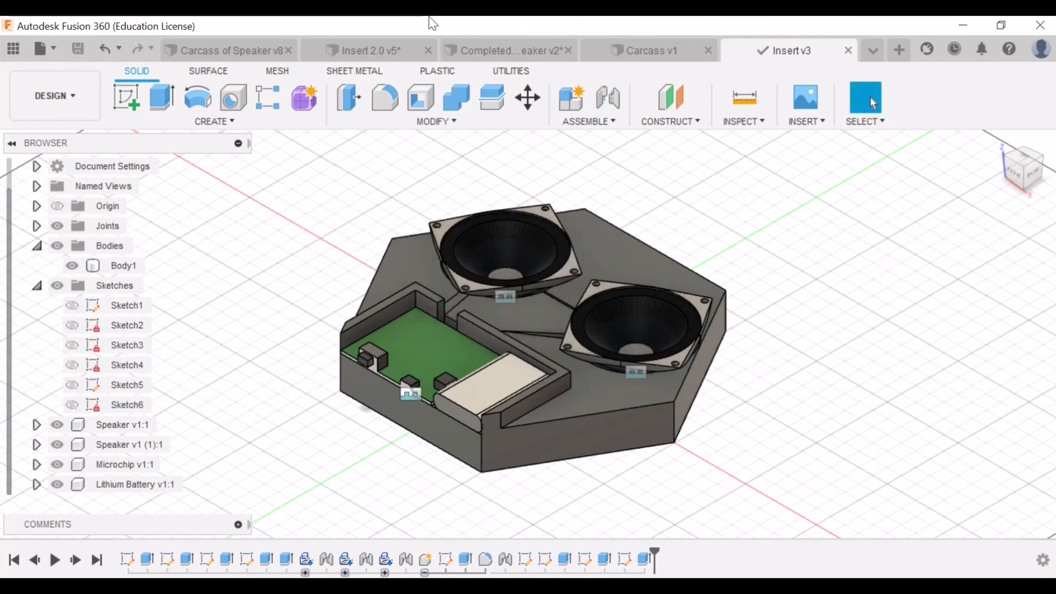